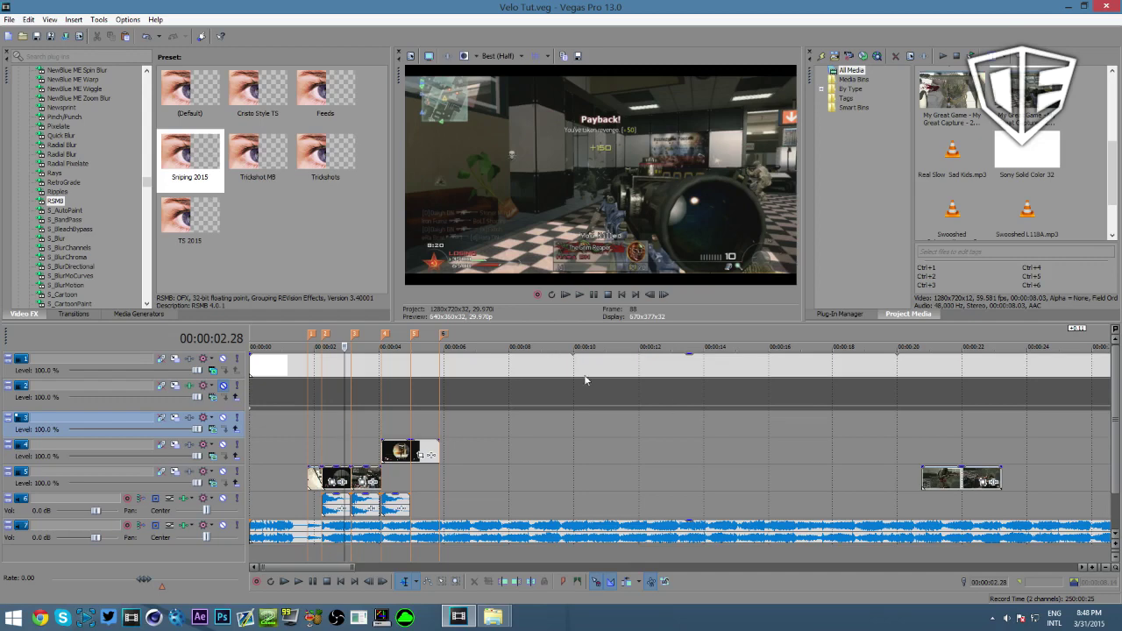
- Play back the opening clips around 00:00:03 and the second group of clips around 00:00:55
scroll(492, 427, "up", 5)
left_click_drag(672, 428, 600, 428)
key("space")
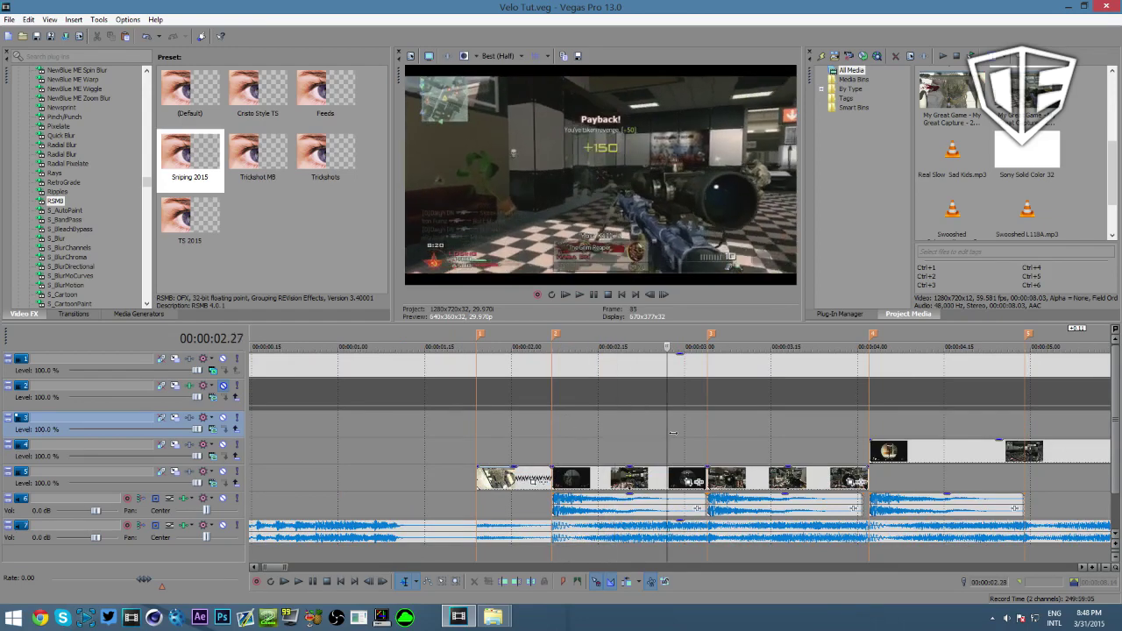
key("Return")
scroll(744, 441, "down", 7)
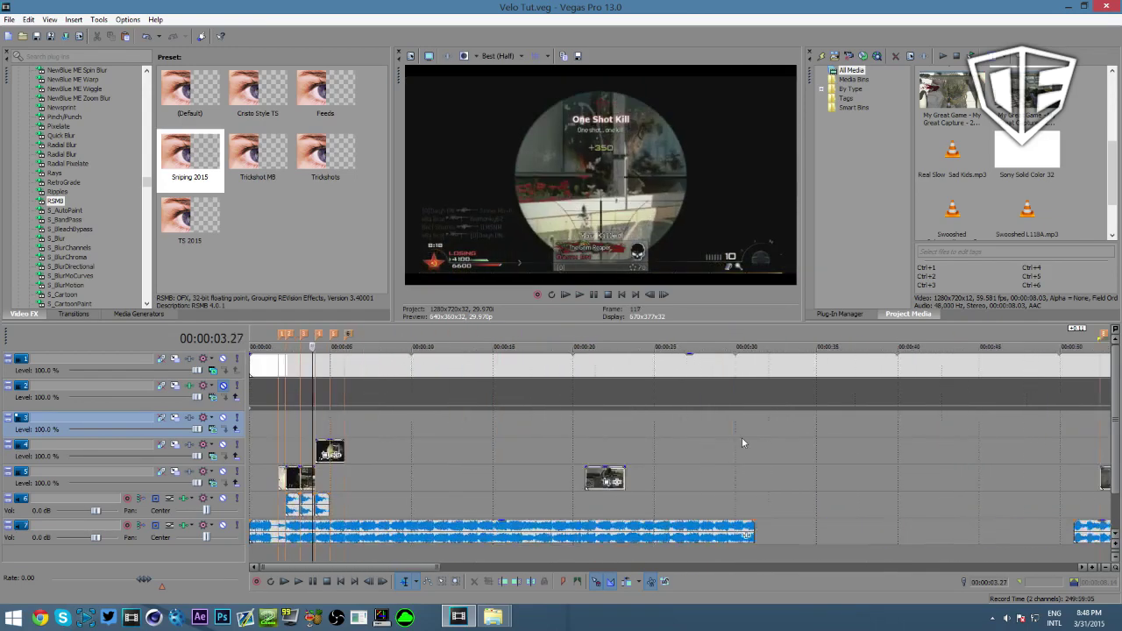
left_click(703, 429)
scroll(753, 426, "up", 4)
key("space")
key("Return")
scroll(614, 429, "down", 7)
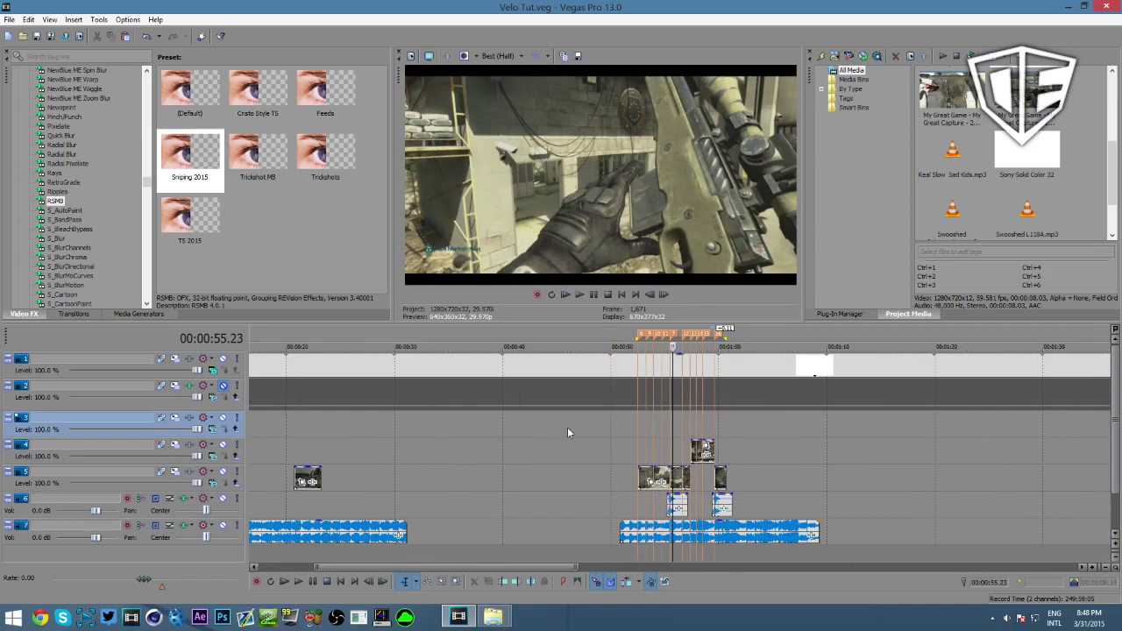
- Return to the opening clips and play them up to just before marker 4
left_click(253, 427)
left_click(256, 423)
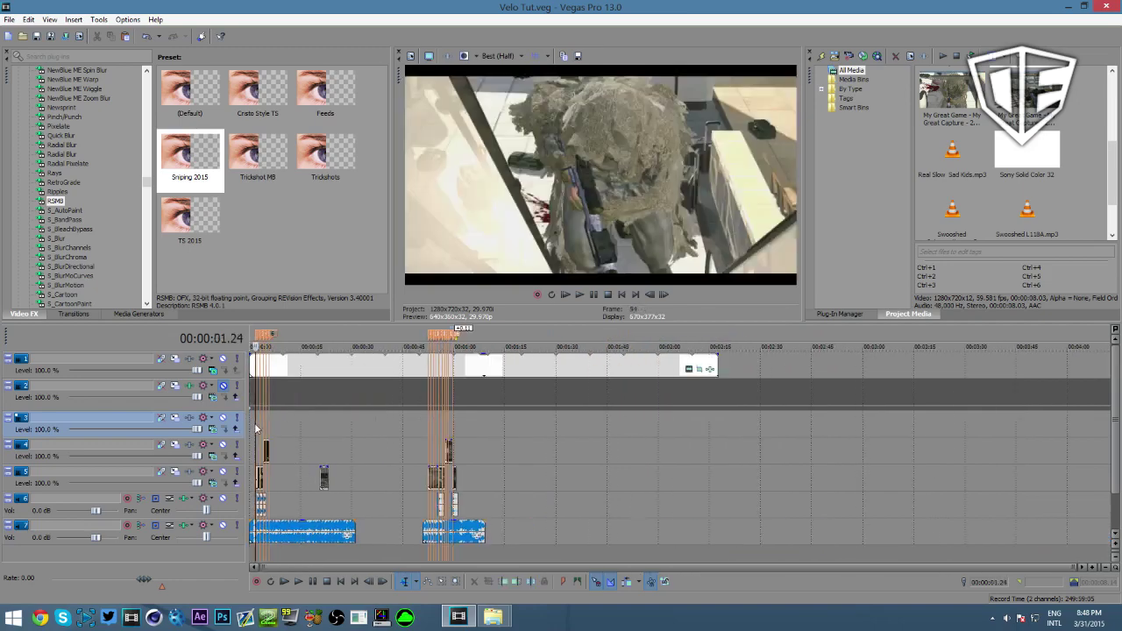
scroll(784, 450, "up", 8)
left_click(415, 450)
scroll(603, 453, "up", 2)
key("space")
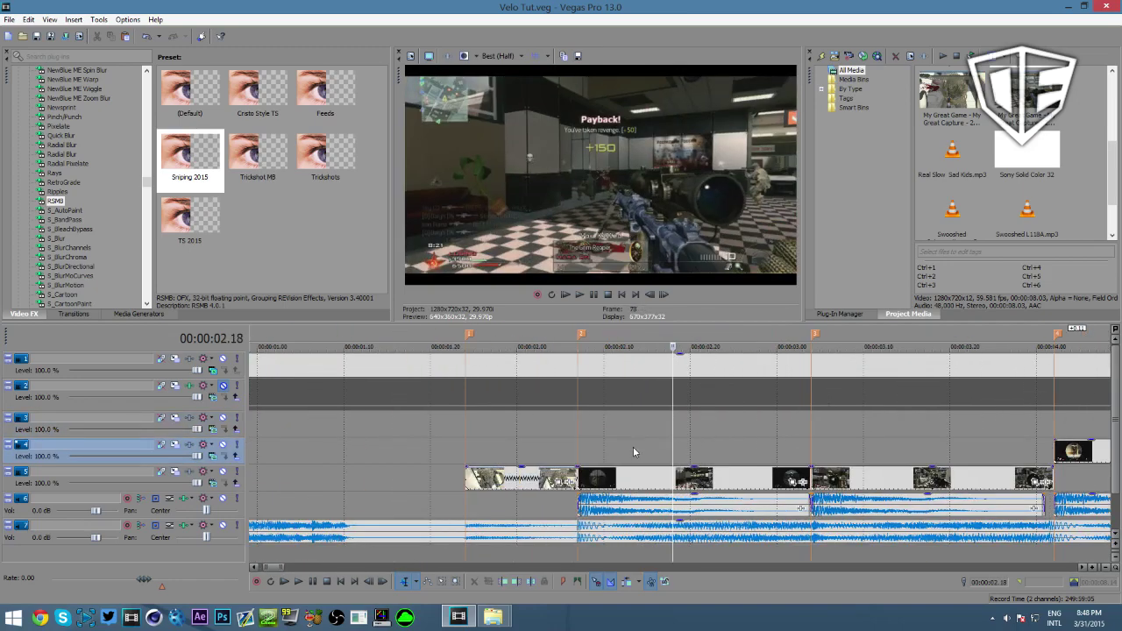
scroll(635, 450, "down", 1)
key("Return")
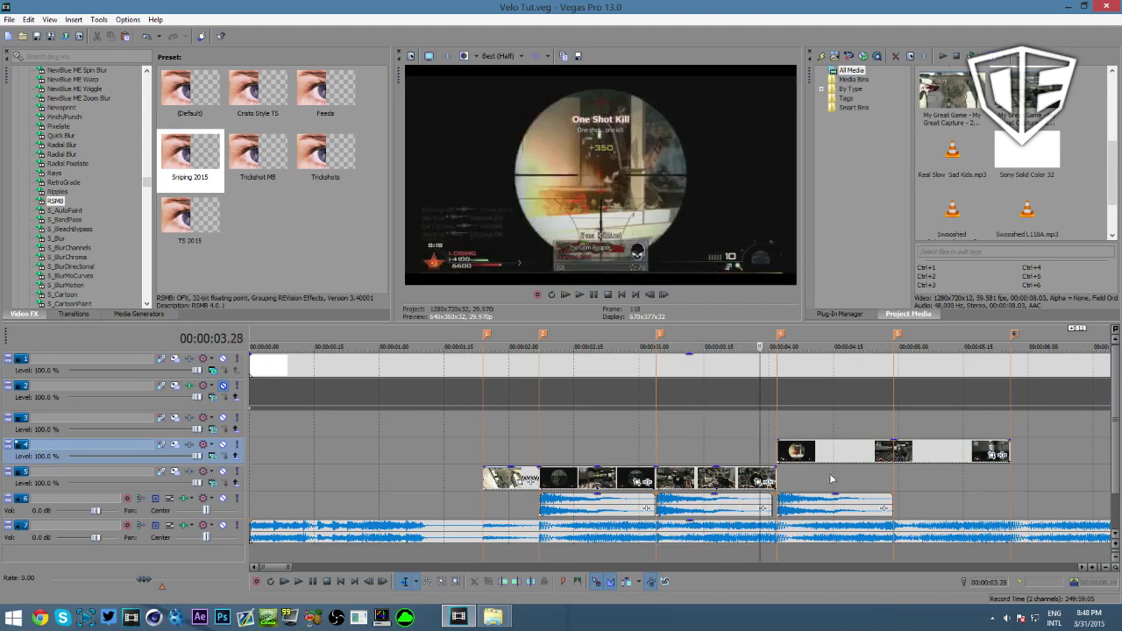
- Move the third audio clip on track 6 slightly earlier so it starts at the playhead at 00:00:04.01
scroll(833, 479, "up", 2)
key("Right")
key("Right")
key("Right")
key("Right")
mouse_move(776, 513)
left_mouse_down()
mouse_move(756, 513)
mouse_move(766, 513)
left_mouse_up()
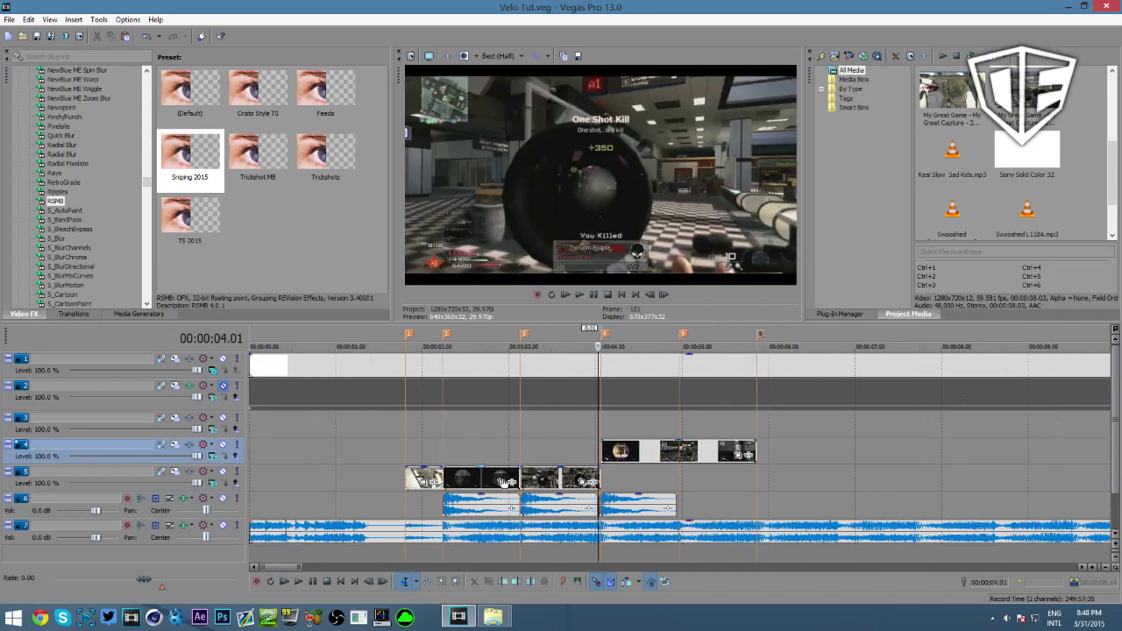
- Step frame by frame through the start of the clip between markers 2 and 3 on track 5
left_click(447, 480)
key("Up")
key("Up")
key("Up")
key("Left")
key("Left")
key("Left")
key("Left")
key("Left")
key("Left")
key("Left")
key("Left")
key("Left")
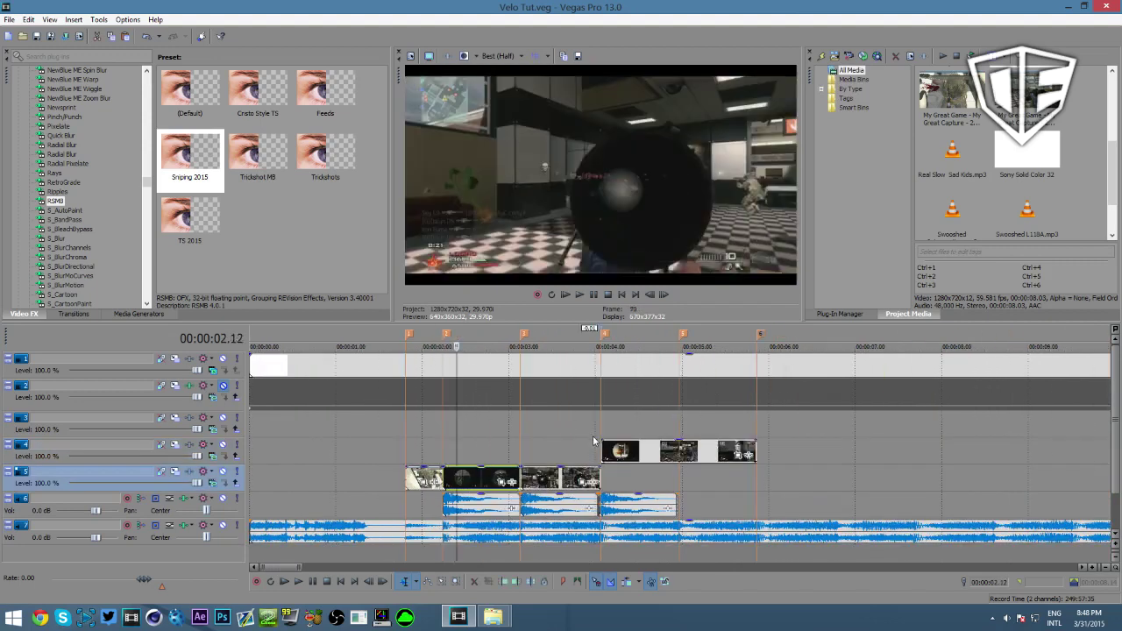
- Examine the first clip on track 4 at marker 4, at 00:00:04.16 and at marker 5
left_click(605, 454)
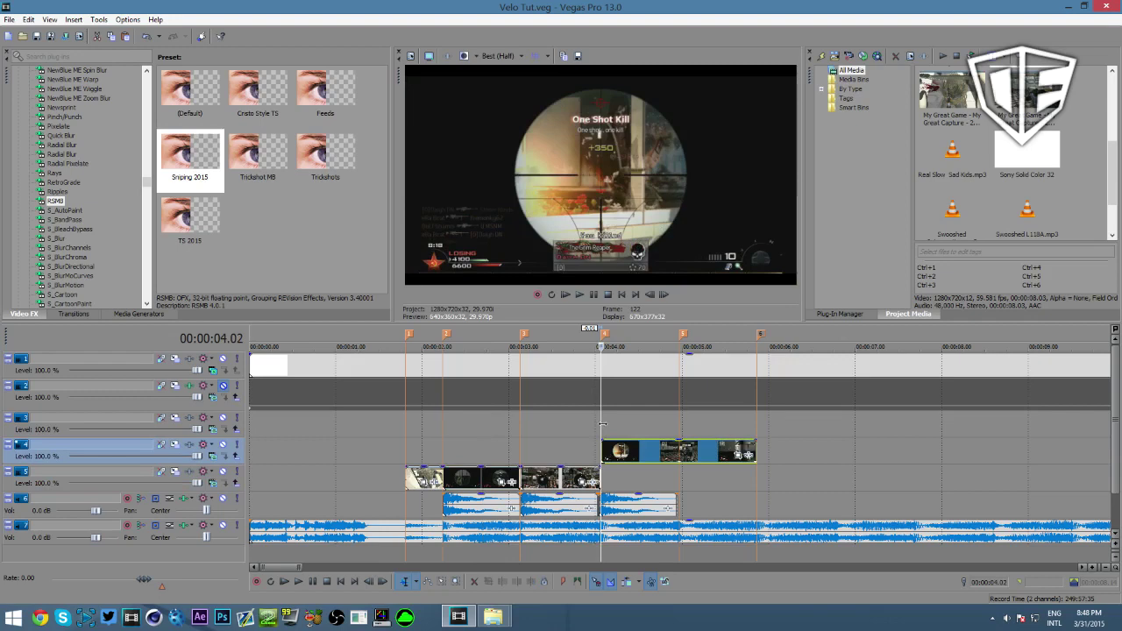
left_click(642, 404)
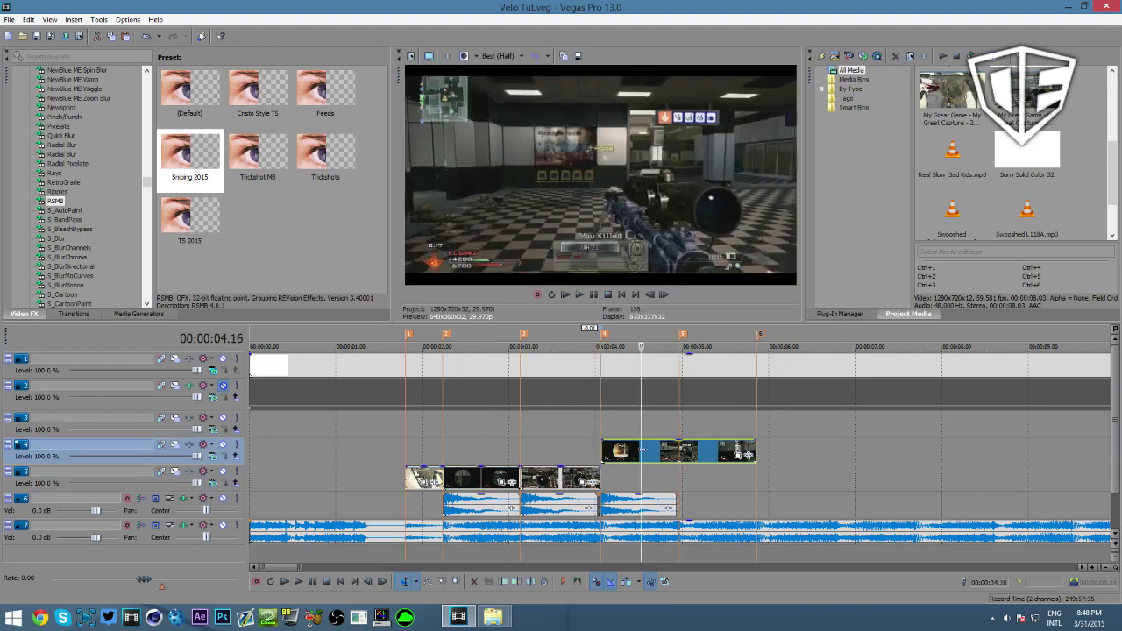
left_click(679, 404)
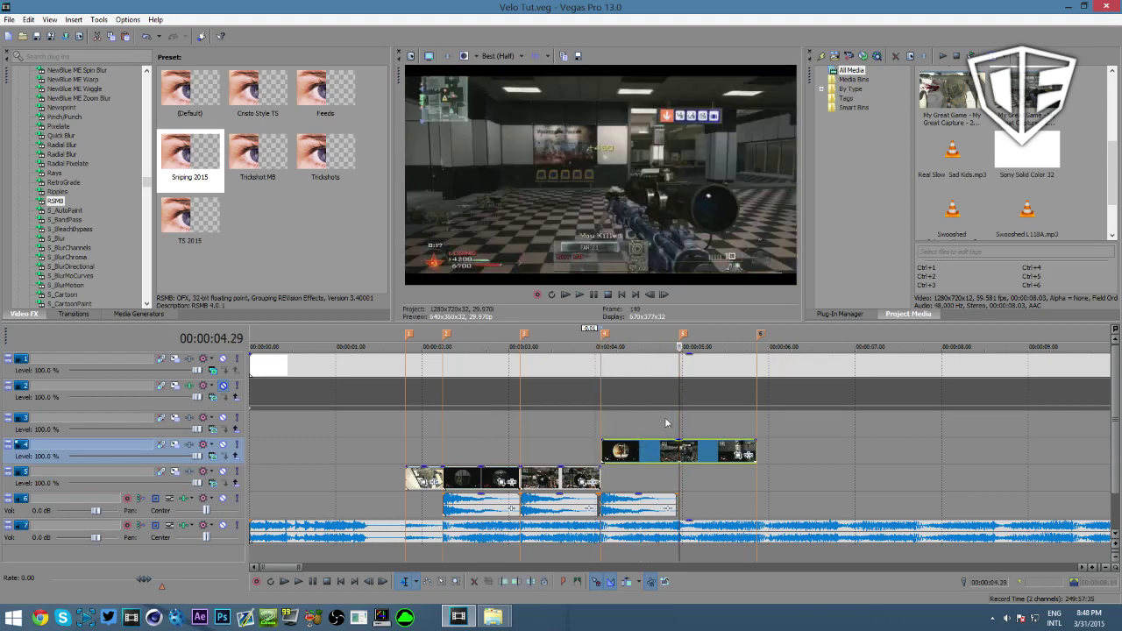
scroll(658, 424, "up", 3)
scroll(605, 433, "down", 3)
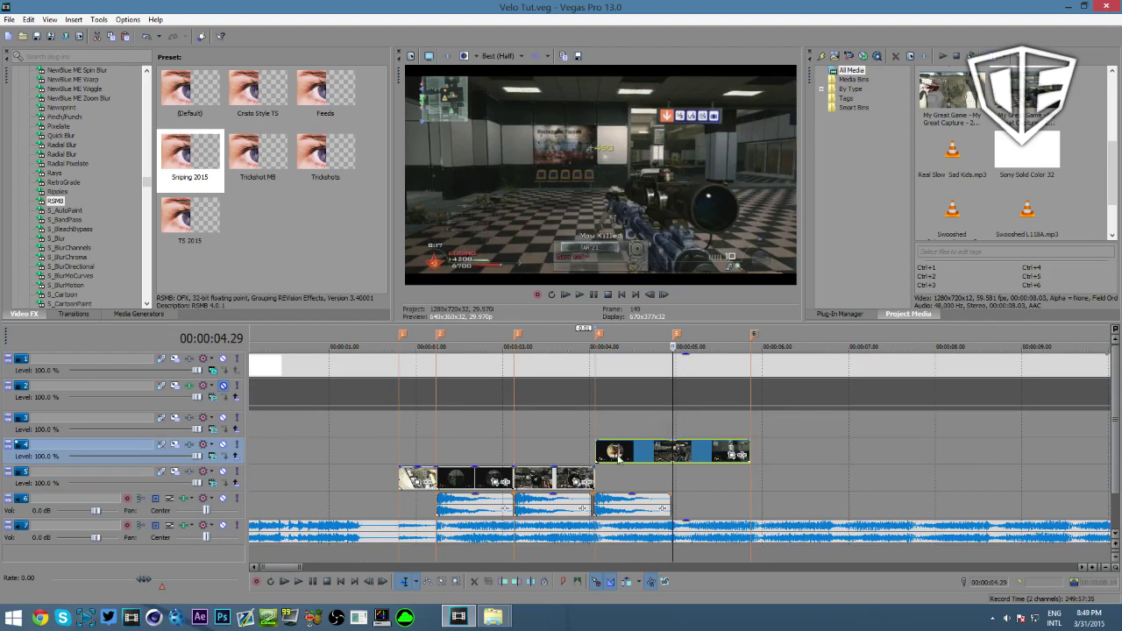
- Examine how the video cuts and audio hits line up at markers 2 and 3
left_click_drag(673, 452, 437, 469)
scroll(526, 465, "up", 2)
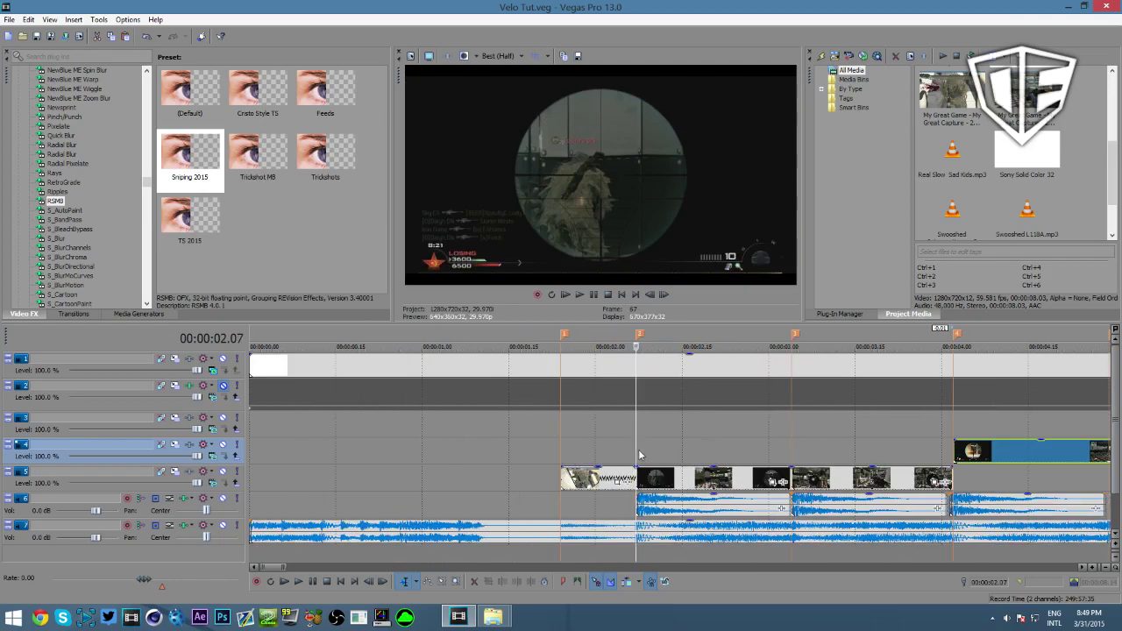
left_click_drag(636, 438, 793, 445)
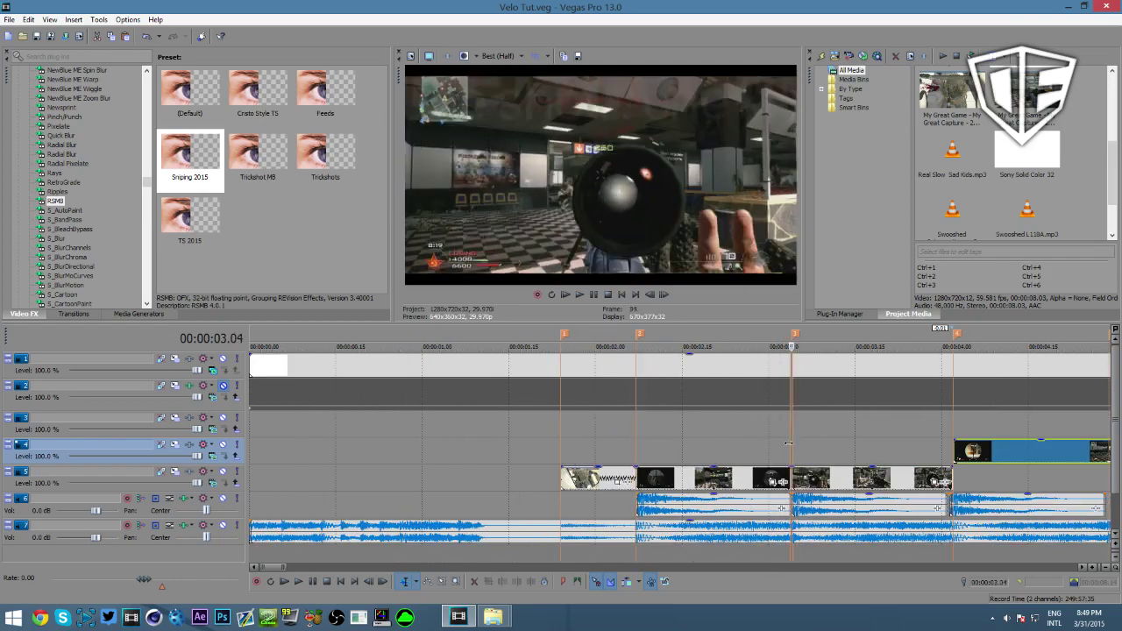
scroll(754, 491, "up", 2)
scroll(658, 508, "down", 2)
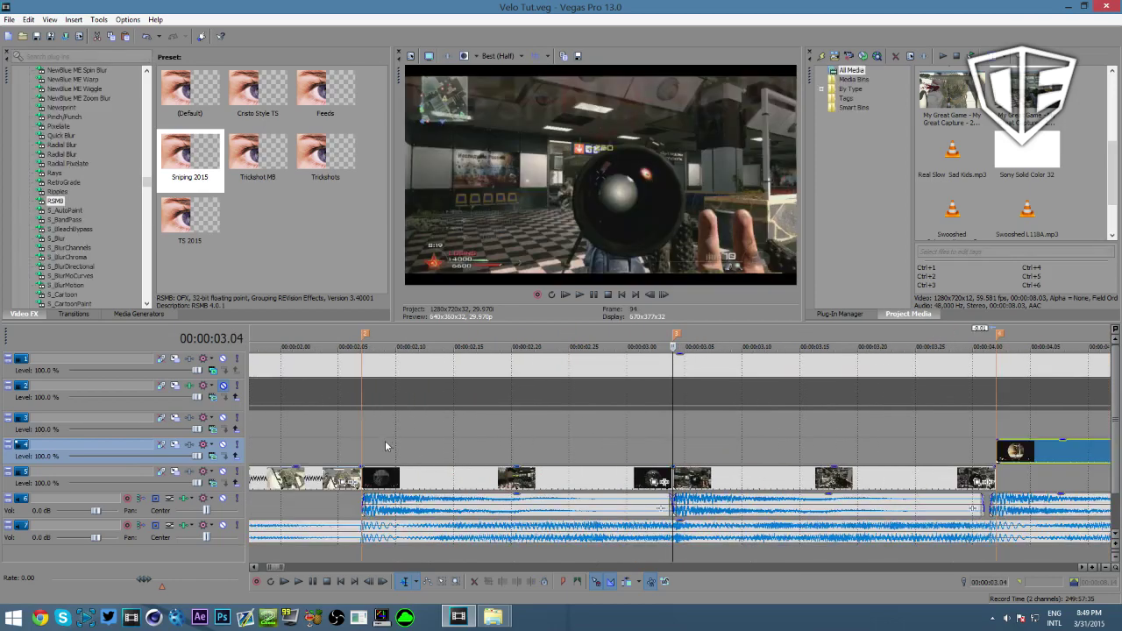
left_click(366, 430)
scroll(508, 482, "up", 3)
scroll(684, 541, "down", 4)
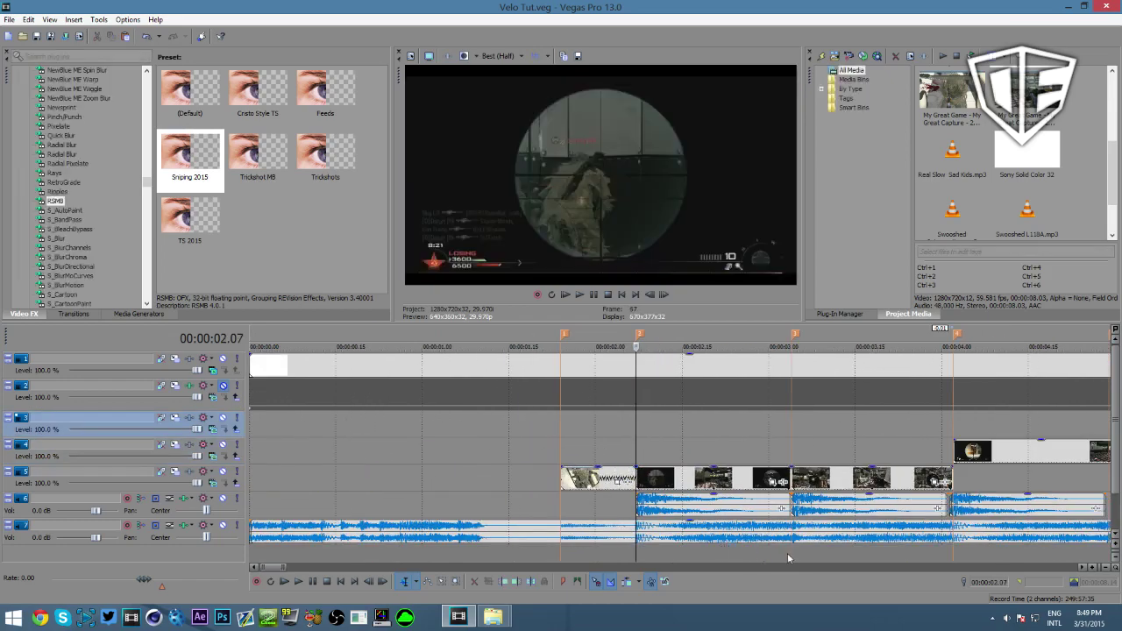
left_click(788, 558)
scroll(745, 552, "up", 3)
scroll(691, 544, "down", 4)
scroll(724, 533, "down", 1)
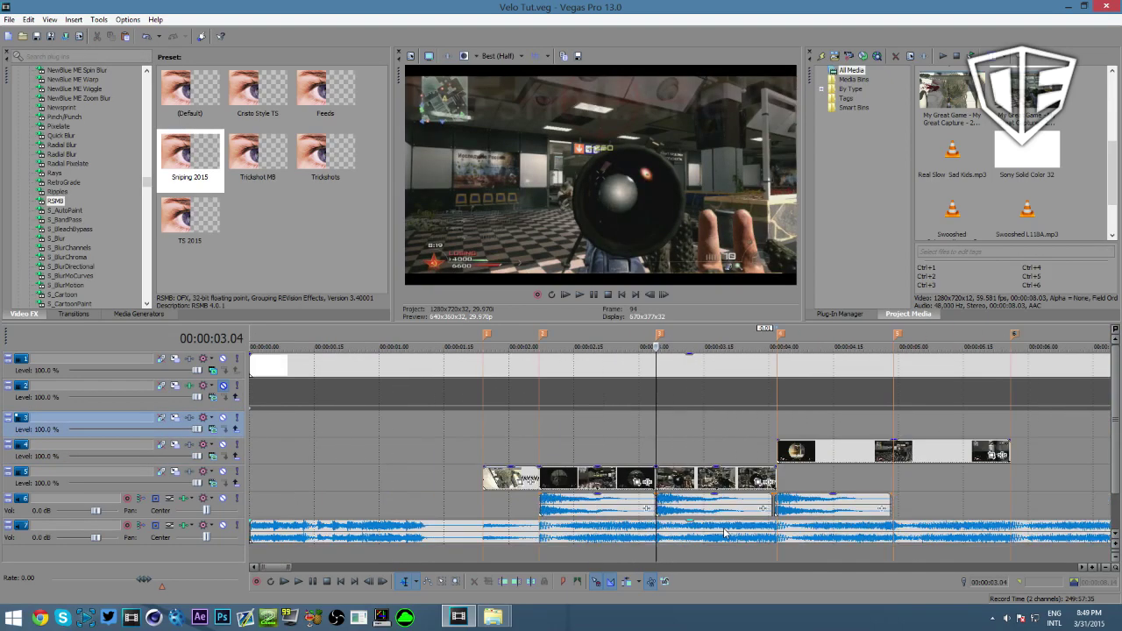
left_click(540, 504)
scroll(561, 513, "up", 2)
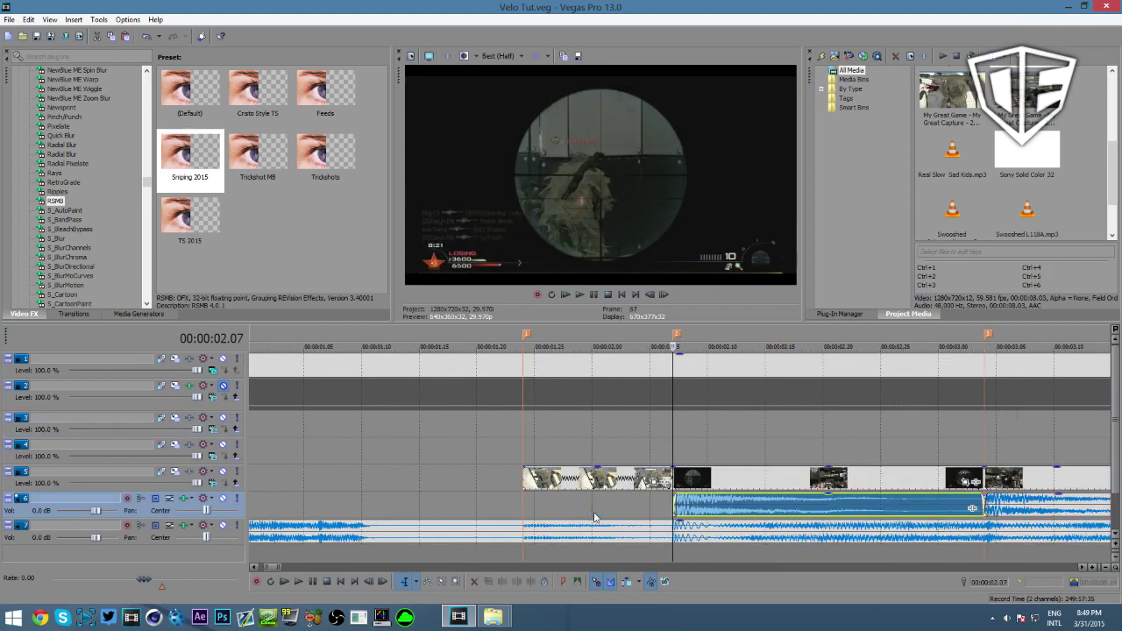
- Look over the whole timeline and place the playhead at marker 1, the start of the first clip on track 5
scroll(595, 517, "down", 3)
left_click(408, 426)
scroll(409, 427, "down", 5)
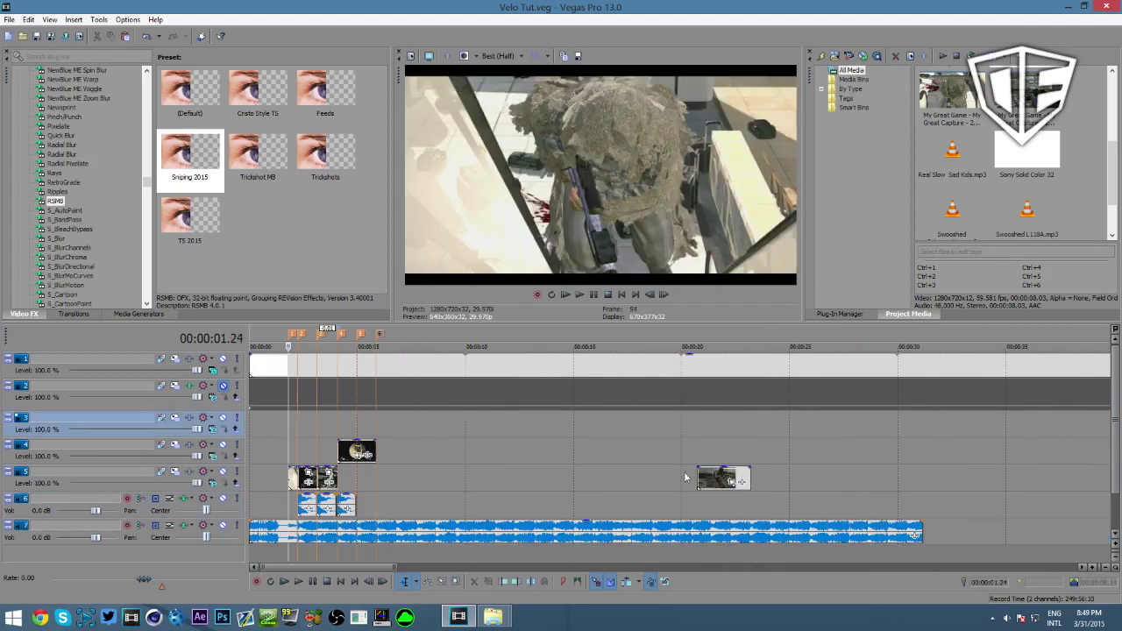
left_click(550, 451)
scroll(308, 471, "down", 2)
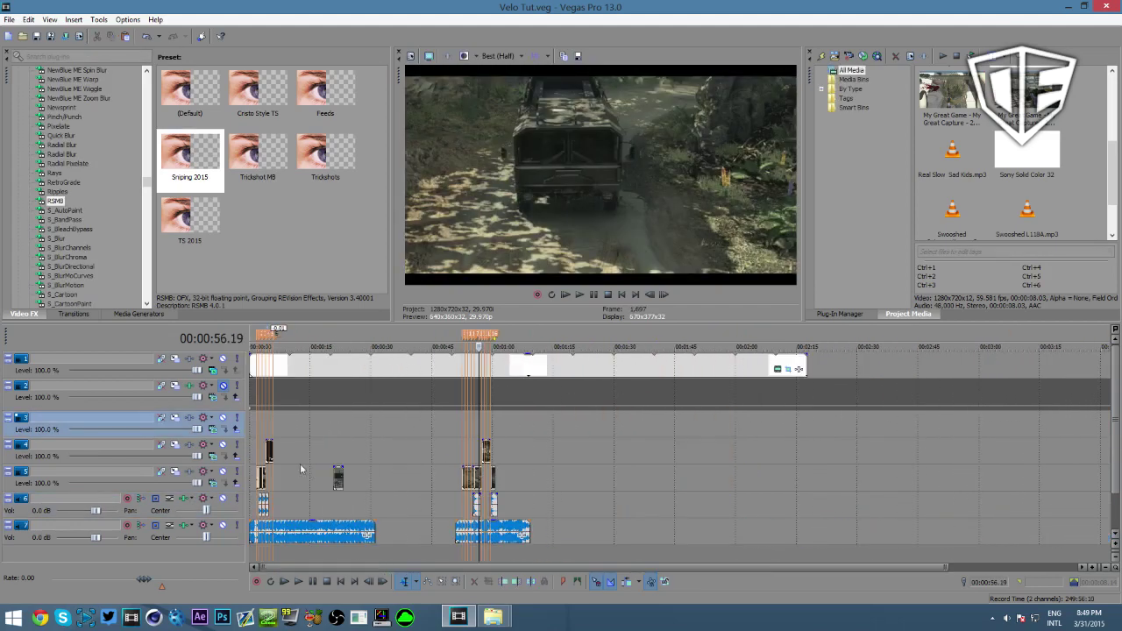
left_click(258, 451)
scroll(400, 465, "up", 6)
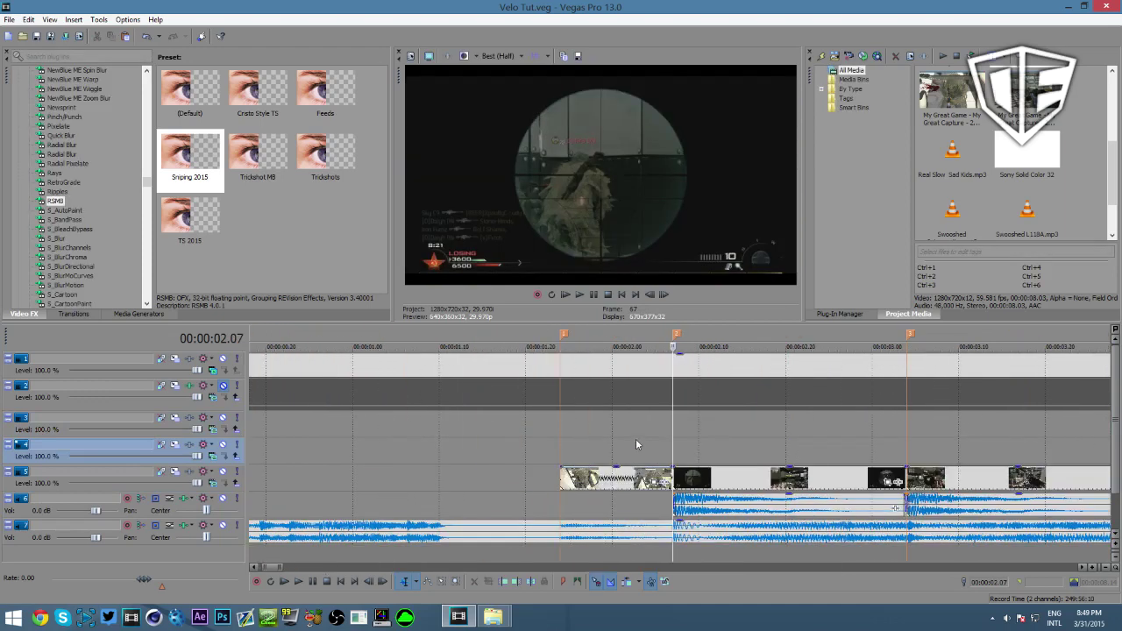
left_click(558, 424)
left_click(560, 427)
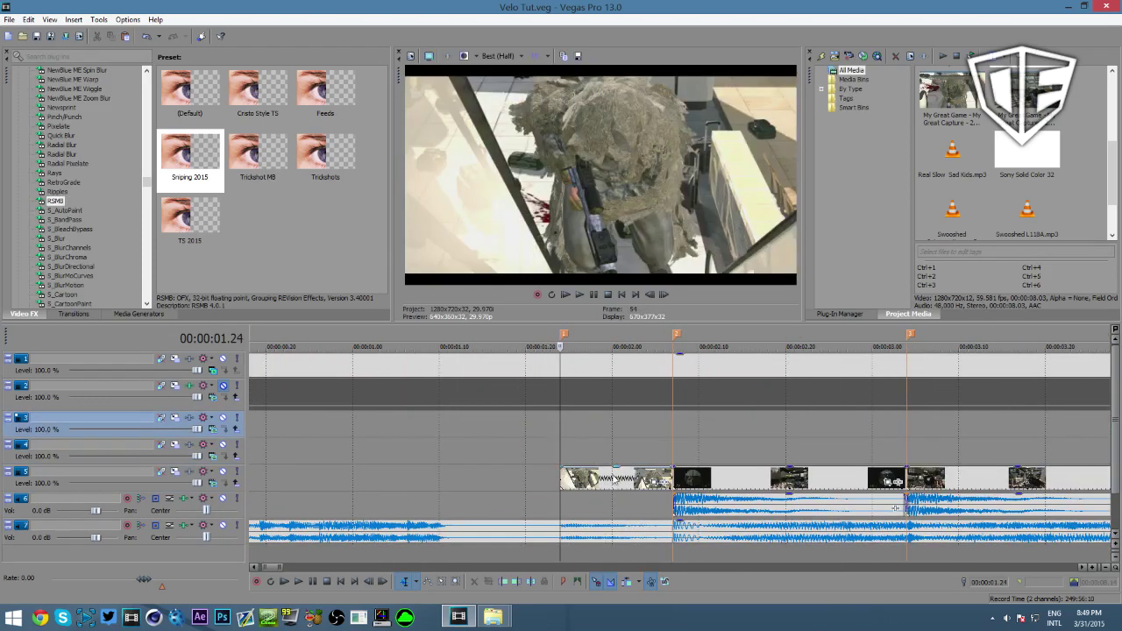
- Insert a velocity envelope on the first clip of track 5 and remove it again
right_click(615, 478)
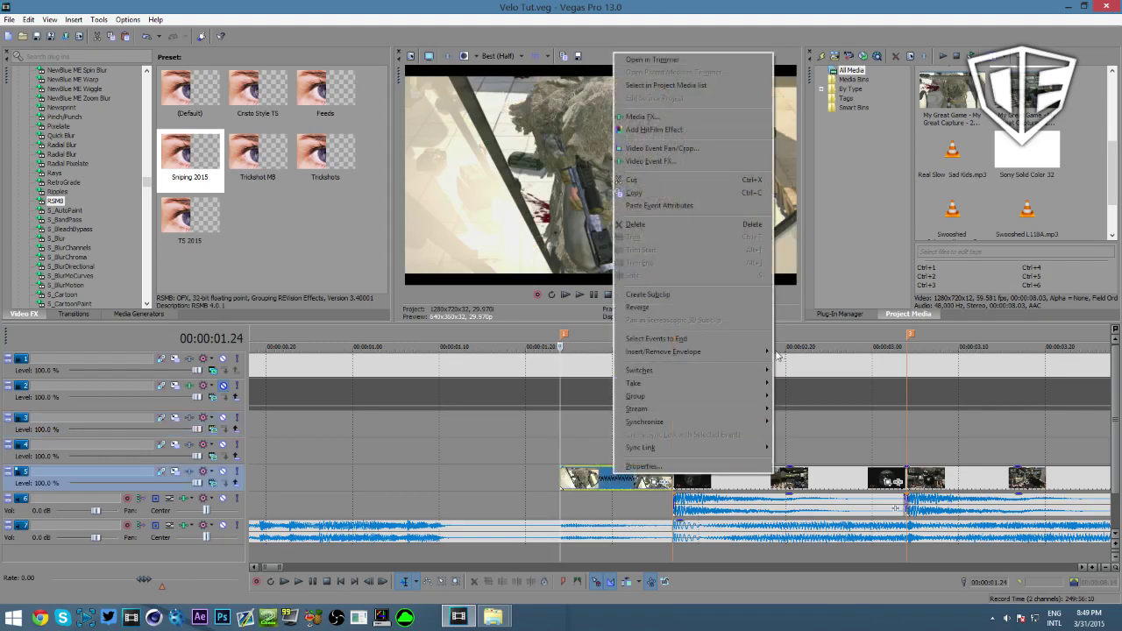
mouse_move(754, 352)
left_click(795, 354)
scroll(709, 477, "up", 3)
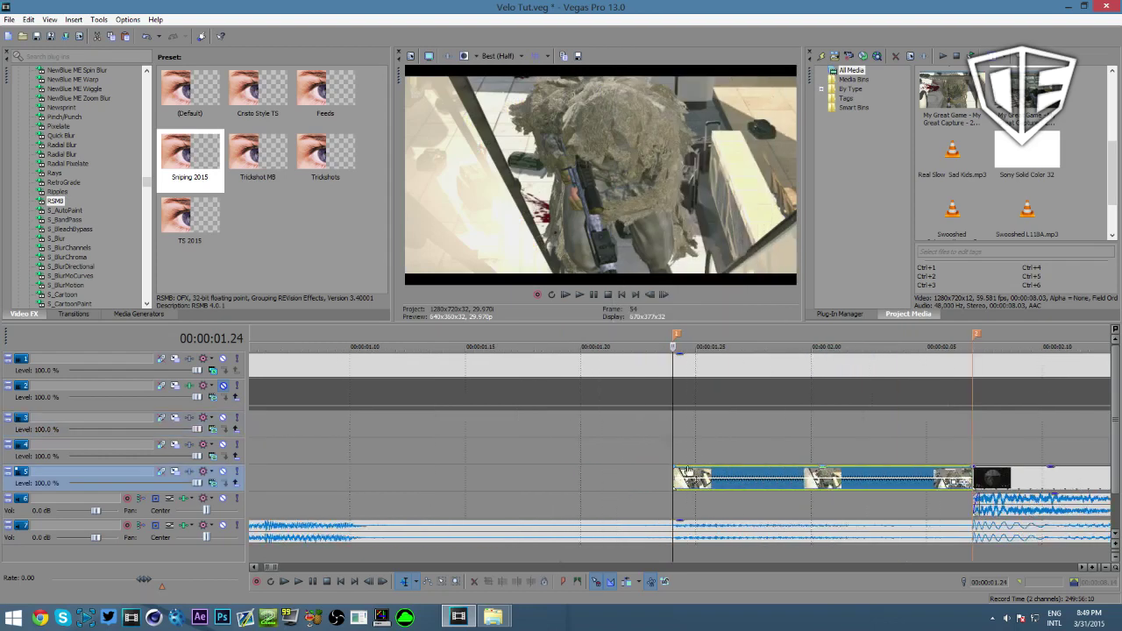
right_click(682, 495)
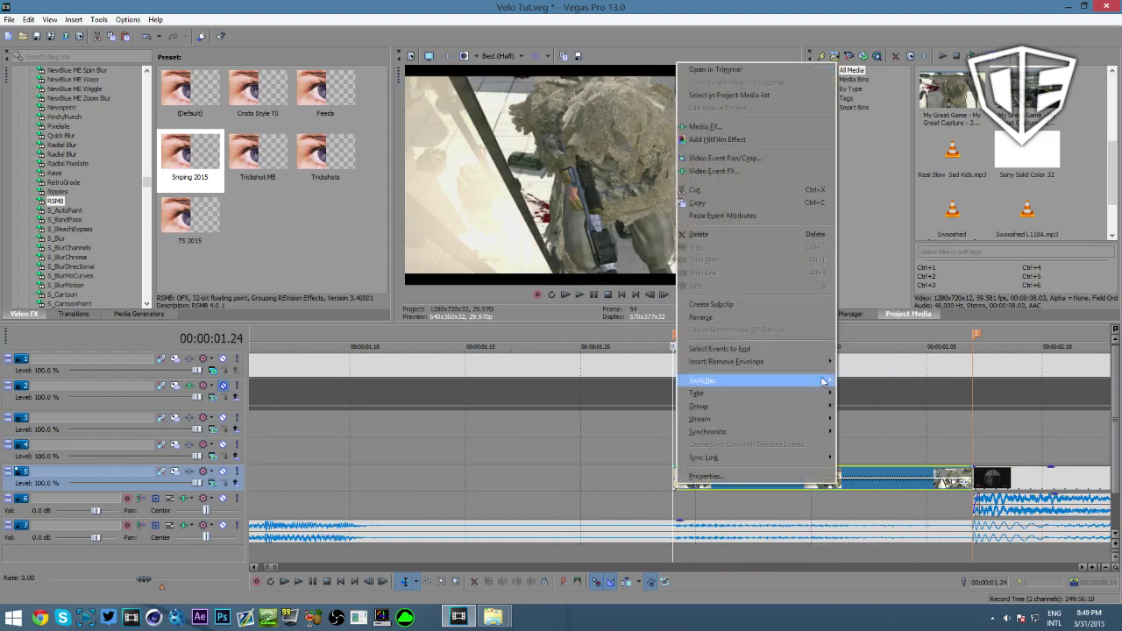
mouse_move(789, 363)
left_click(882, 361)
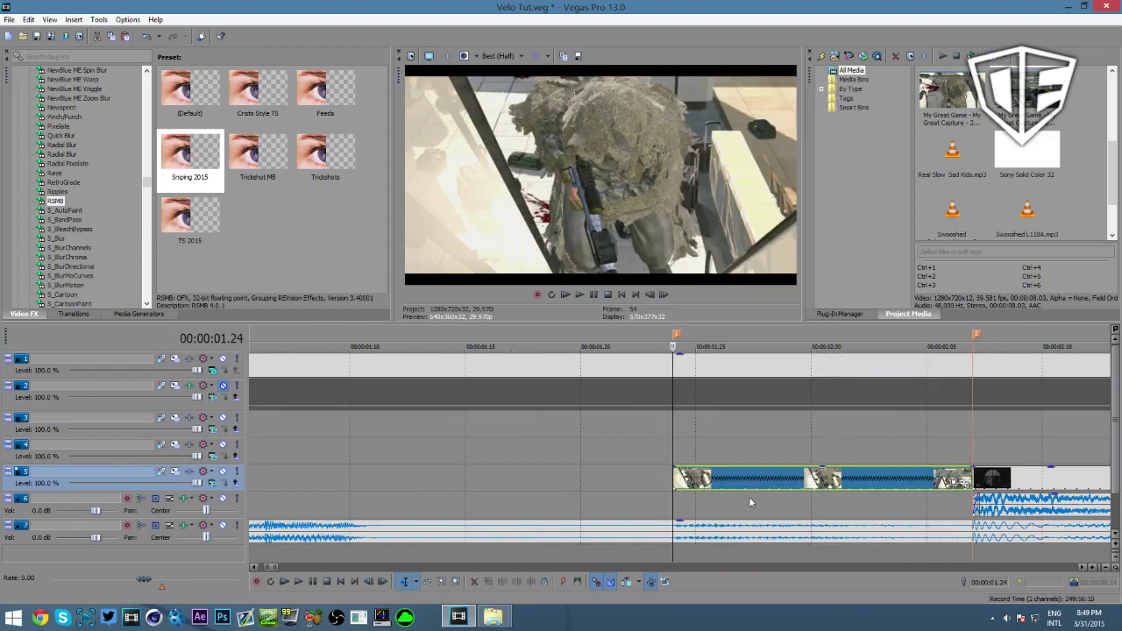
- Save the project
scroll(794, 495, "down", 3)
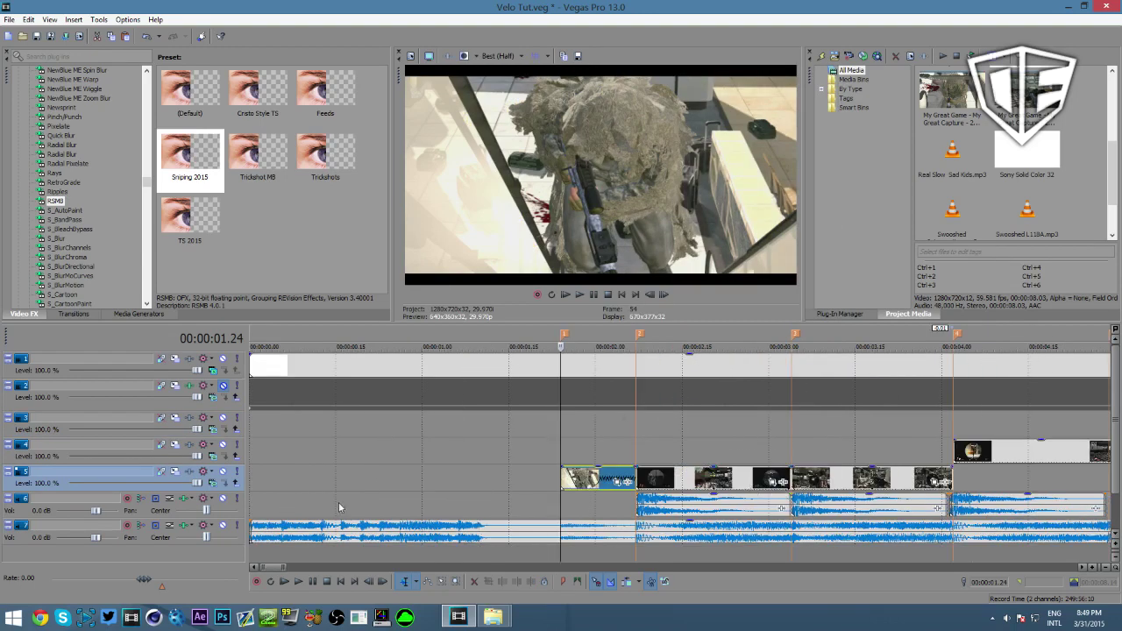
scroll(666, 544, "up", 3)
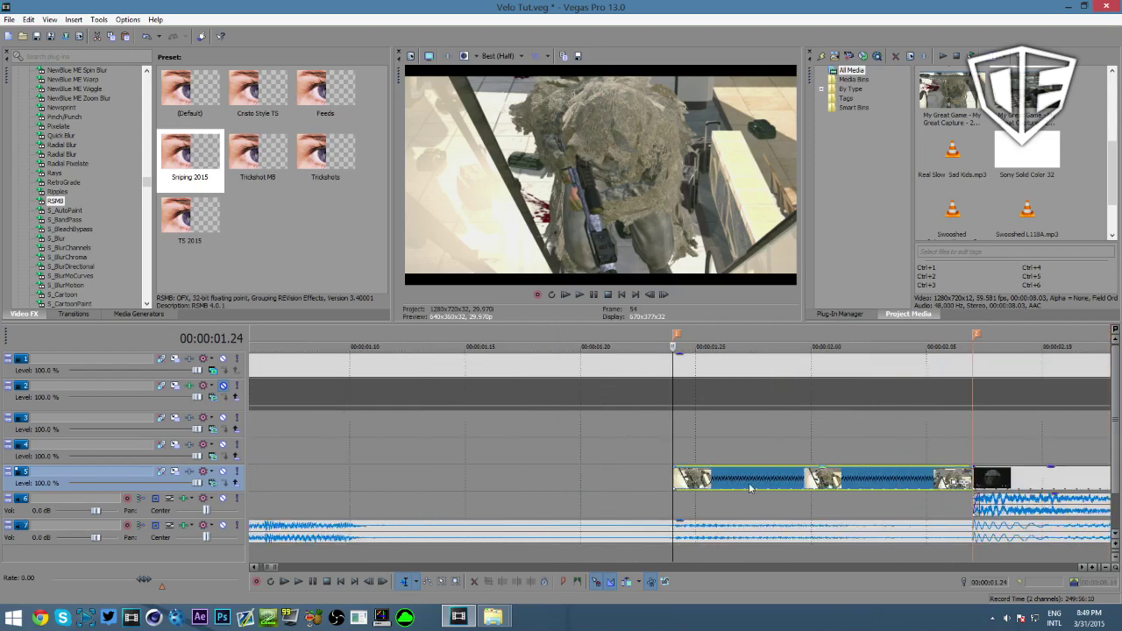
right_click(749, 483)
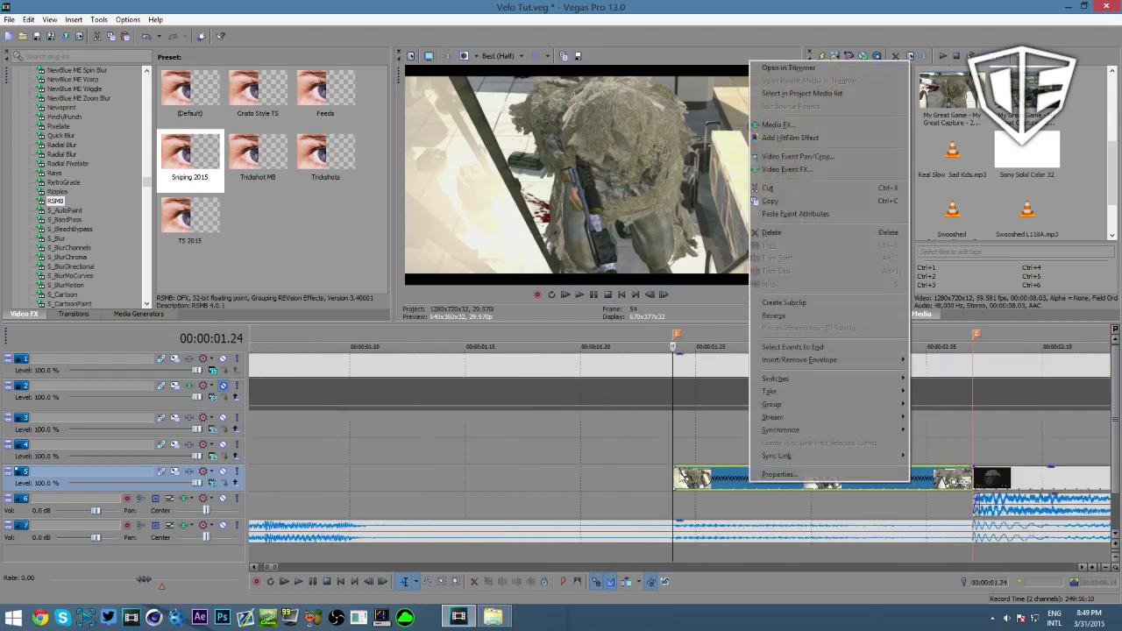
left_click(683, 478)
key("ctrl+s")
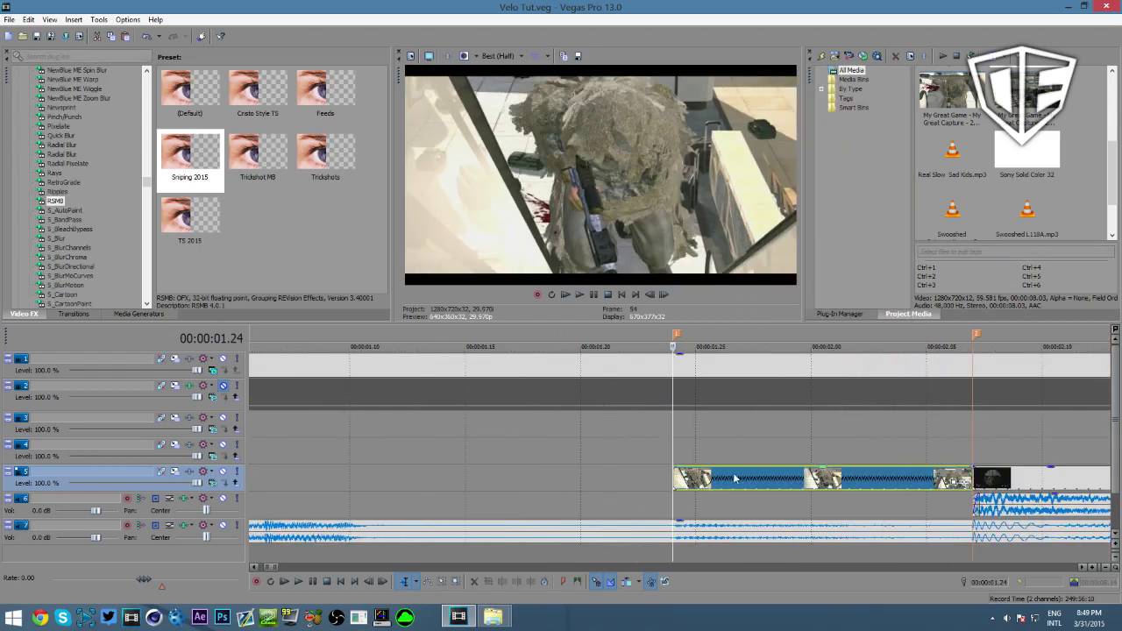
- Set the first clip on track 5 to Disable Resample
scroll(735, 478, "down", 2)
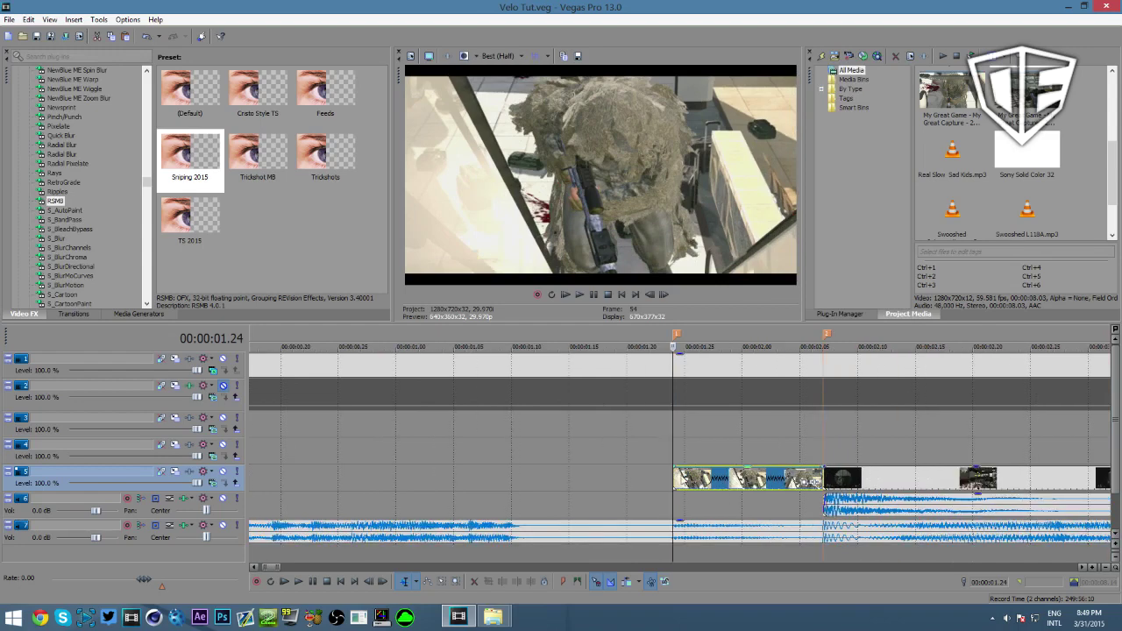
right_click(689, 478)
mouse_move(770, 375)
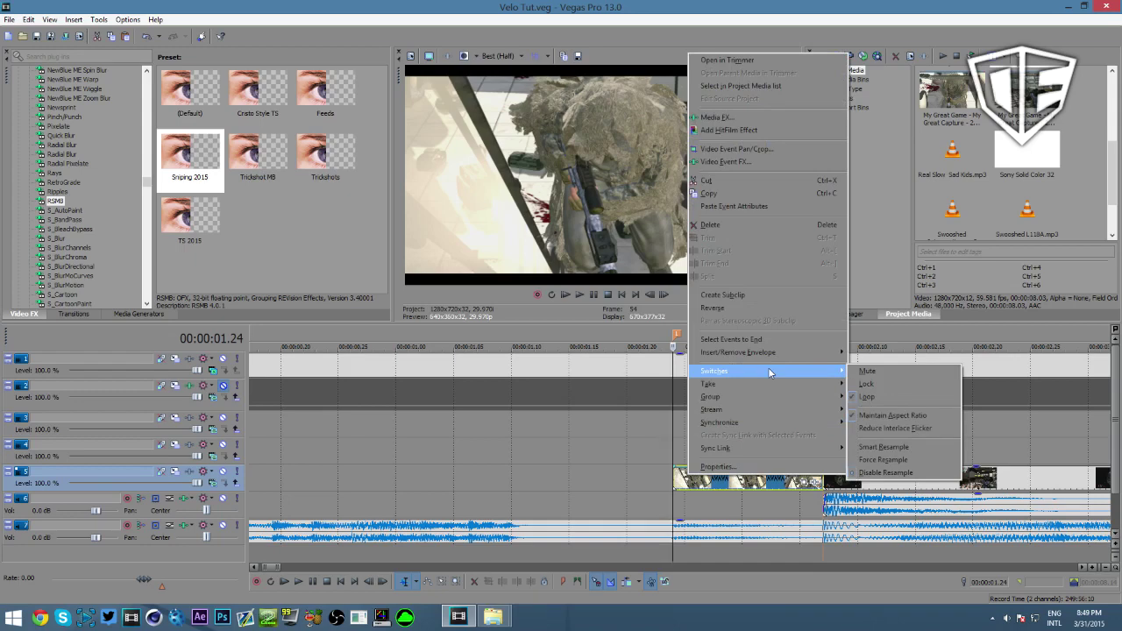
left_click(897, 474)
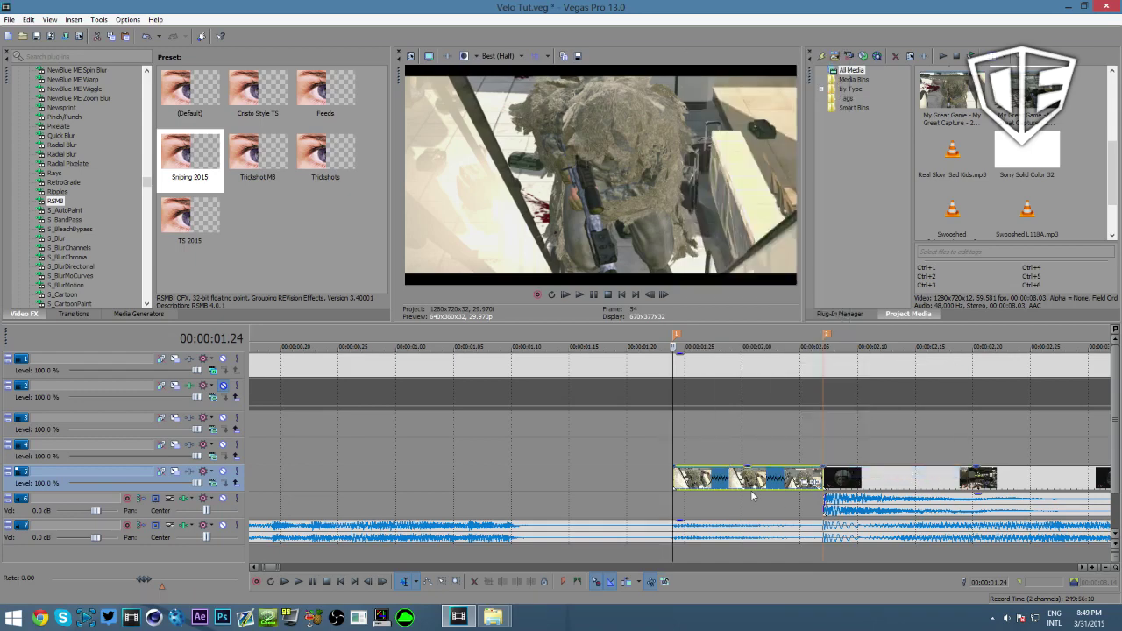
right_click(705, 483)
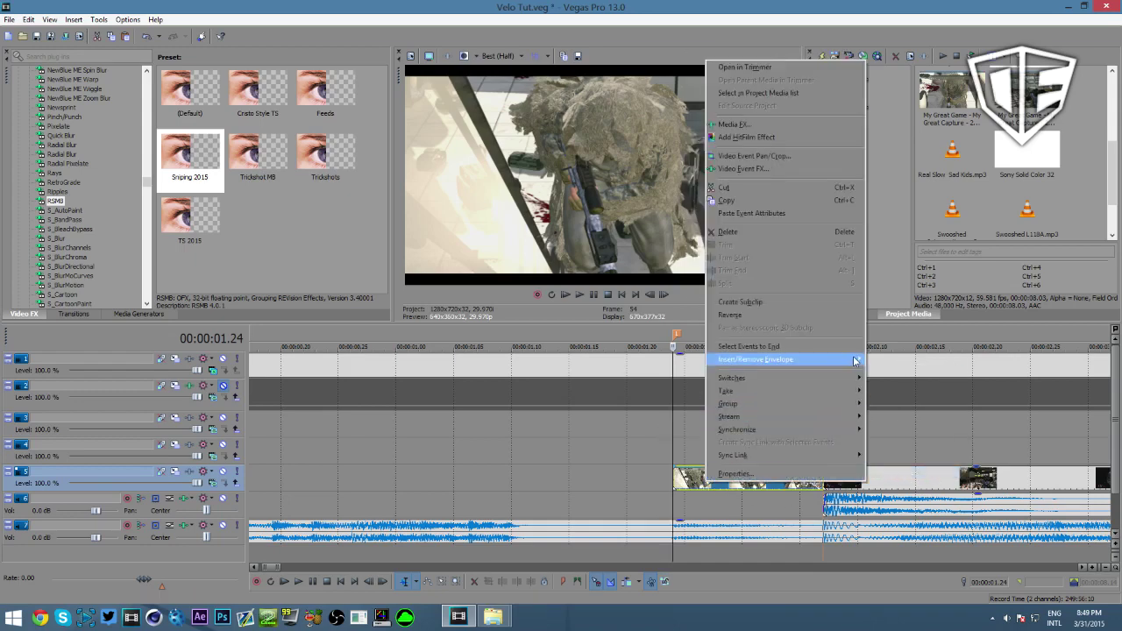
mouse_move(846, 377)
left_click(886, 474)
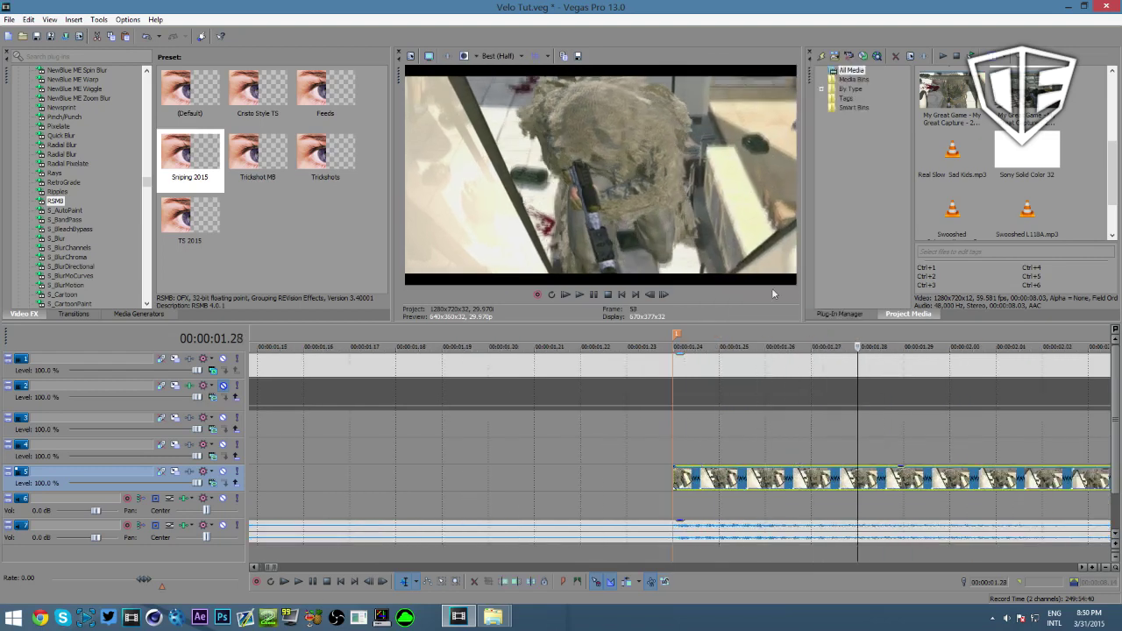
- Reapply Disable Resample to the clip between markers 1 and 2 on track 5
scroll(796, 384, "down", 2)
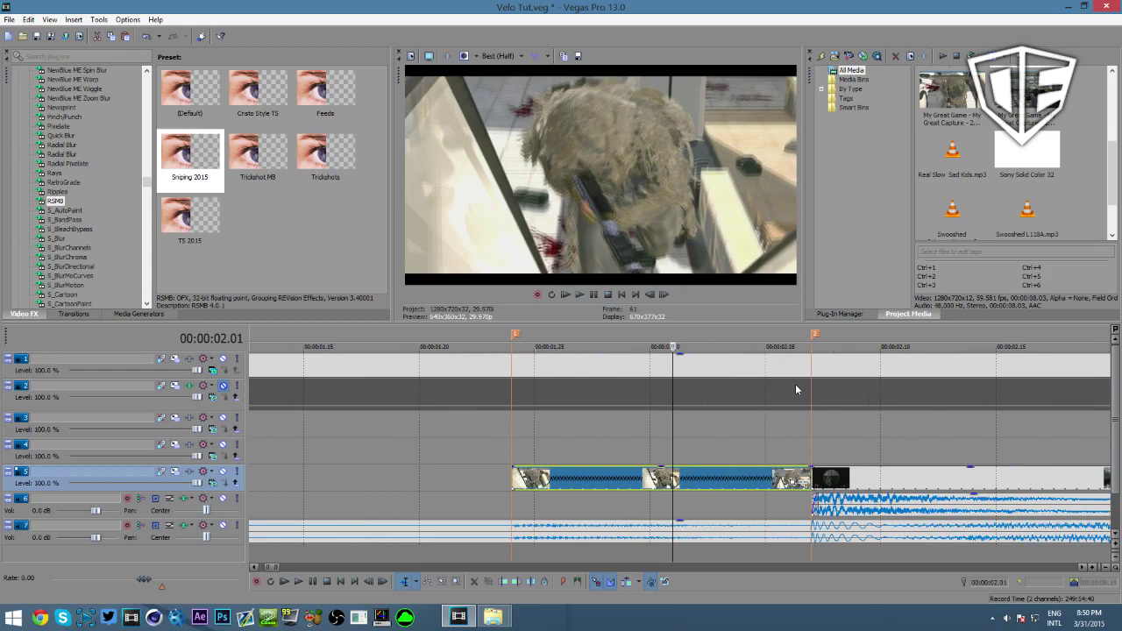
right_click(719, 487)
mouse_move(806, 377)
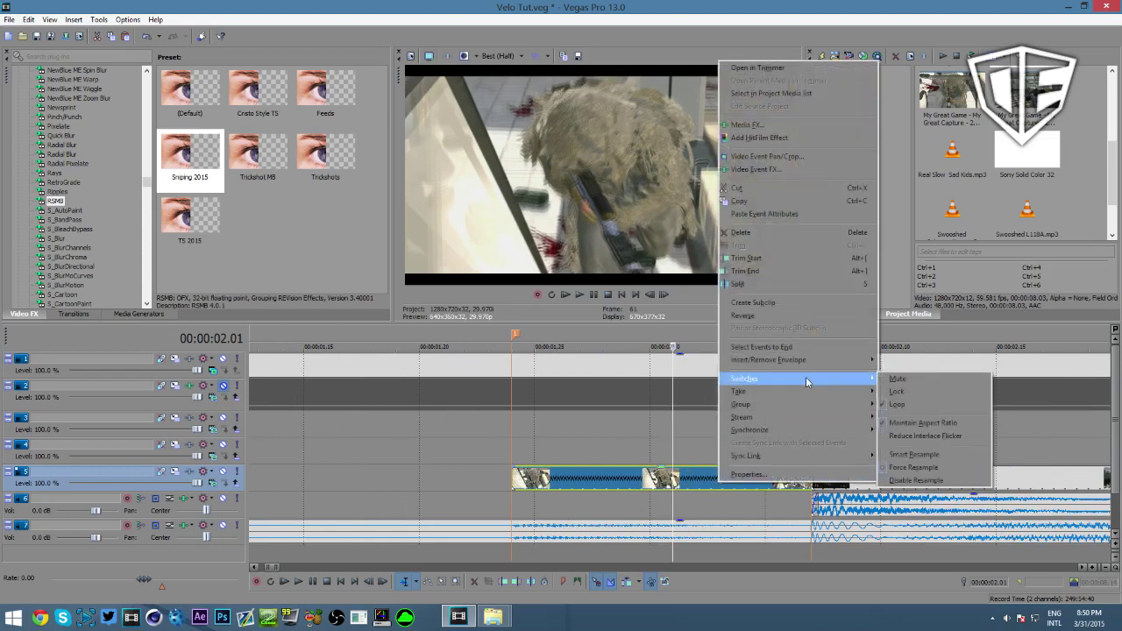
left_click(914, 479)
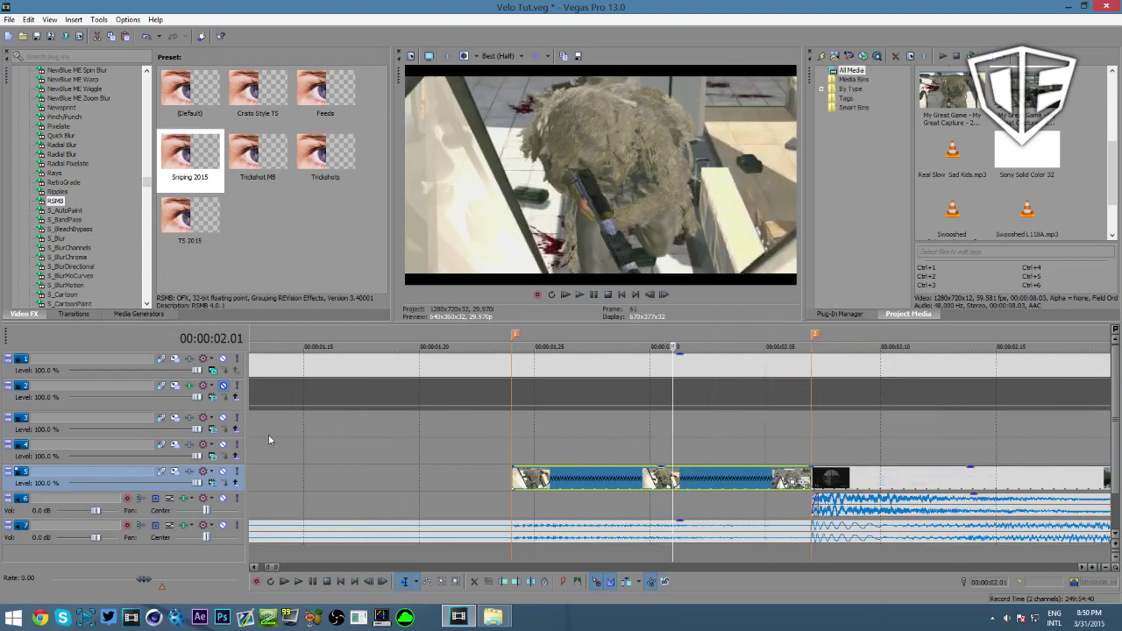
- Insert a velocity envelope on the first clip of track 5 and raise its whole line to 300%
scroll(669, 433, "down", 2)
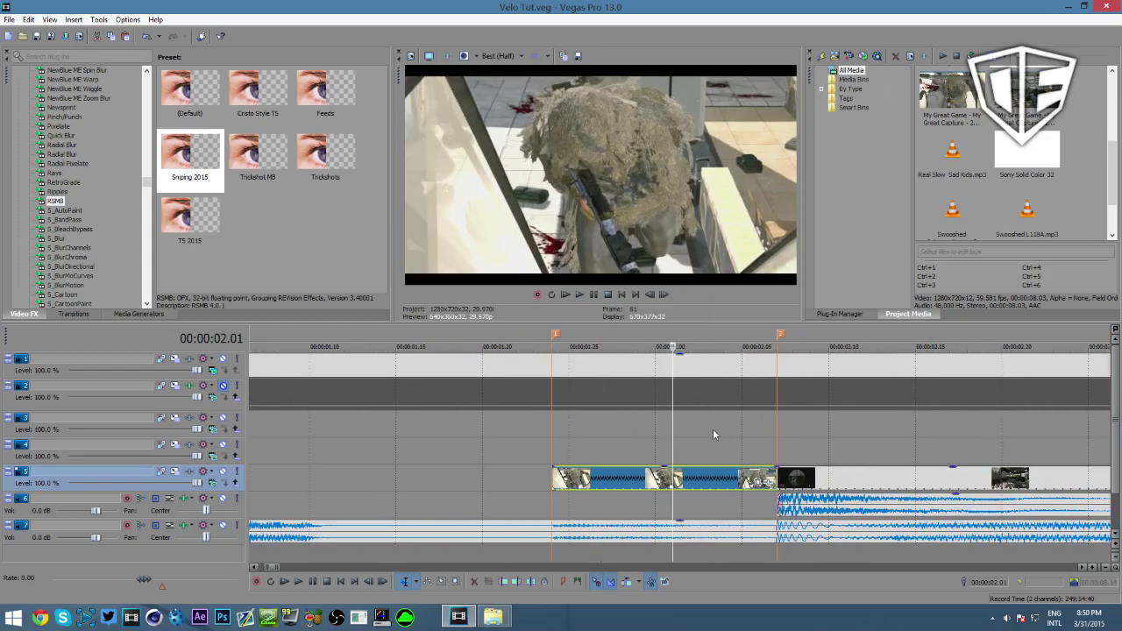
mouse_move(672, 431)
left_mouse_down()
mouse_move(603, 434)
mouse_move(655, 438)
left_mouse_up()
right_click(654, 474)
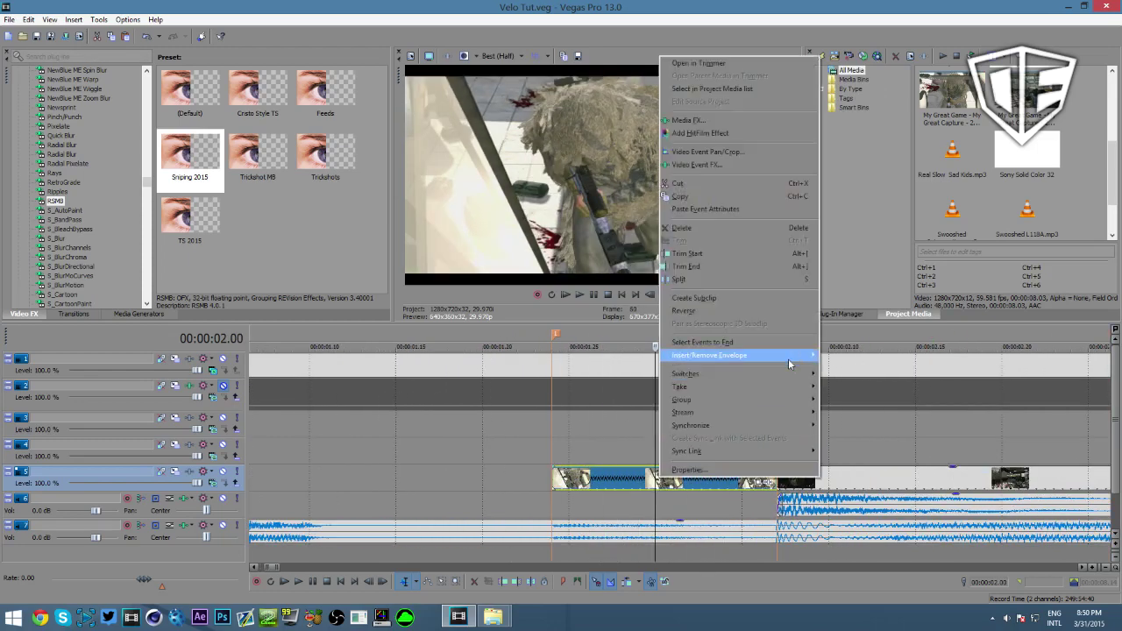
mouse_move(792, 356)
left_click(837, 356)
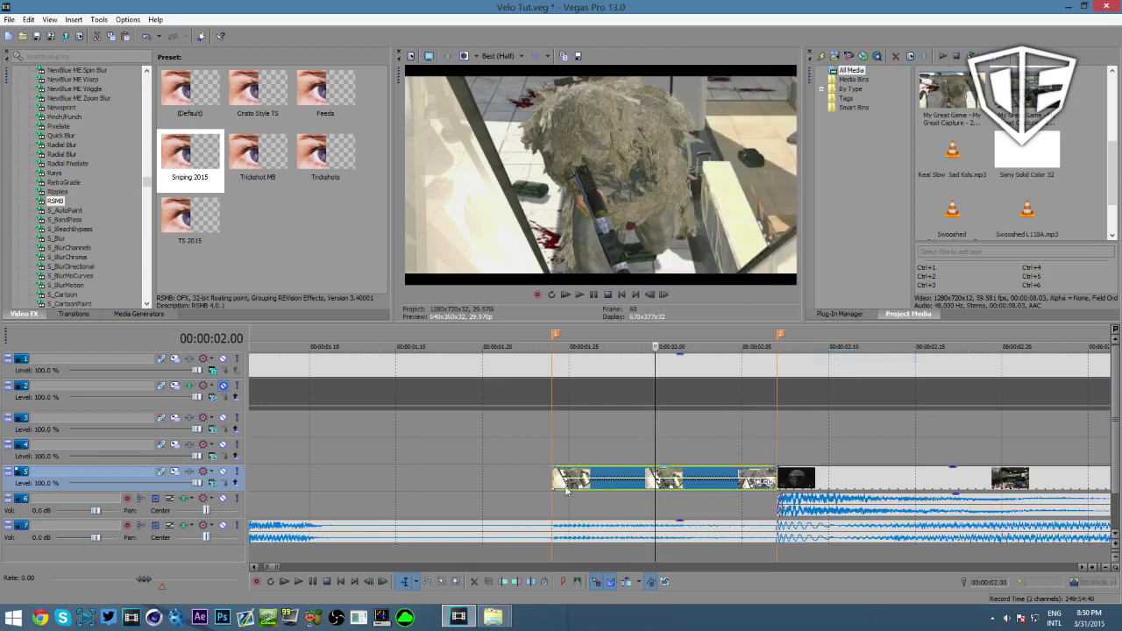
left_click_drag(578, 481, 593, 416)
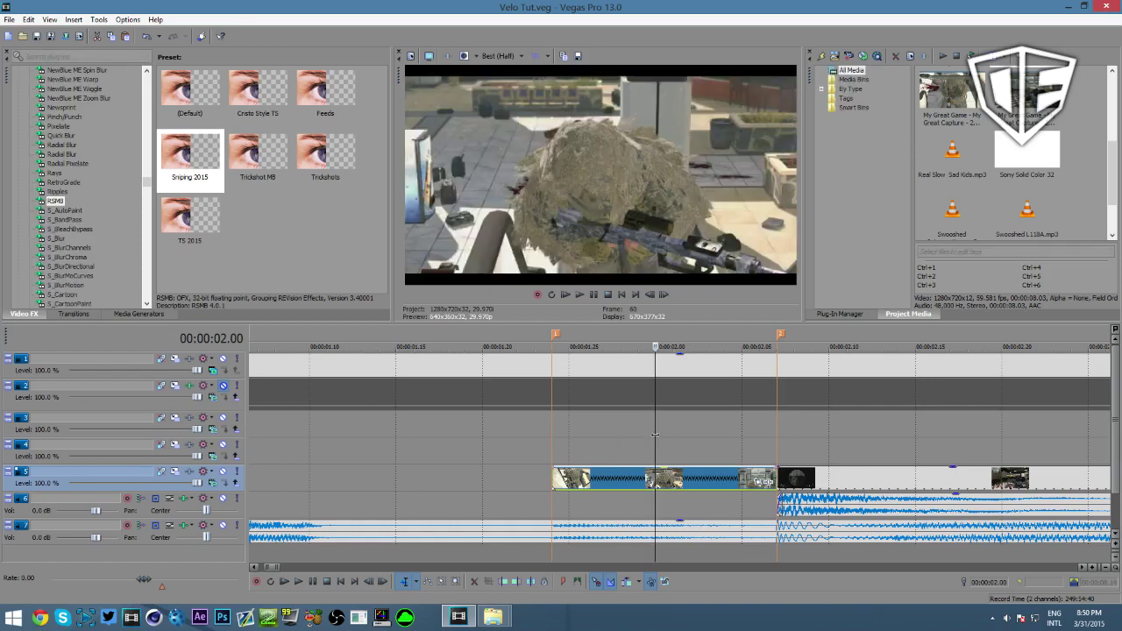
- Set velocity points at 00:00:01.27 and 00:00:02.04 on the first clip to 50% forward velocity
left_click_drag(655, 435, 609, 472)
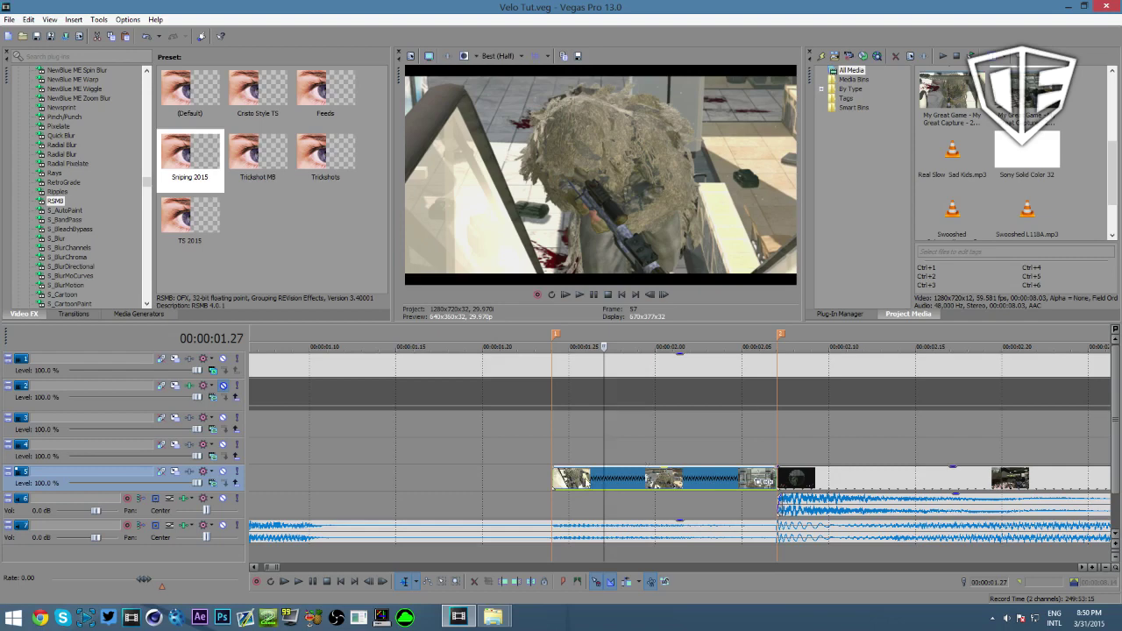
left_click(605, 471)
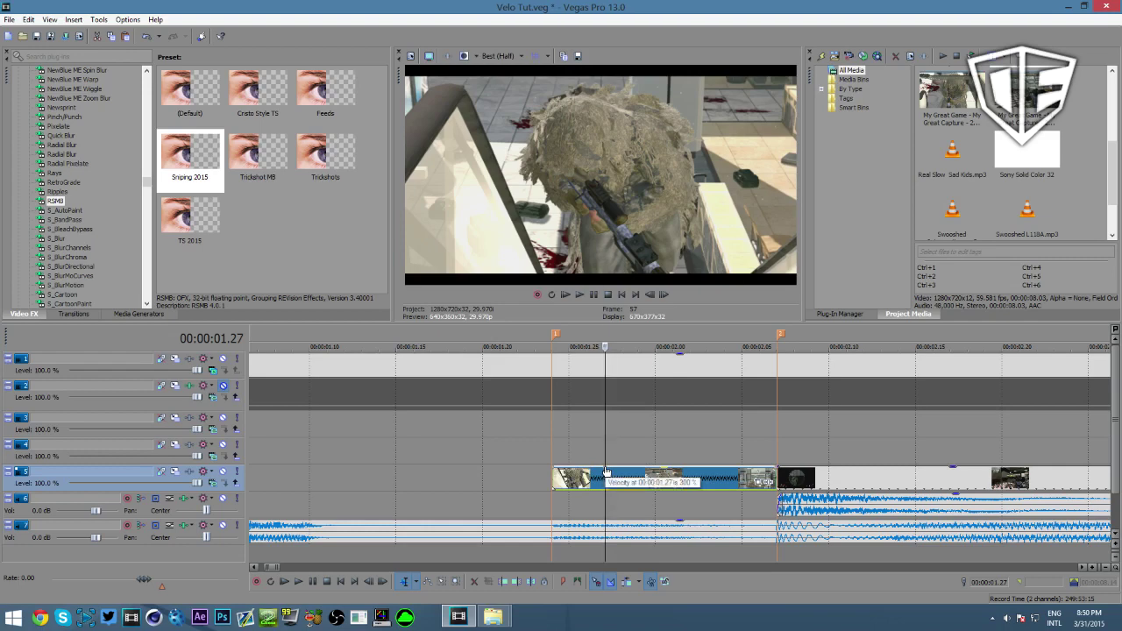
right_click(607, 474)
left_click(664, 270)
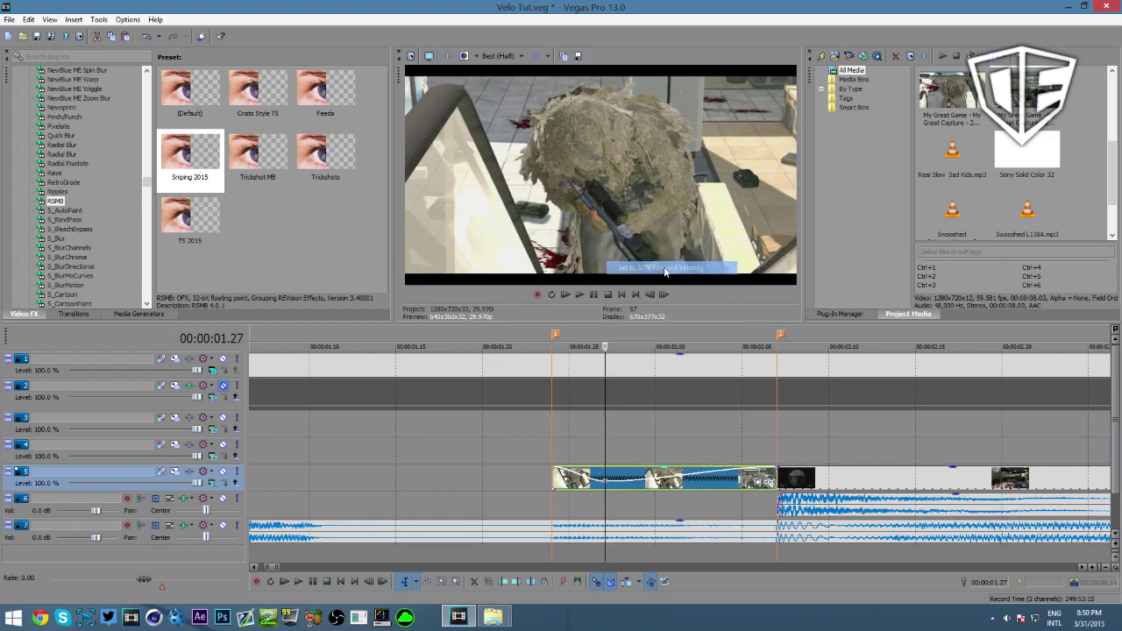
right_click(727, 473)
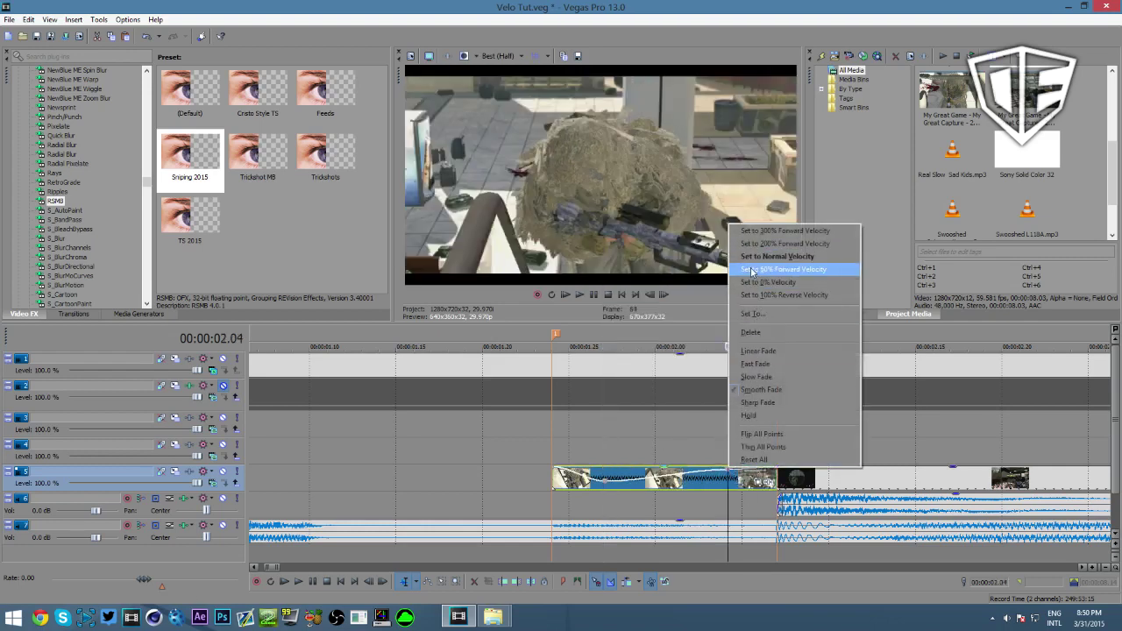
left_click(751, 270)
- Apply Fast Fade to the velocity ramp at the start of the first clip
scroll(616, 492, "up", 5)
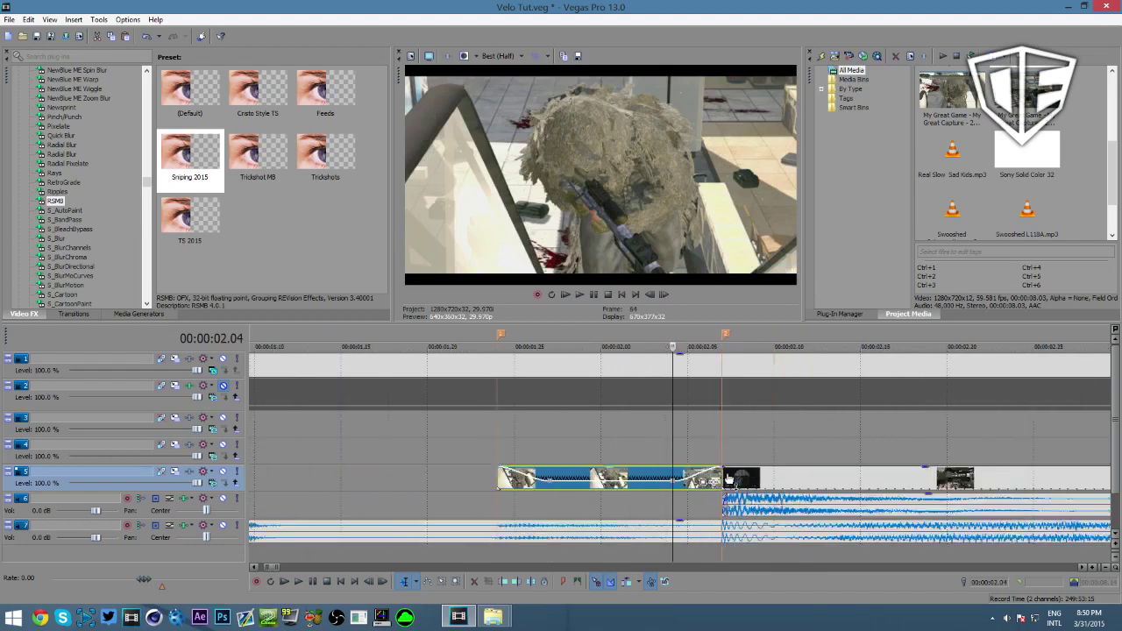
scroll(617, 493, "down", 3)
scroll(616, 493, "down", 3)
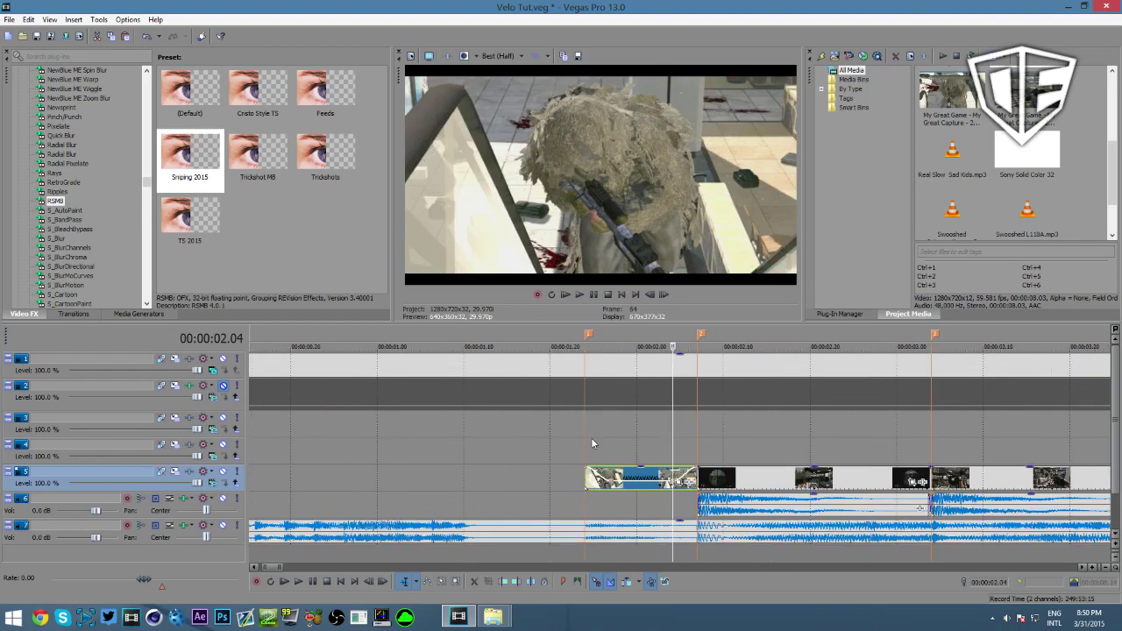
left_click(593, 442)
scroll(594, 442, "up", 4)
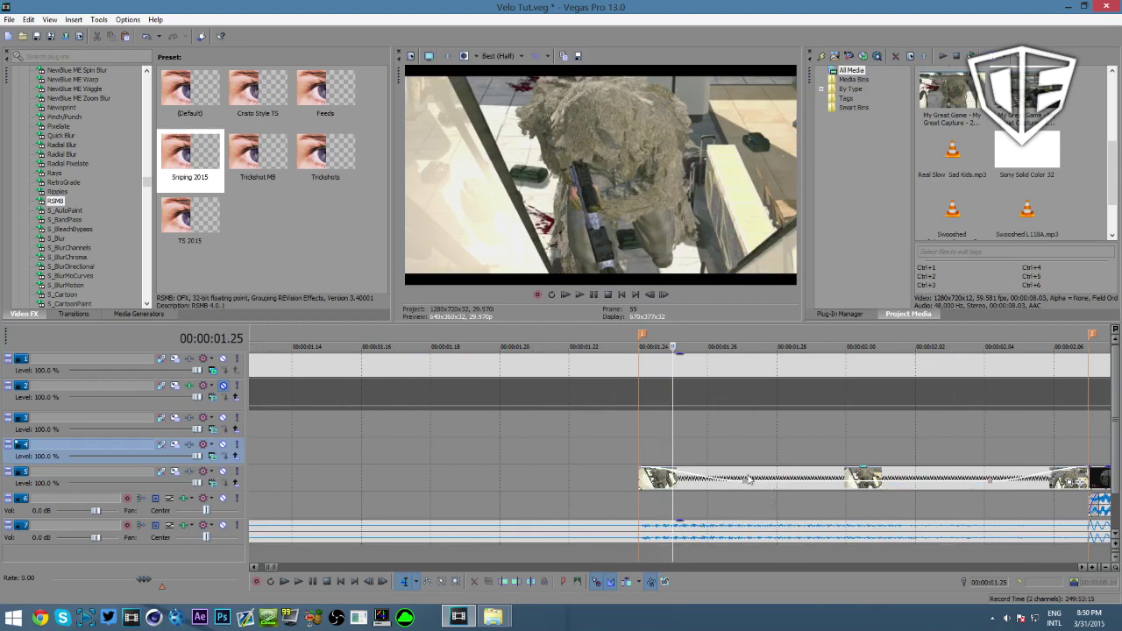
right_click(683, 475)
left_click(710, 359)
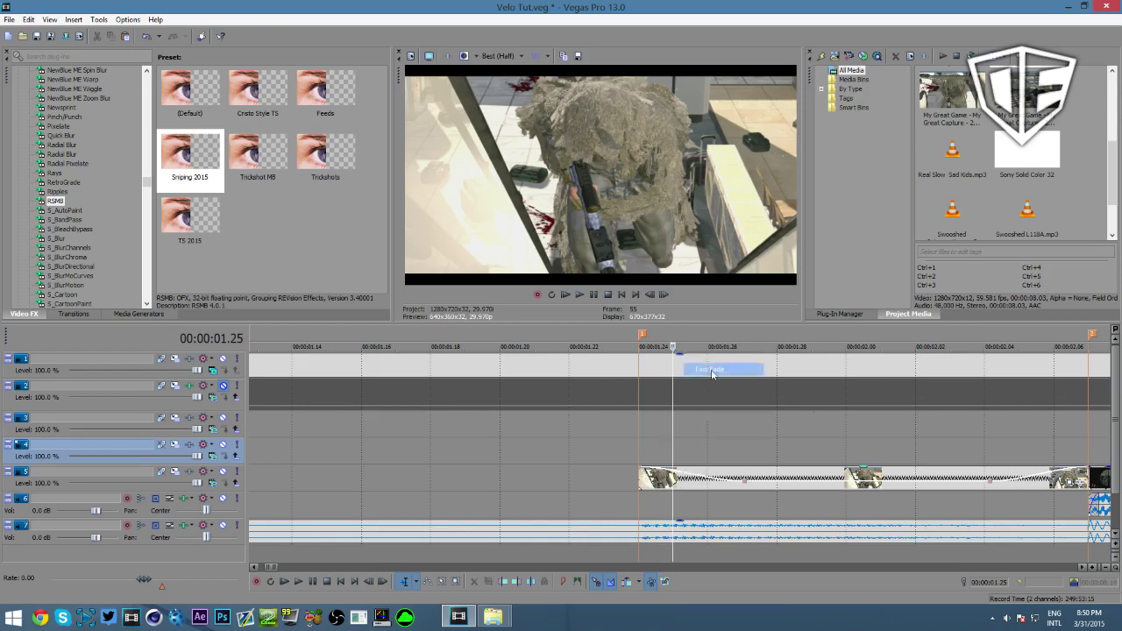
- Apply Slow Fade to the velocity ramp at the end of the first clip, just before marker 2
left_click(1019, 448)
scroll(1019, 448, "up", 1)
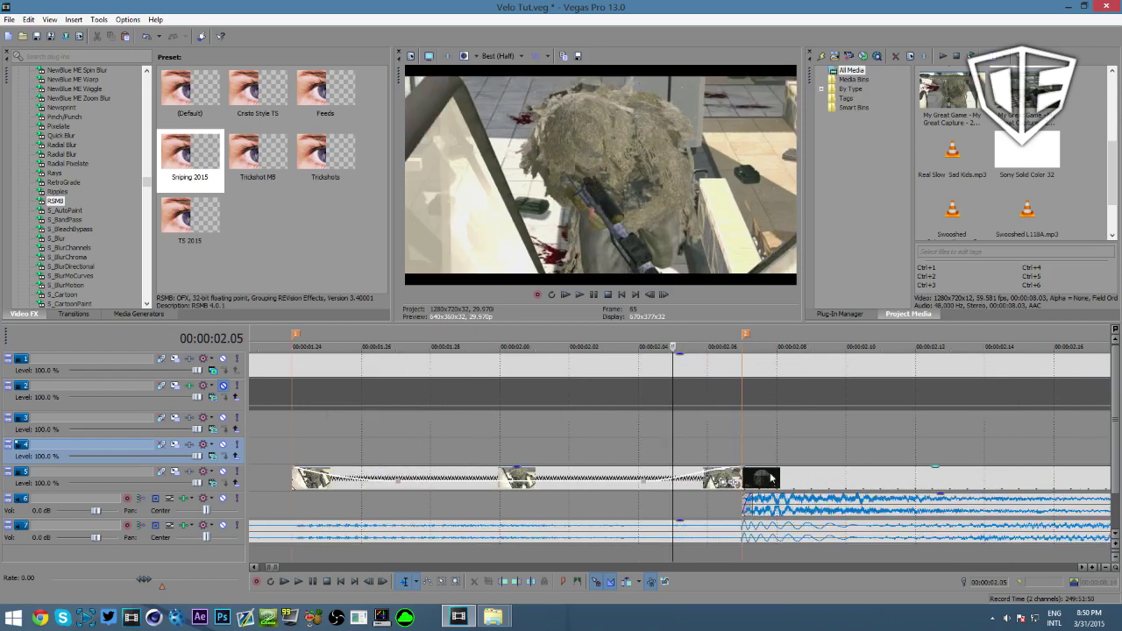
right_click(690, 476)
left_click(724, 386)
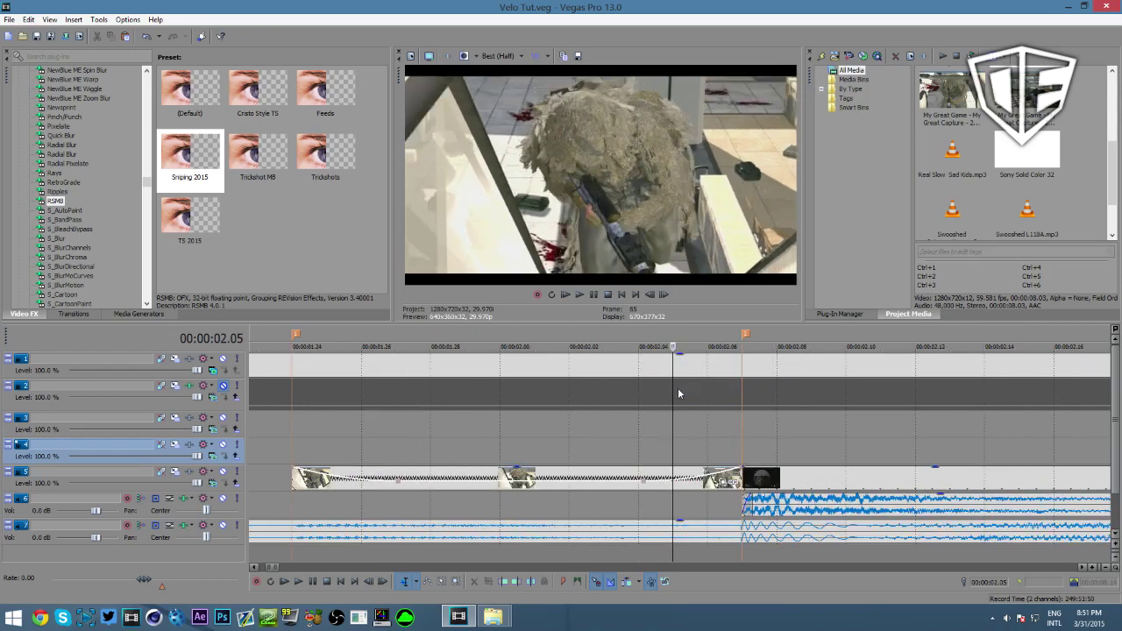
- Step frame by frame past marker 2 to 00:00:02.11 to find where the second clip should slow down
scroll(684, 393, "down", 1)
left_click_drag(656, 395, 688, 434)
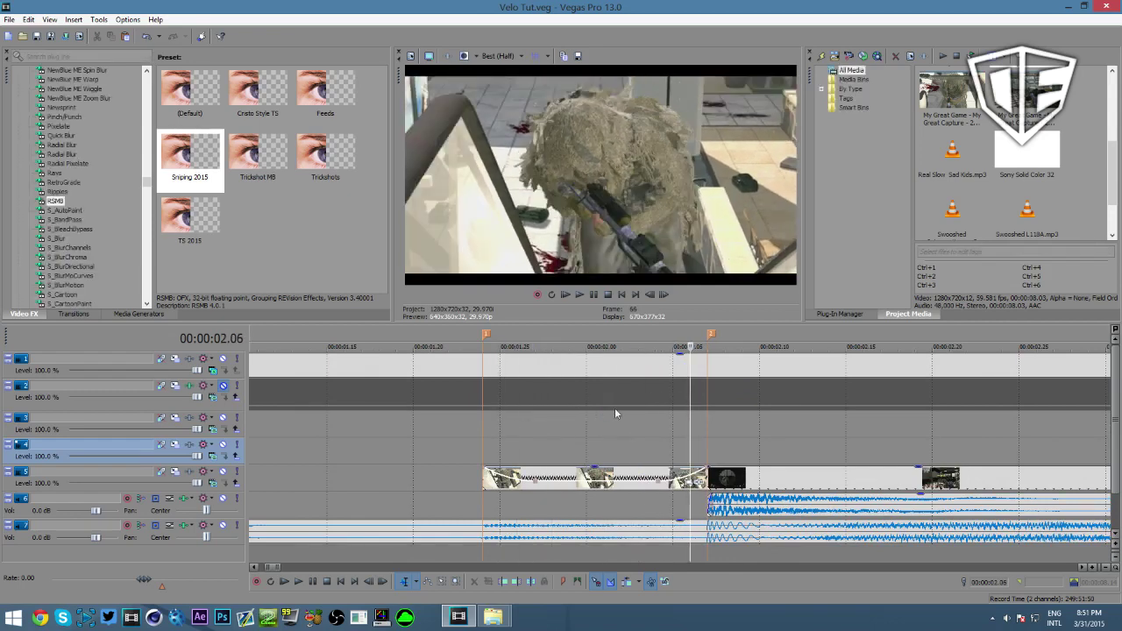
scroll(614, 413, "up", 2)
key("Right")
scroll(614, 418, "down", 4)
key("Right")
scroll(761, 447, "up", 3)
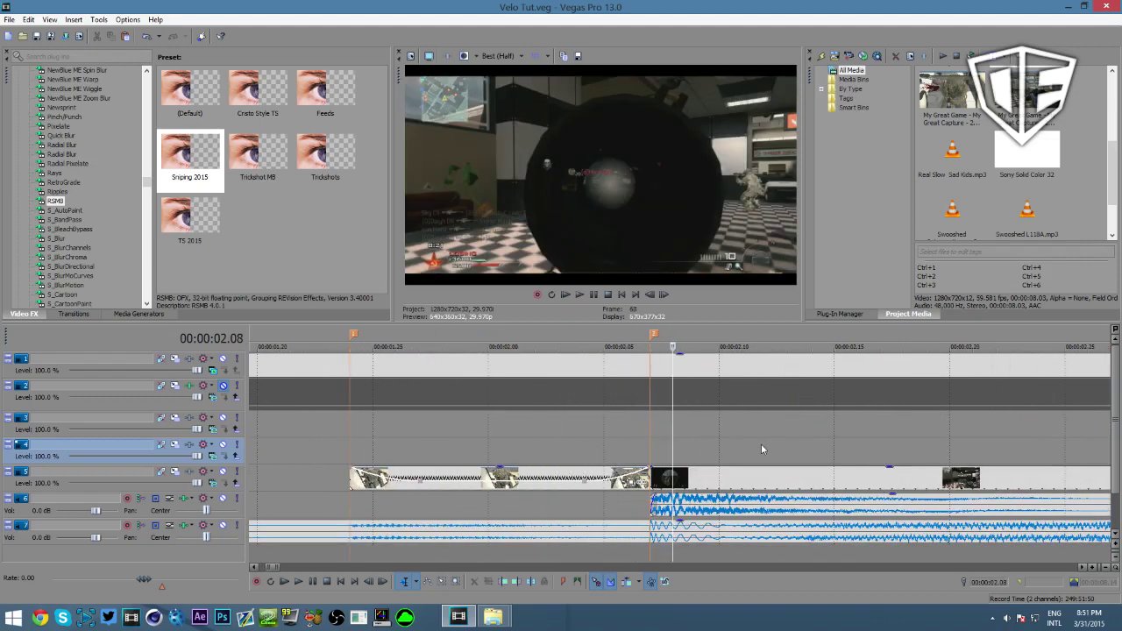
key("Right")
key("Right")
key("Right")
scroll(761, 467, "down", 4)
scroll(697, 491, "up", 2)
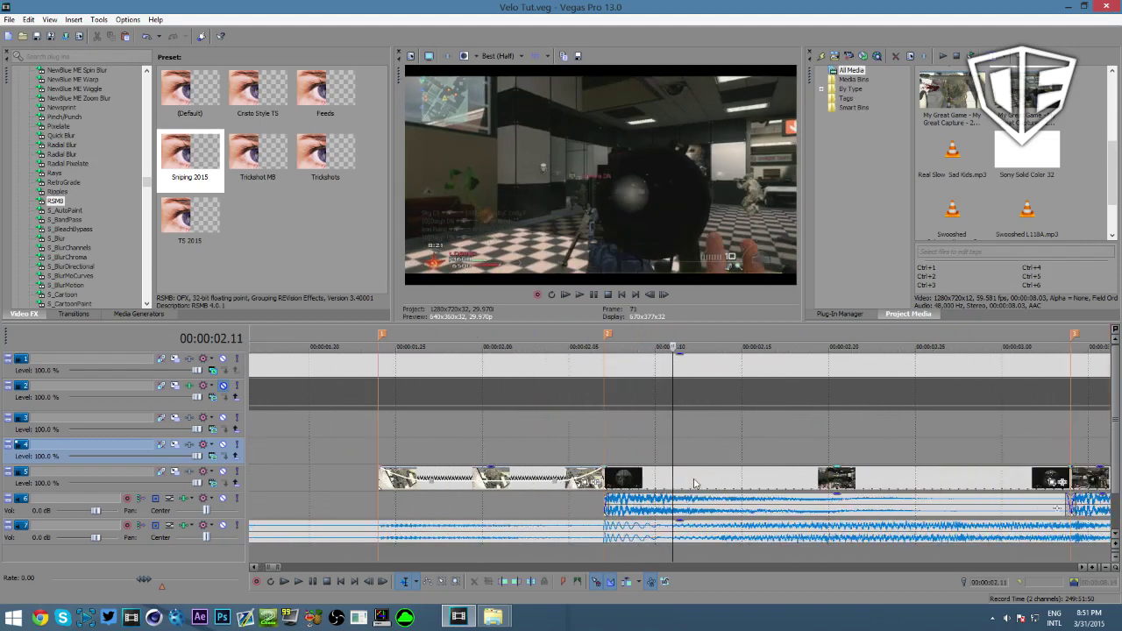
- Insert a velocity envelope on the second clip of track 5 and raise its line to 300%
right_click(694, 479)
mouse_move(832, 359)
left_click(886, 356)
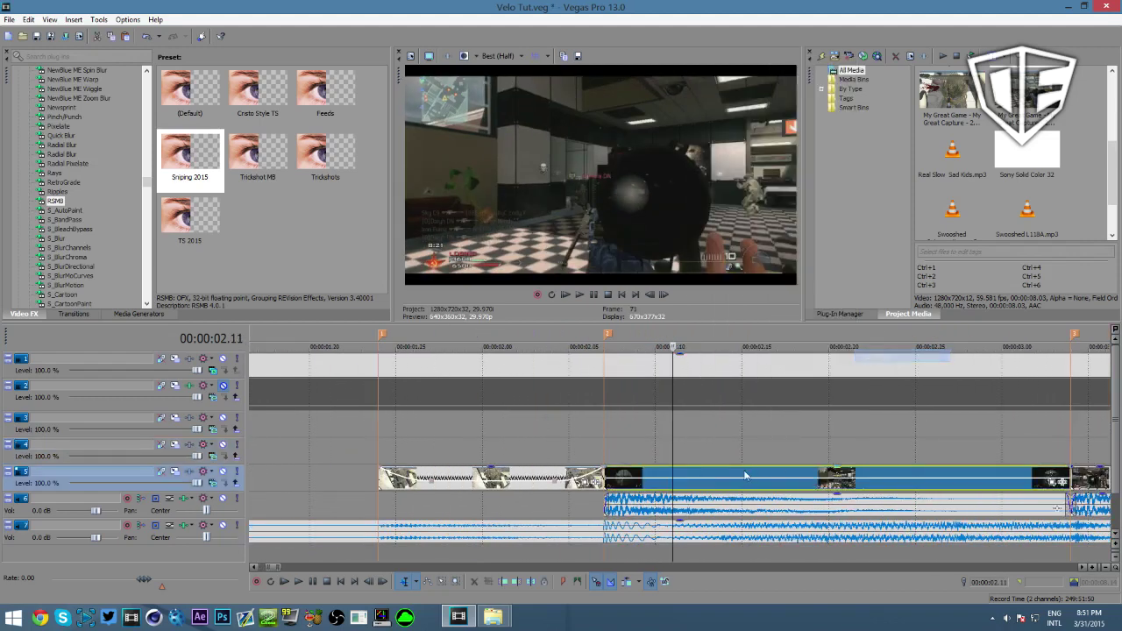
scroll(701, 479, "down", 2)
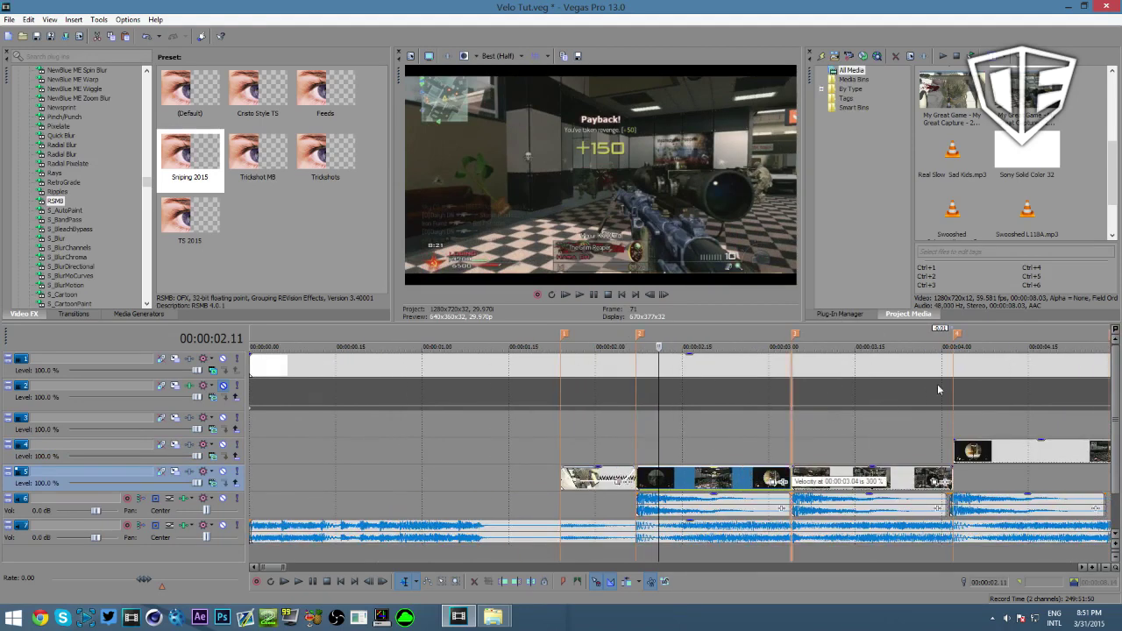
scroll(690, 483, "up", 2)
- Set a velocity point at 00:00:02.11 on the second clip to 50% forward and apply Fast Fade to the ramp before it
right_click(682, 473)
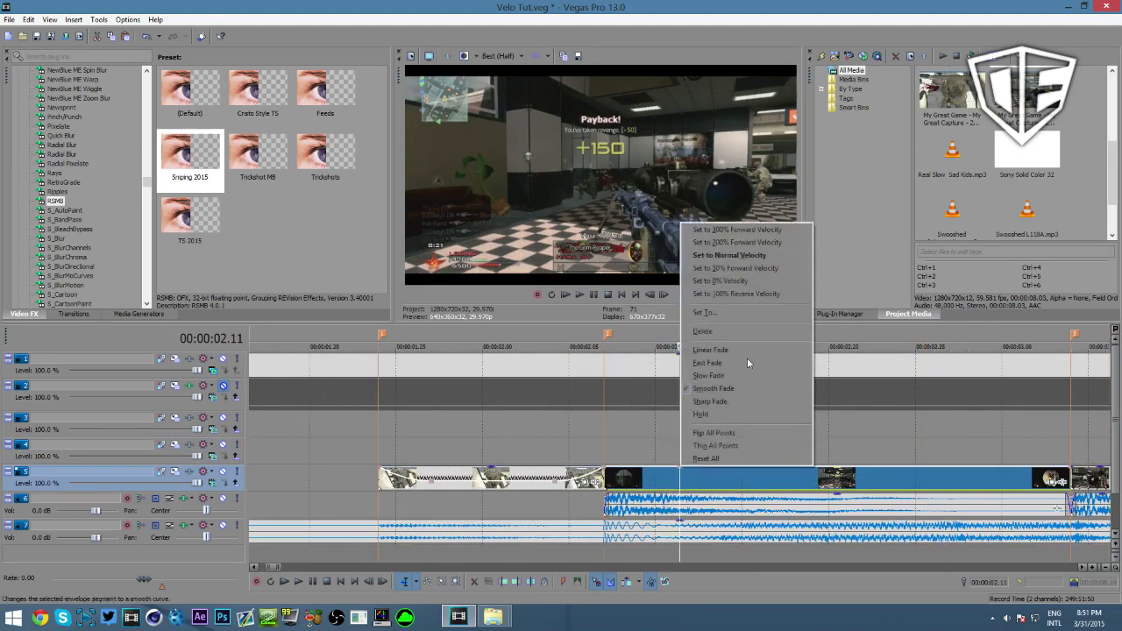
left_click(775, 270)
right_click(652, 477)
left_click(677, 371)
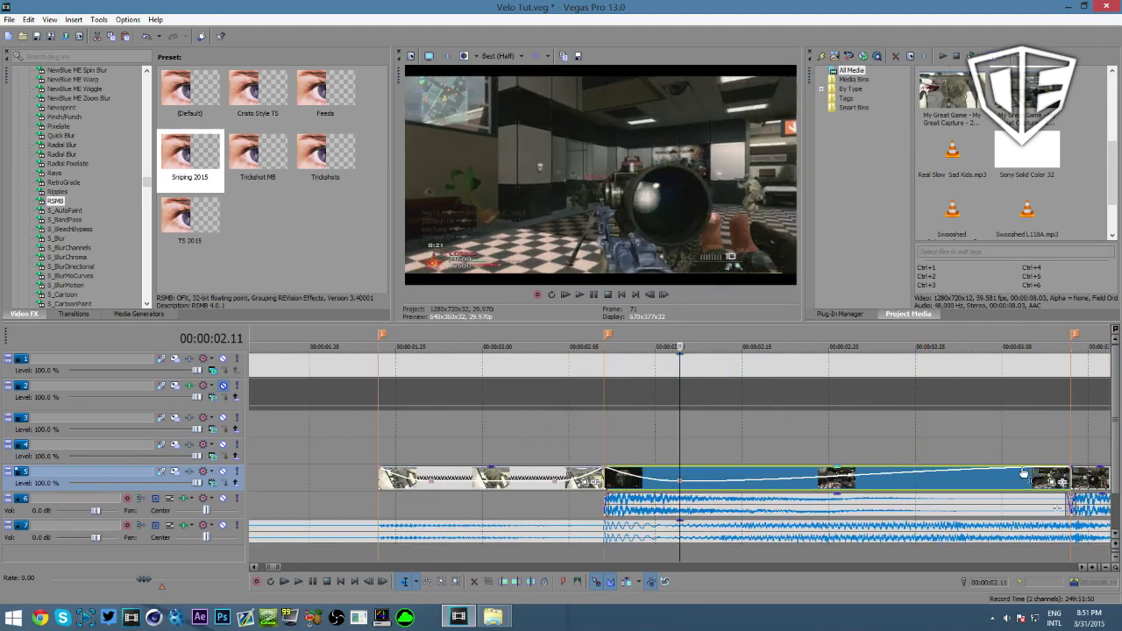
- Set a velocity point at 00:00:03.01 on the second clip to 50% forward and apply Slow Fade to the ramp after it
right_click(1015, 471)
left_click(1057, 266)
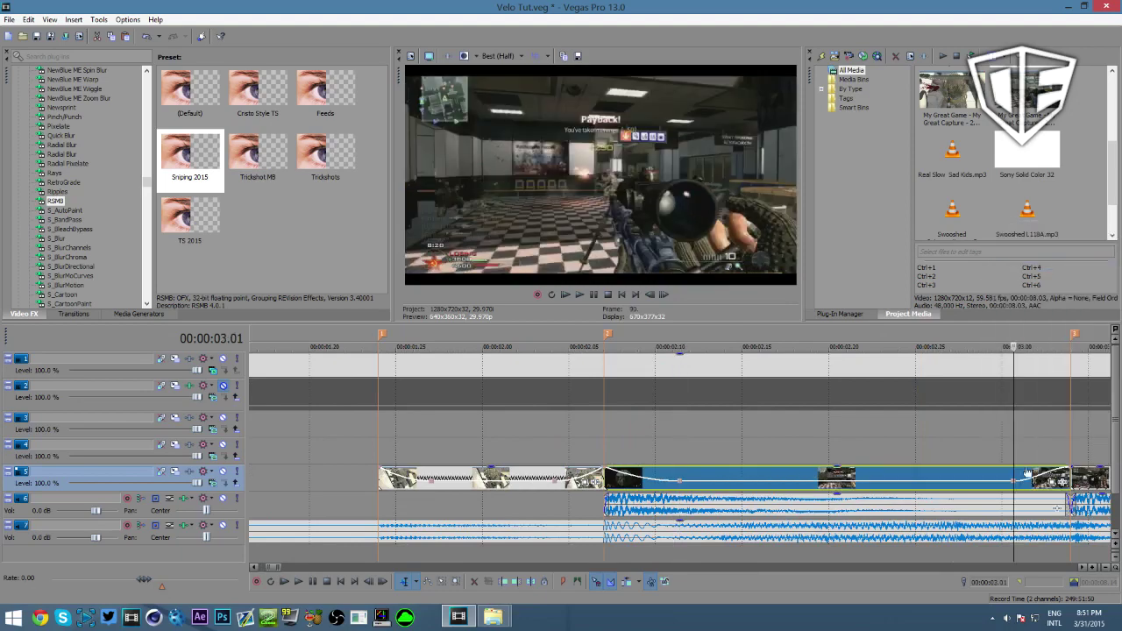
right_click(1031, 482)
left_click(1068, 391)
- Save the project and play back the section from 00:00:02.00 to 00:00:03.09 to check the velocity changes
scroll(1034, 439, "down", 4)
key("ctrl+s")
left_click_drag(511, 446, 678, 445)
scroll(677, 439, "up", 4)
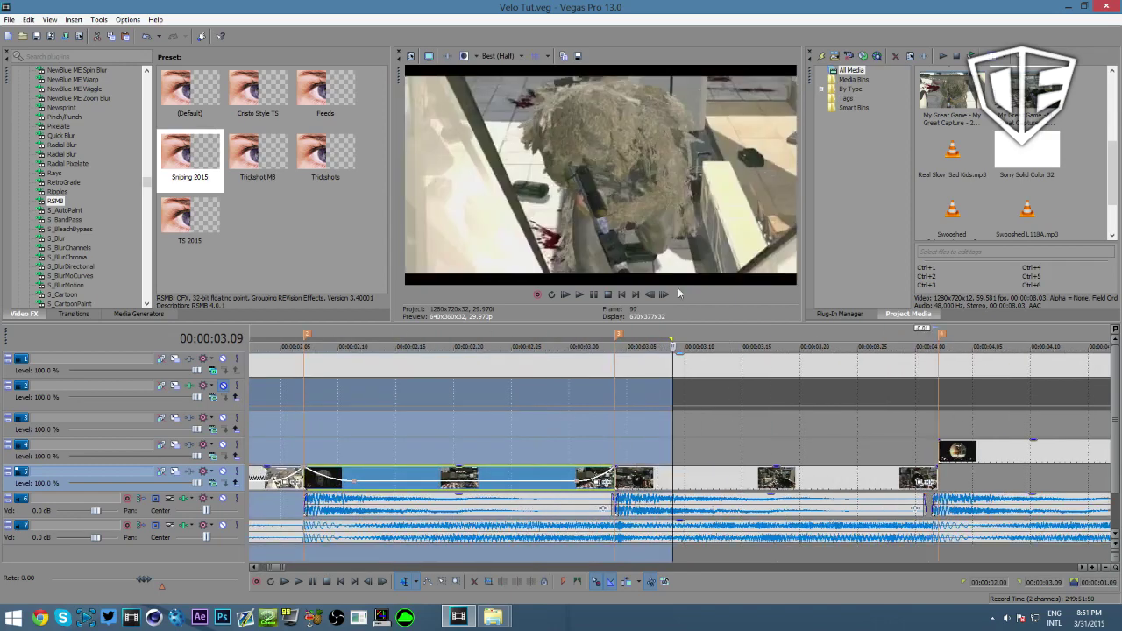
key("space")
left_click(593, 295)
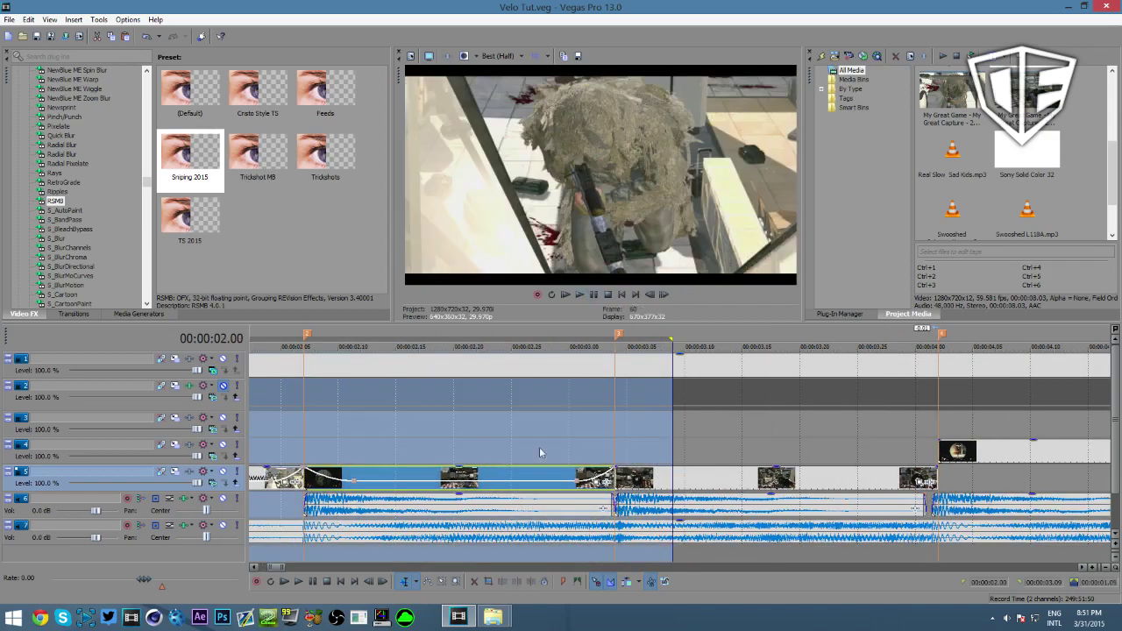
key("space")
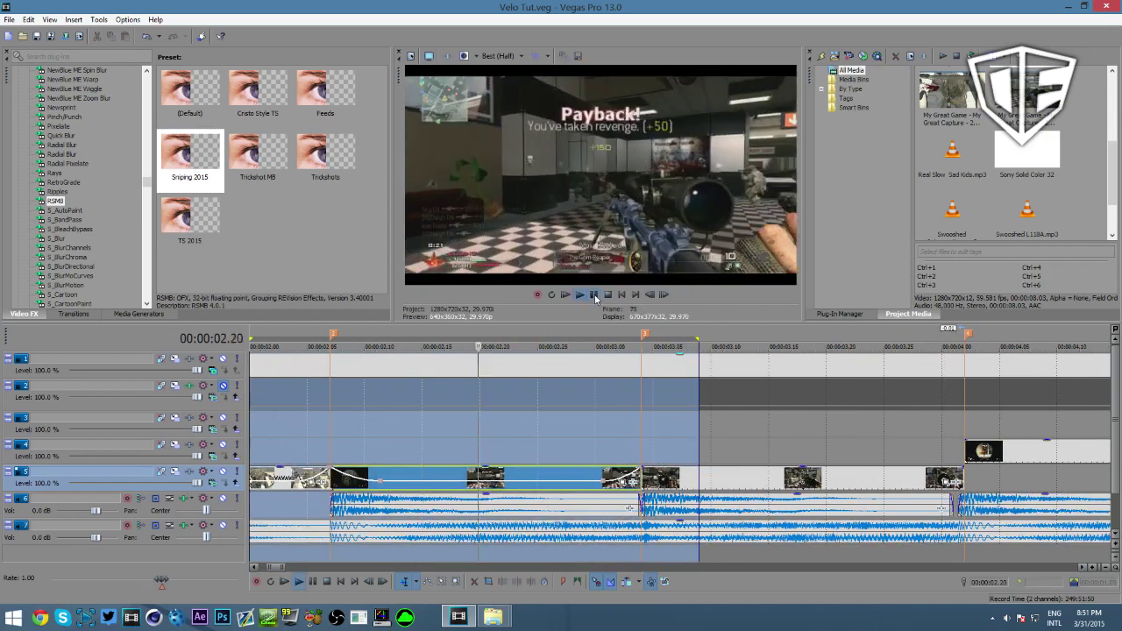
left_click(594, 296)
- Step through the frames after marker 2 and change the second clip's opening velocity ramp to Slow Fade
left_click(326, 422)
scroll(510, 420, "up", 3)
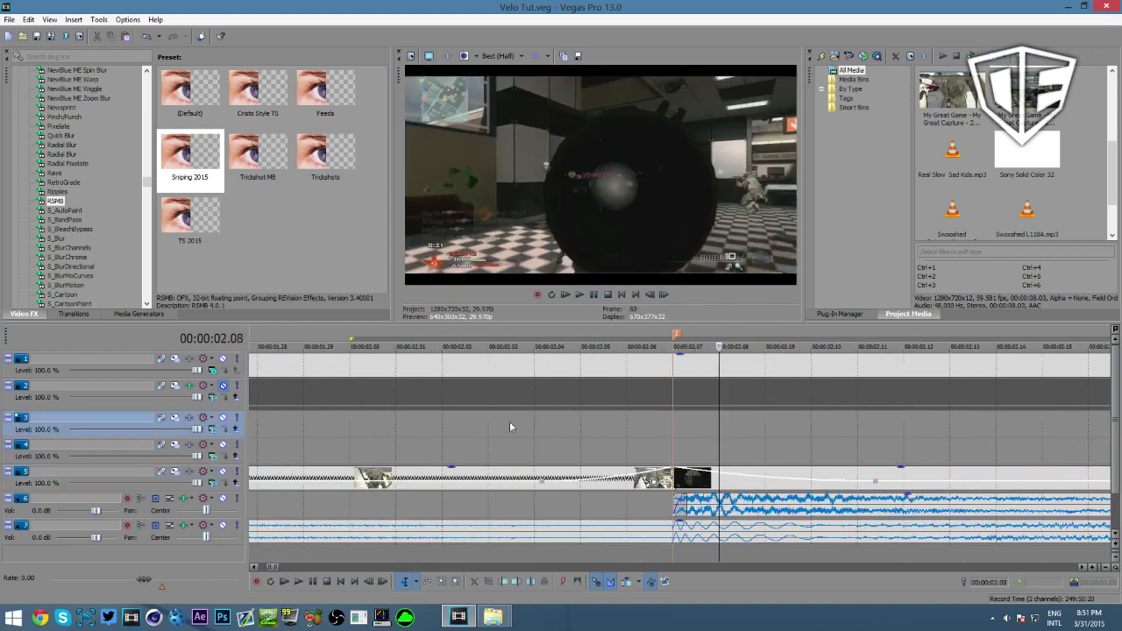
scroll(688, 471, "down", 3)
key("Right")
key("Right")
key("Right")
key("Right")
key("Right")
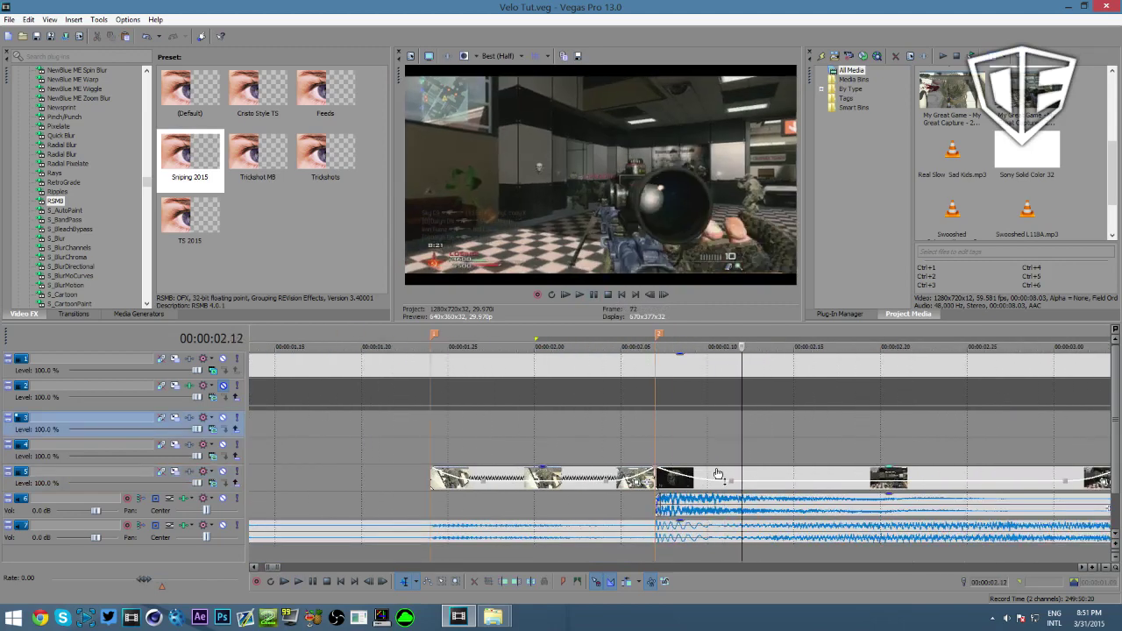
left_click(728, 389)
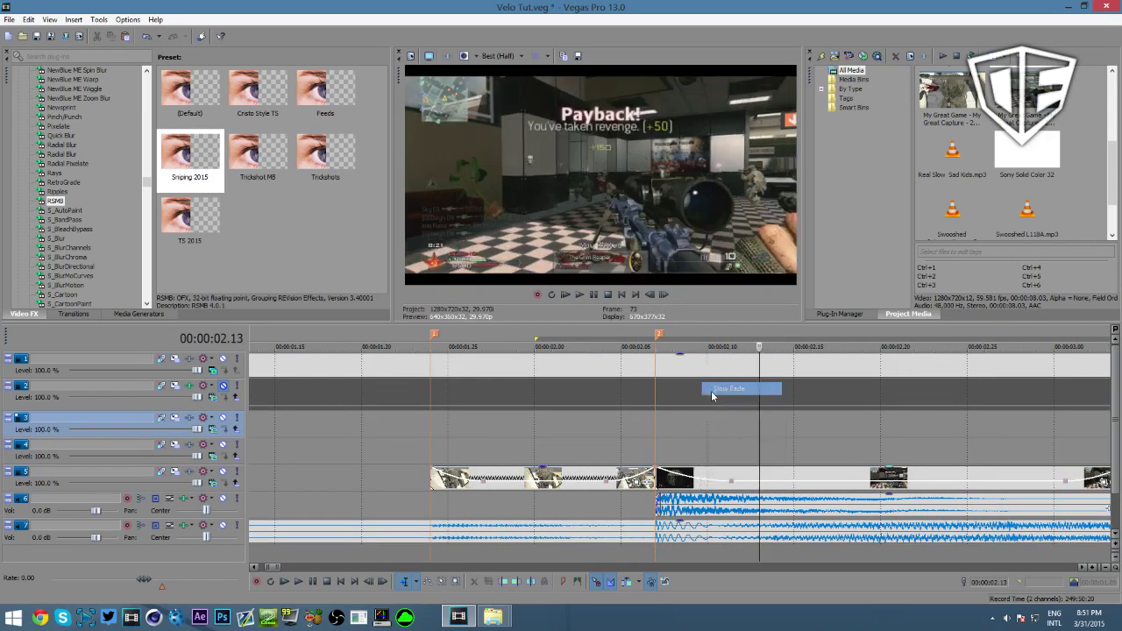
- Change the second clip's opening velocity ramp to Fast Fade for comparison
scroll(709, 438, "down", 2)
left_click(605, 431)
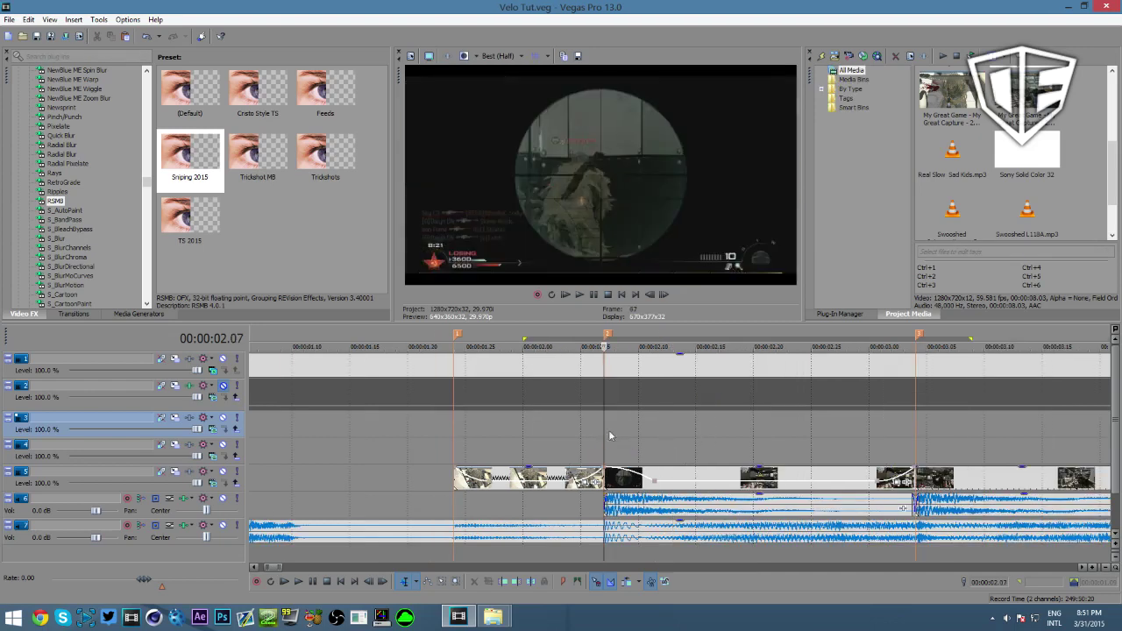
scroll(711, 442, "up", 2)
right_click(669, 480)
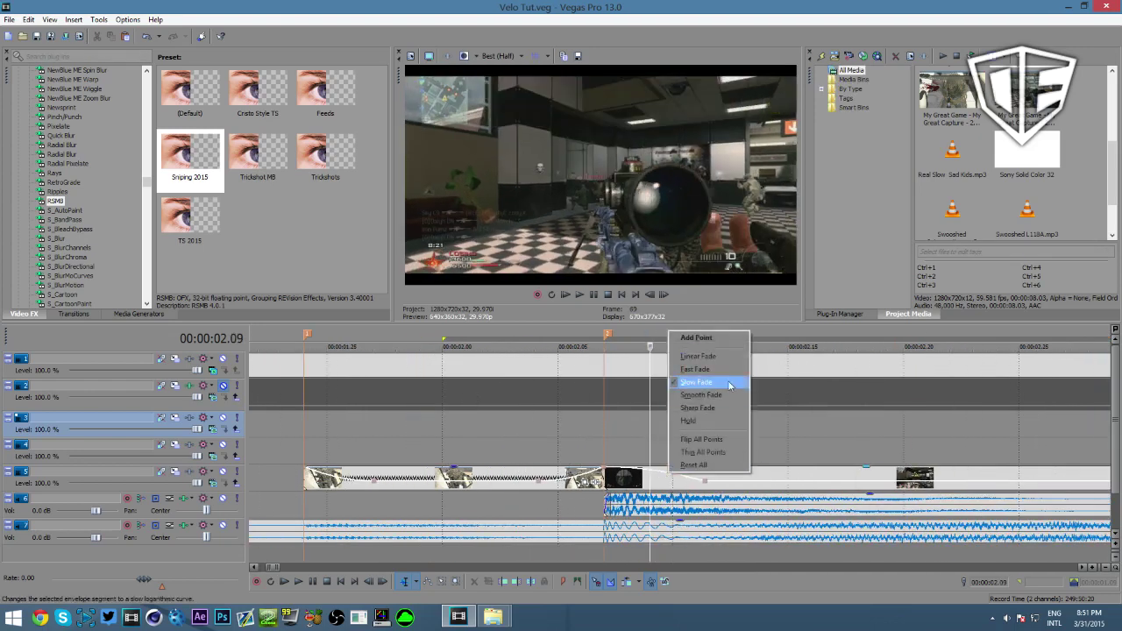
left_click(701, 376)
- Switch the second clip's opening velocity ramp to Slow Fade for comparison and return it to Fast Fade
right_click(653, 483)
left_click(647, 483)
right_click(645, 474)
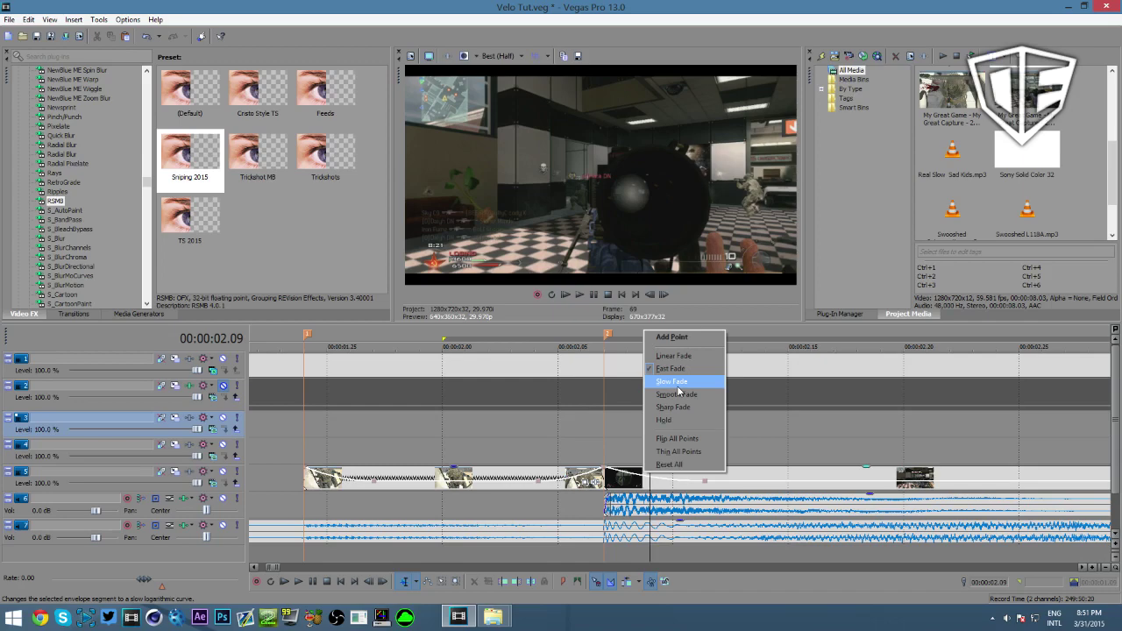
left_click(678, 382)
right_click(656, 474)
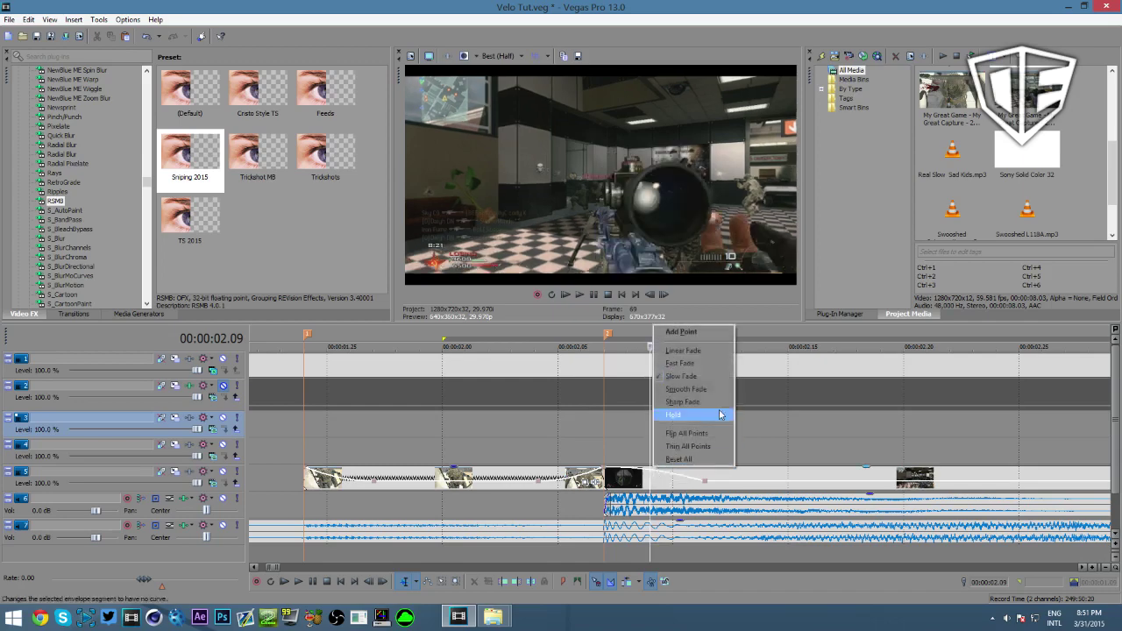
left_click(702, 365)
- Try Fast Fade on the second clip's closing velocity ramp before marker 3 and return it to Slow Fade
scroll(733, 443, "down", 3)
left_click(864, 453)
scroll(823, 474, "up", 4)
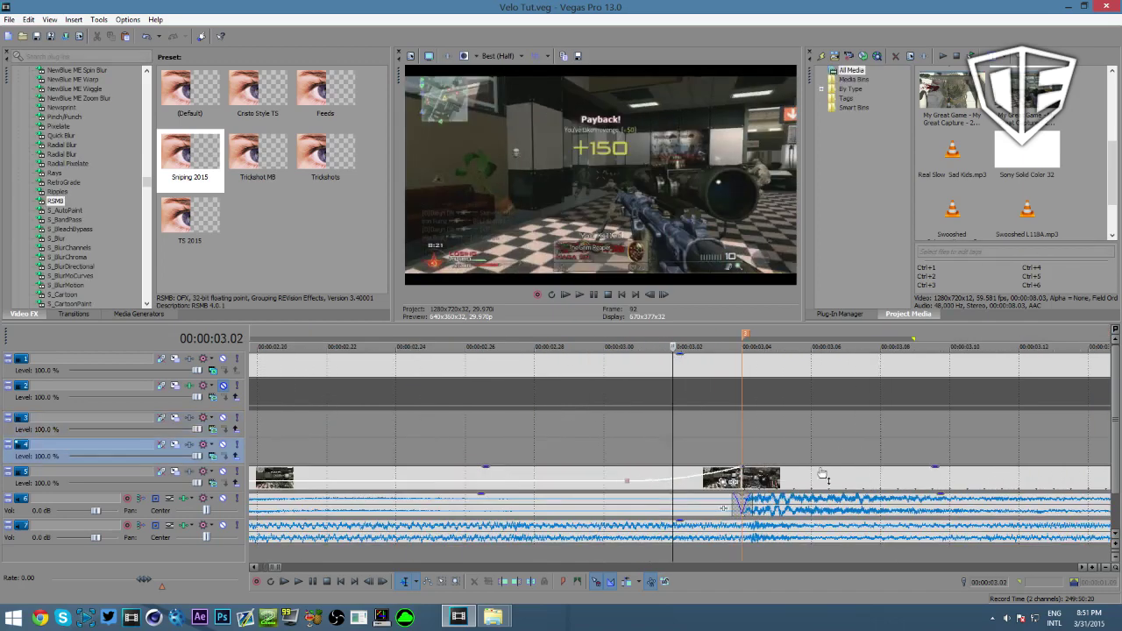
right_click(677, 485)
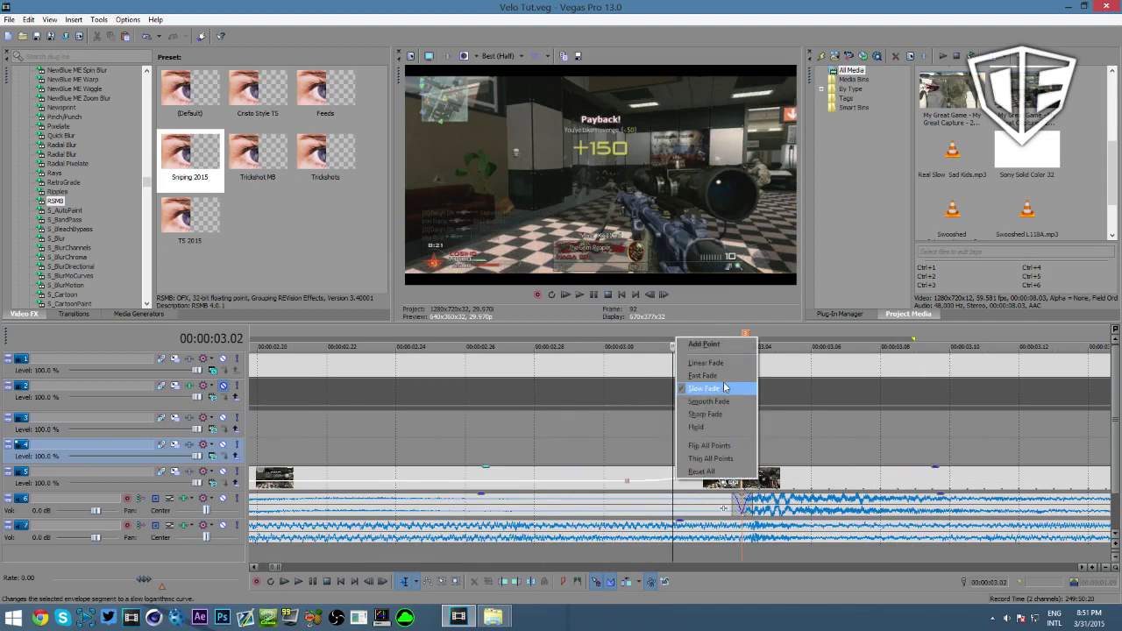
left_click(701, 371)
right_click(670, 485)
left_click(701, 386)
- Step back and forth through the frames around marker 3 to examine the cut between the second and third clips
scroll(724, 457, "down", 3)
scroll(719, 456, "up", 3)
scroll(719, 456, "down", 4)
scroll(735, 439, "up", 3)
key("Right")
key("Right")
key("Left")
scroll(765, 448, "up", 1)
key("Left")
key("Right")
key("Left")
key("Right")
scroll(720, 446, "down", 4)
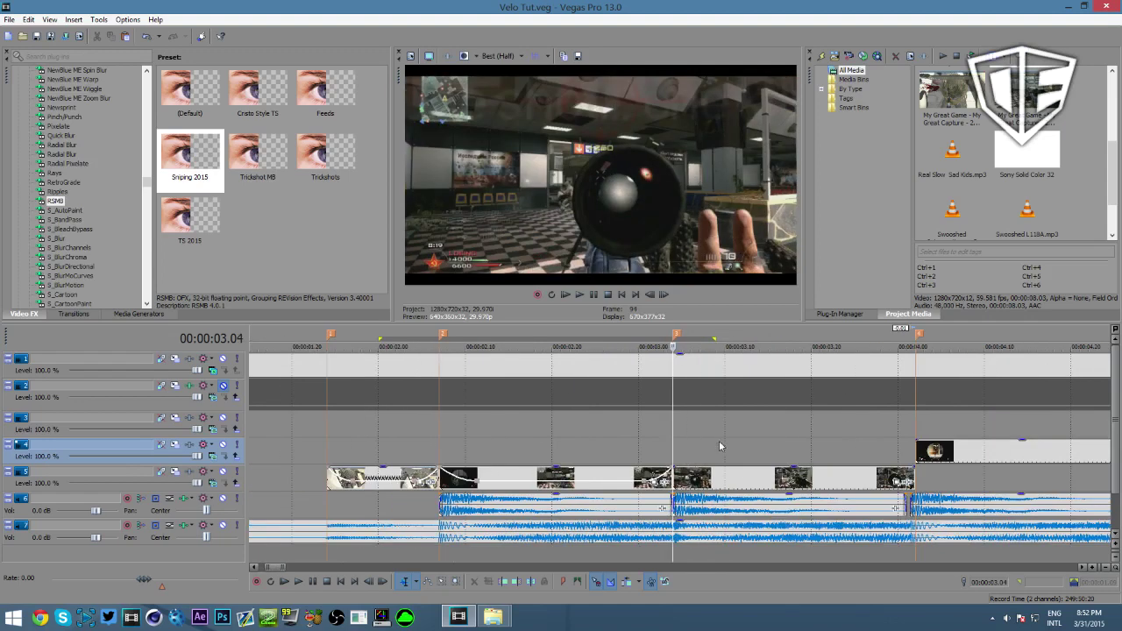
- Place the second clip's closing velocity point at 00:00:02.29, set it to 50% forward and check the frames up to 00:00:03.03
right_click(630, 482)
left_click(709, 296)
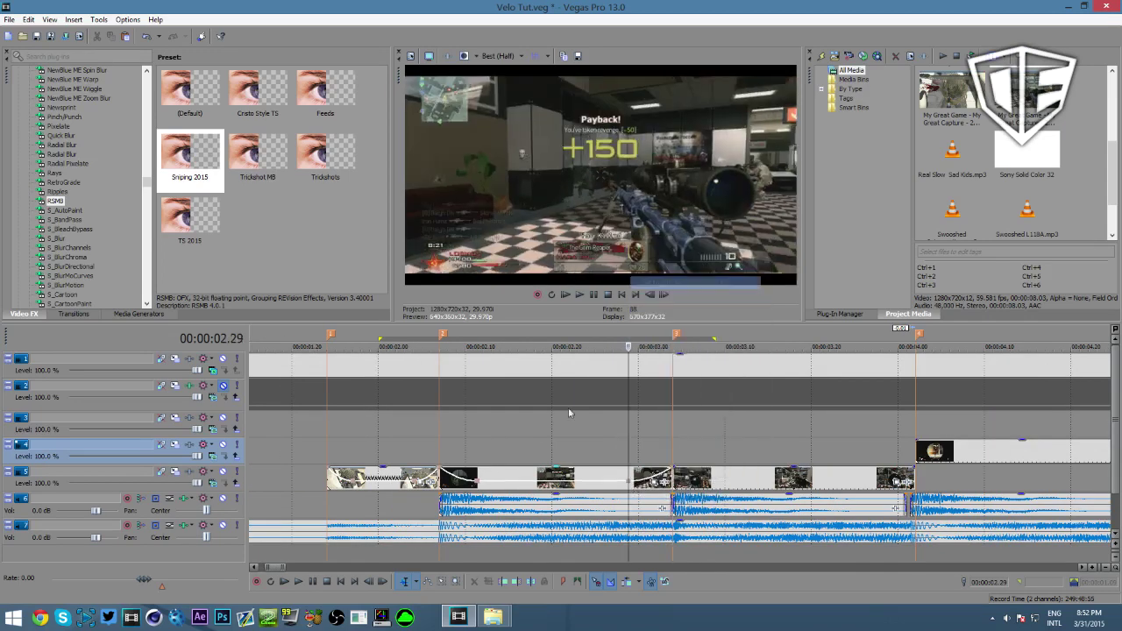
scroll(789, 412, "up", 4)
key("Right")
key("Right")
key("Right")
key("Right")
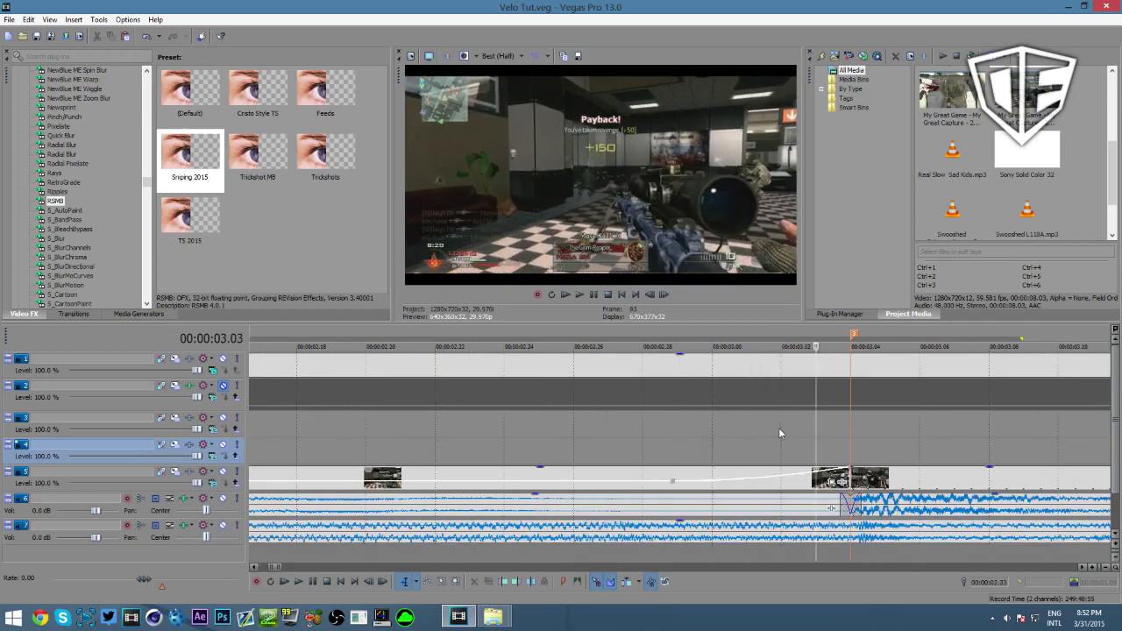
- Try a playback rate of 1.1 in the second clip's event properties
scroll(772, 439, "down", 2)
scroll(759, 450, "down", 2)
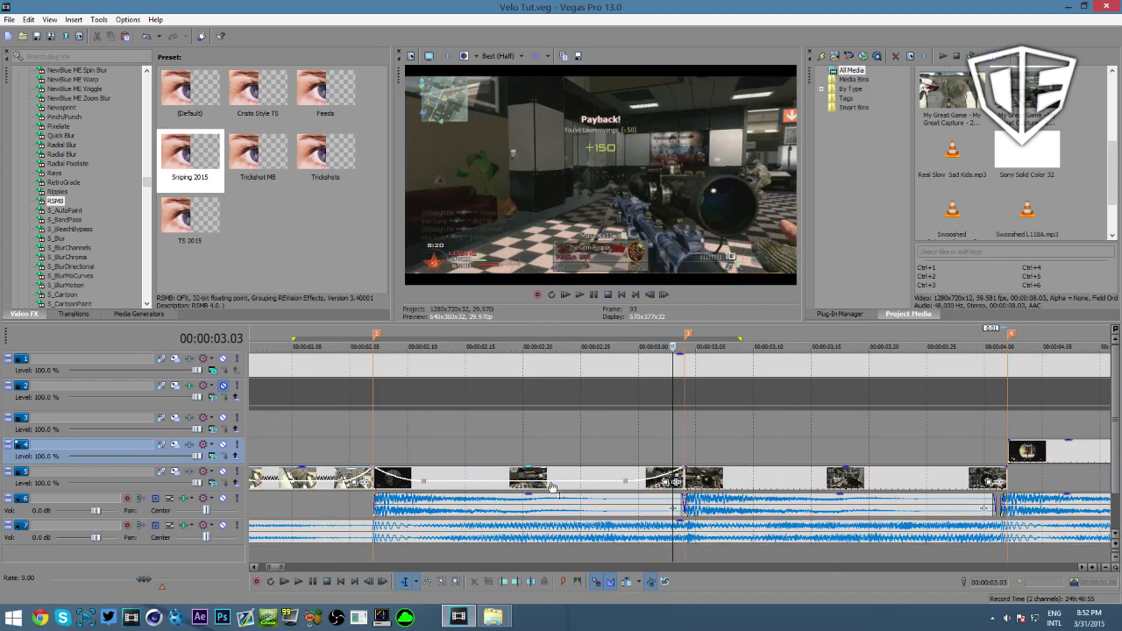
right_click(601, 482)
left_click(649, 465)
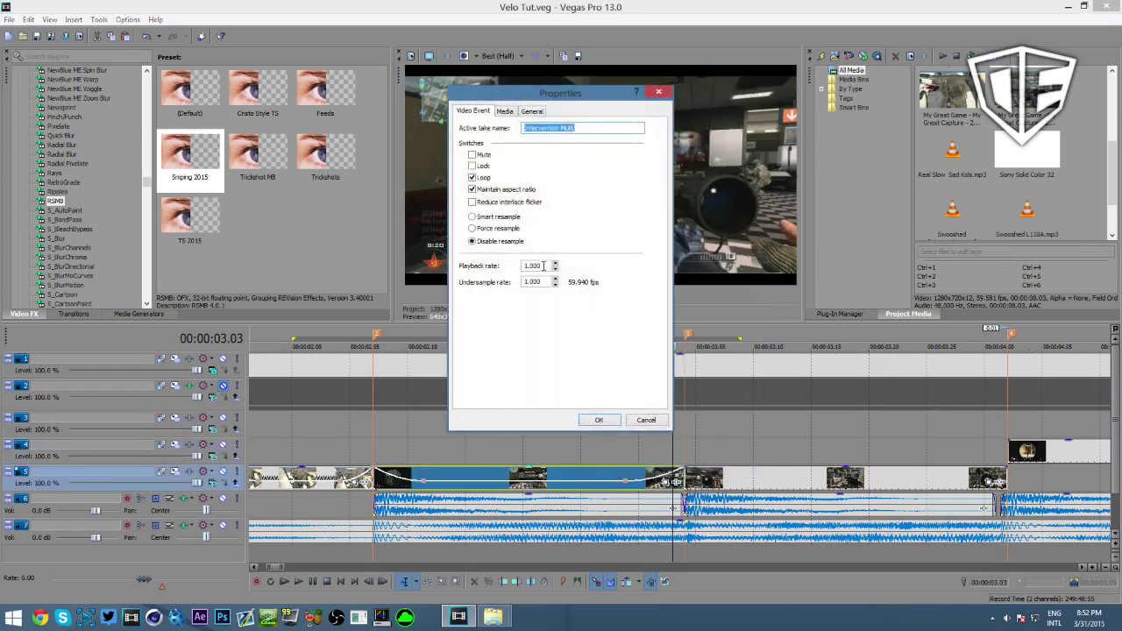
type("1.1")
key("Return")
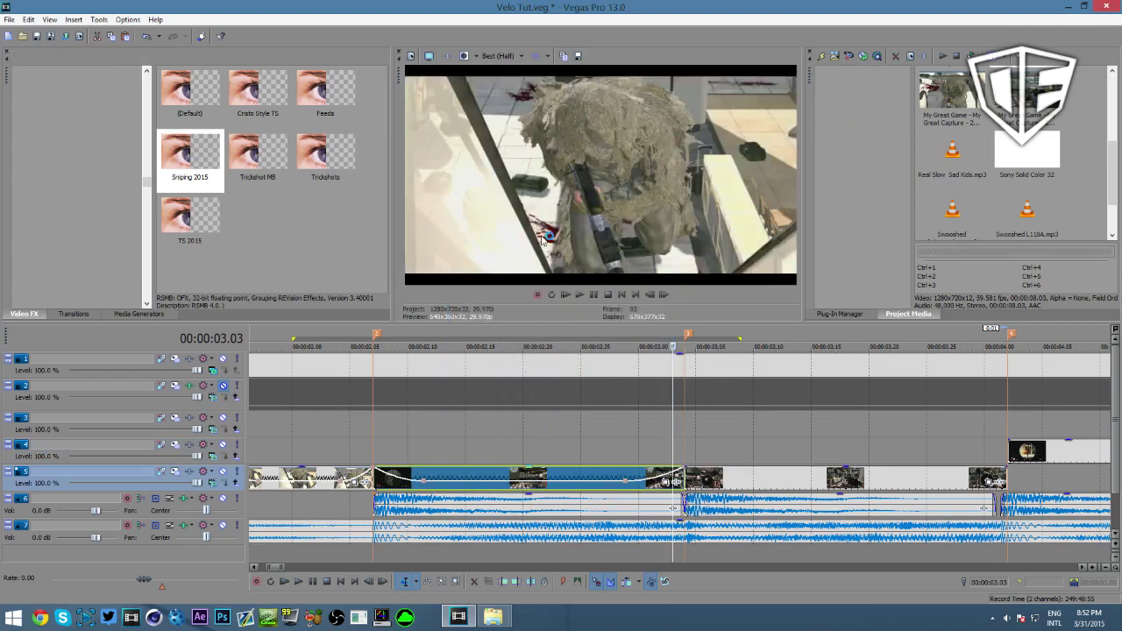
- Set the second clip's playback rate to 1.2 in its event properties
right_click(624, 478)
left_click(666, 465)
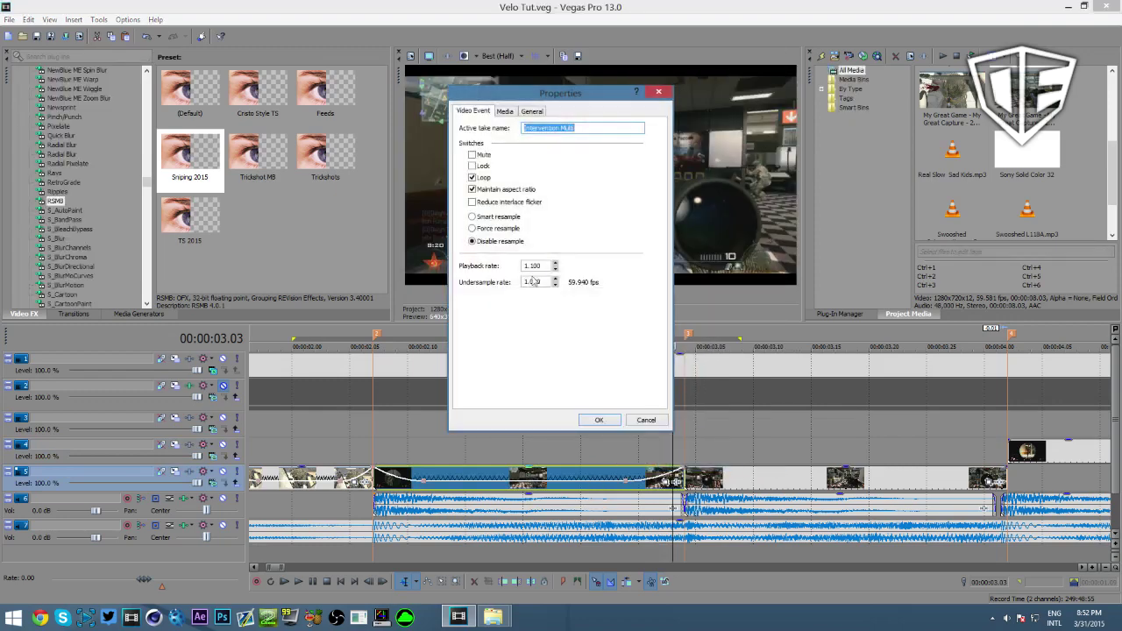
type("1")
key("Return")
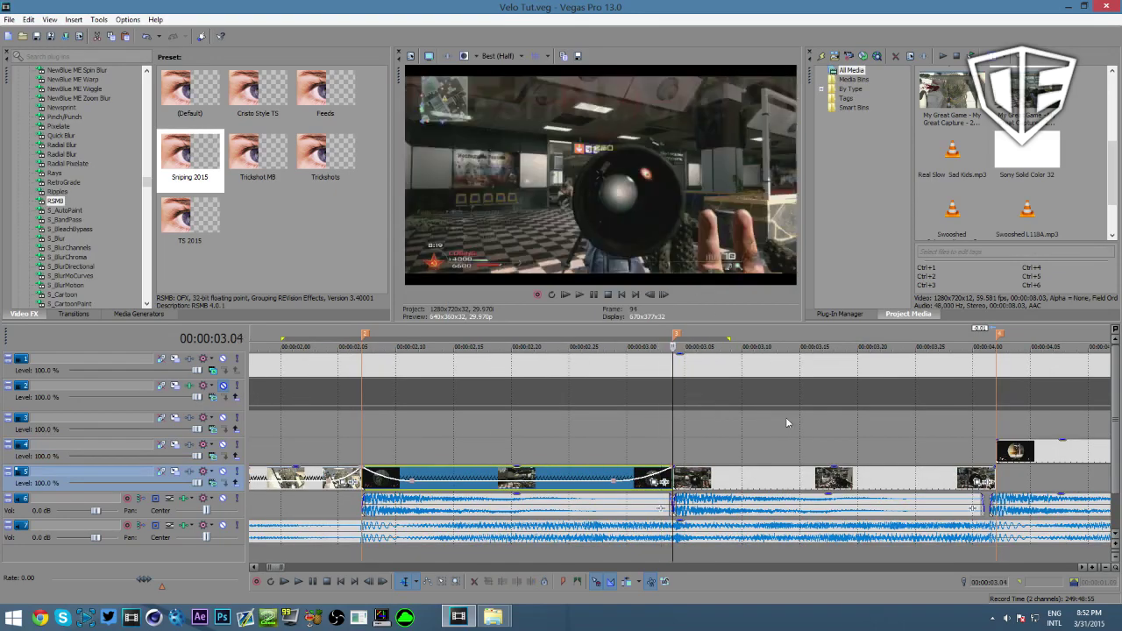
scroll(793, 447, "down", 3)
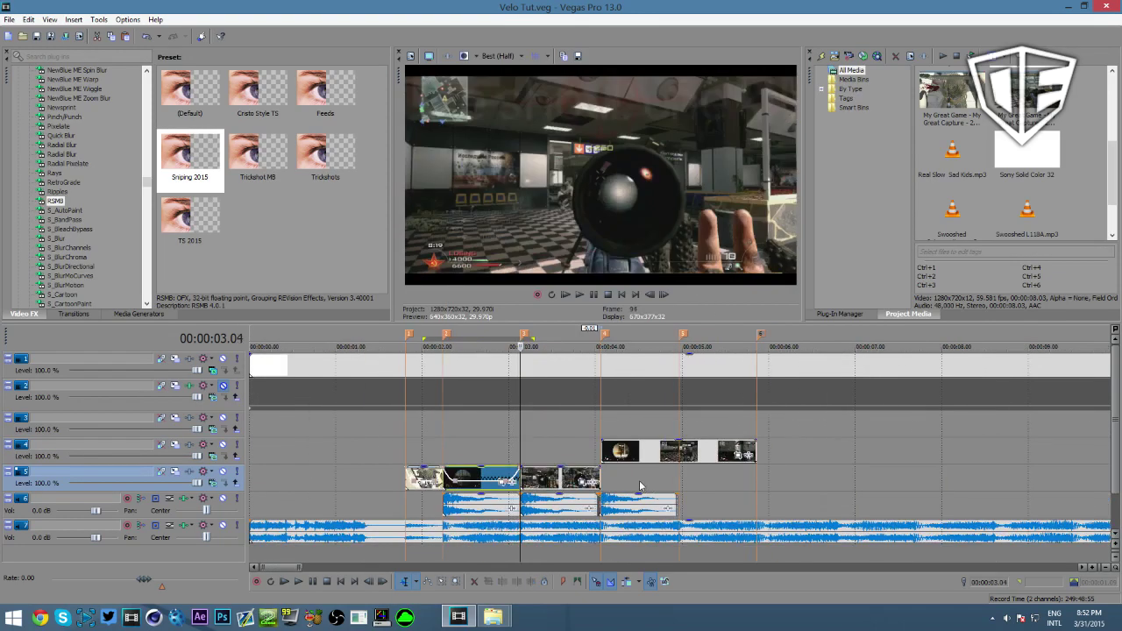
scroll(792, 448, "up", 3)
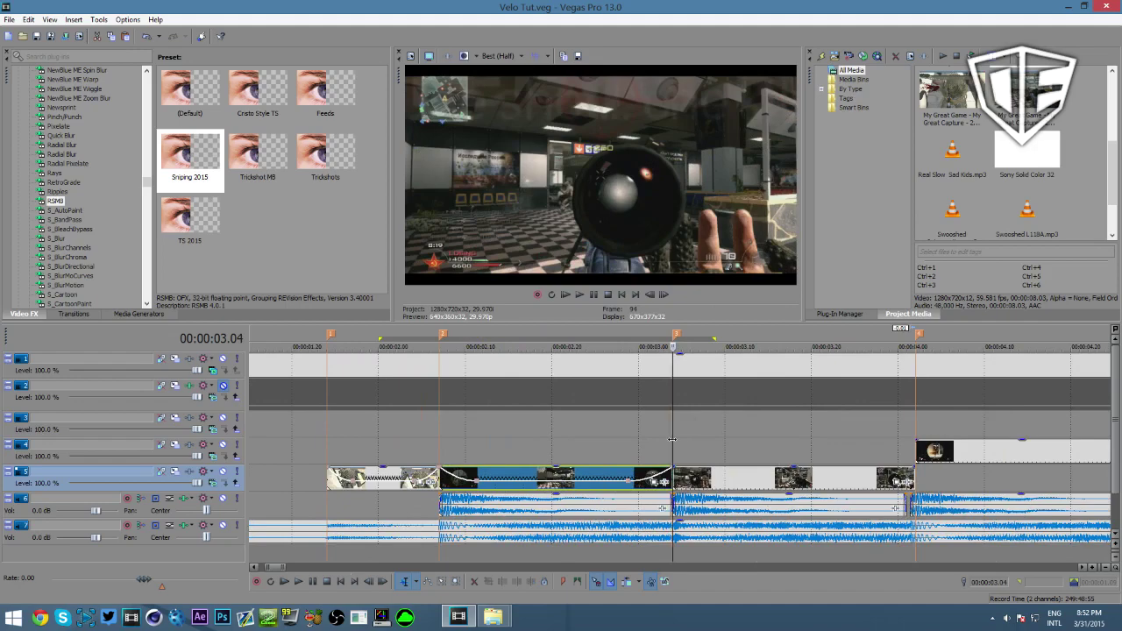
- Copy the second clip and paste its event attributes onto the third clip
key("space")
right_click(572, 478)
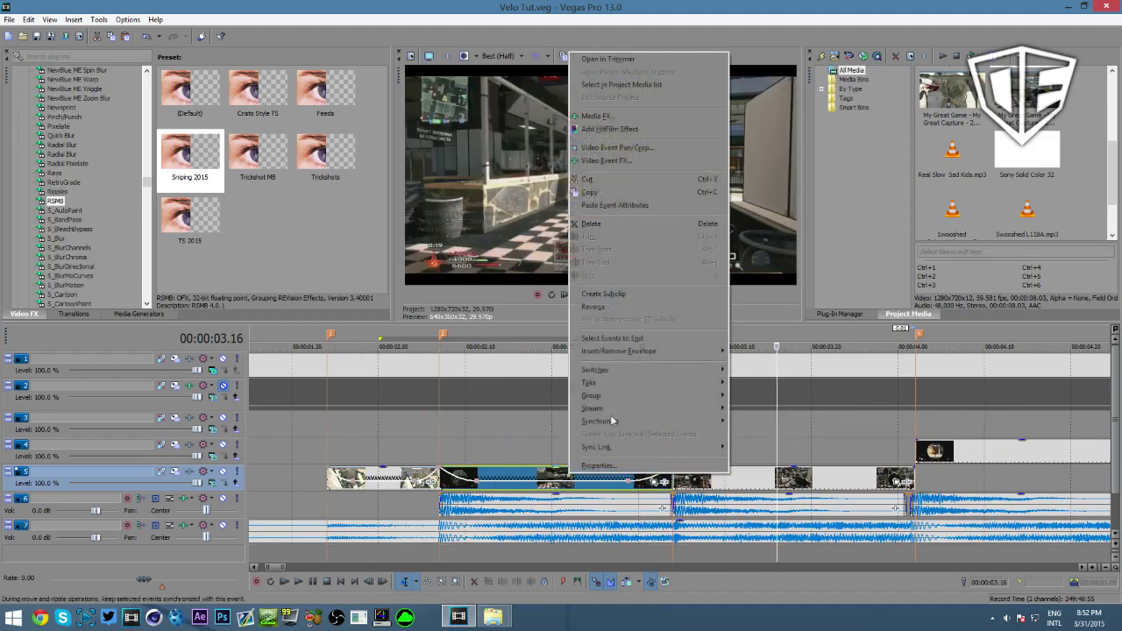
left_click(631, 195)
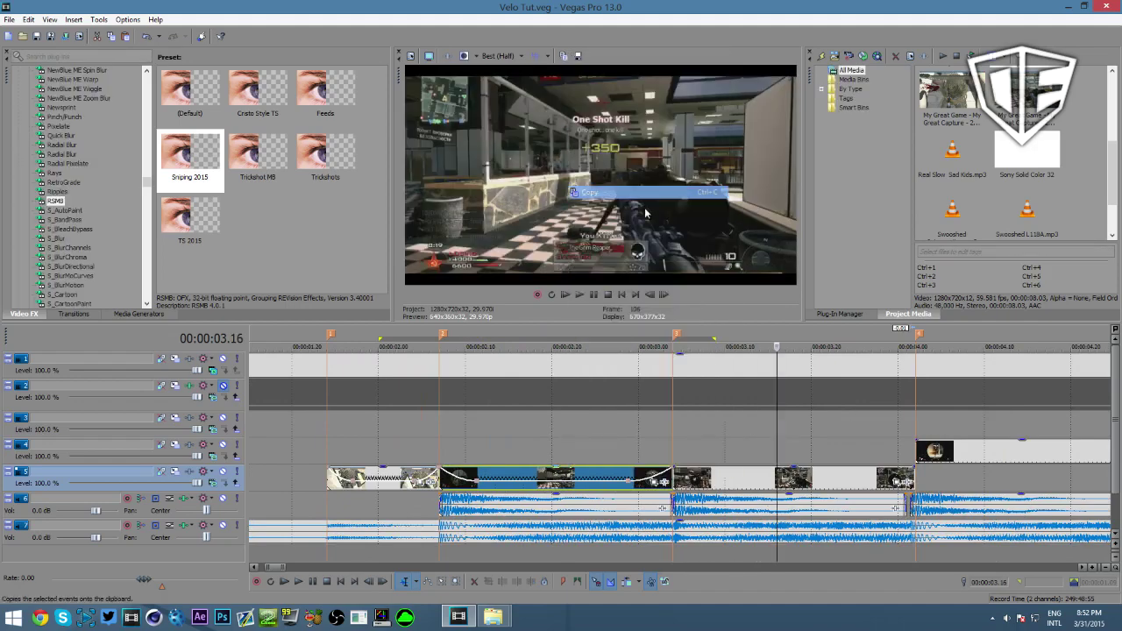
right_click(792, 481)
left_click(855, 201)
right_click(905, 478)
left_click(916, 472)
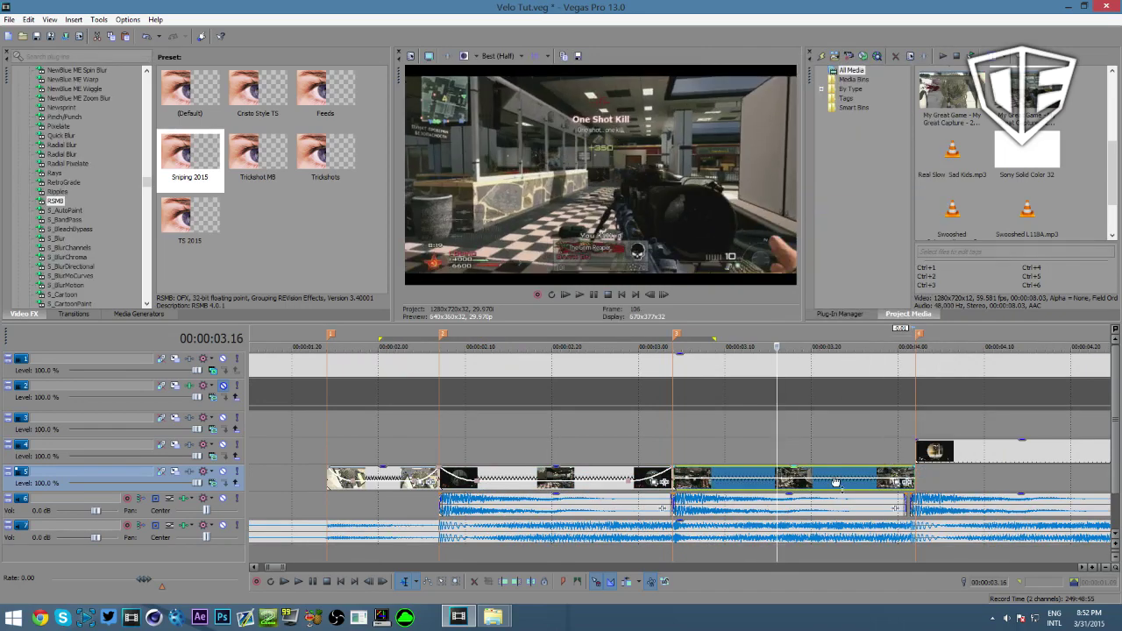
- Reset the third clip's playback rate to normal speed and move its last velocity point to the end of the clip
right_click(780, 480)
left_click(876, 466)
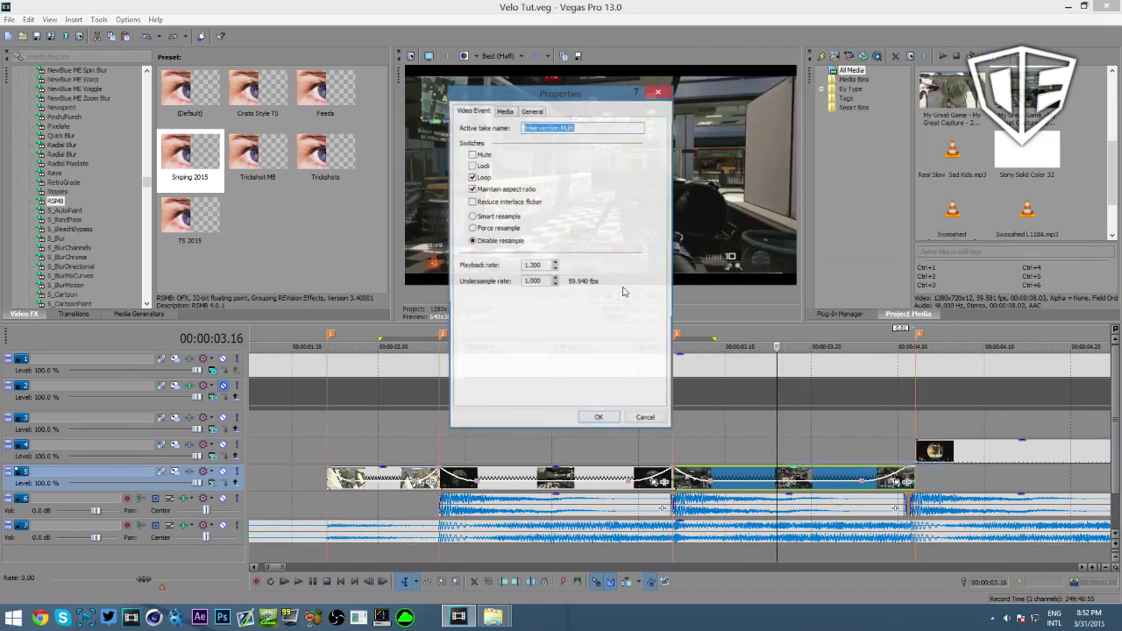
key("Return")
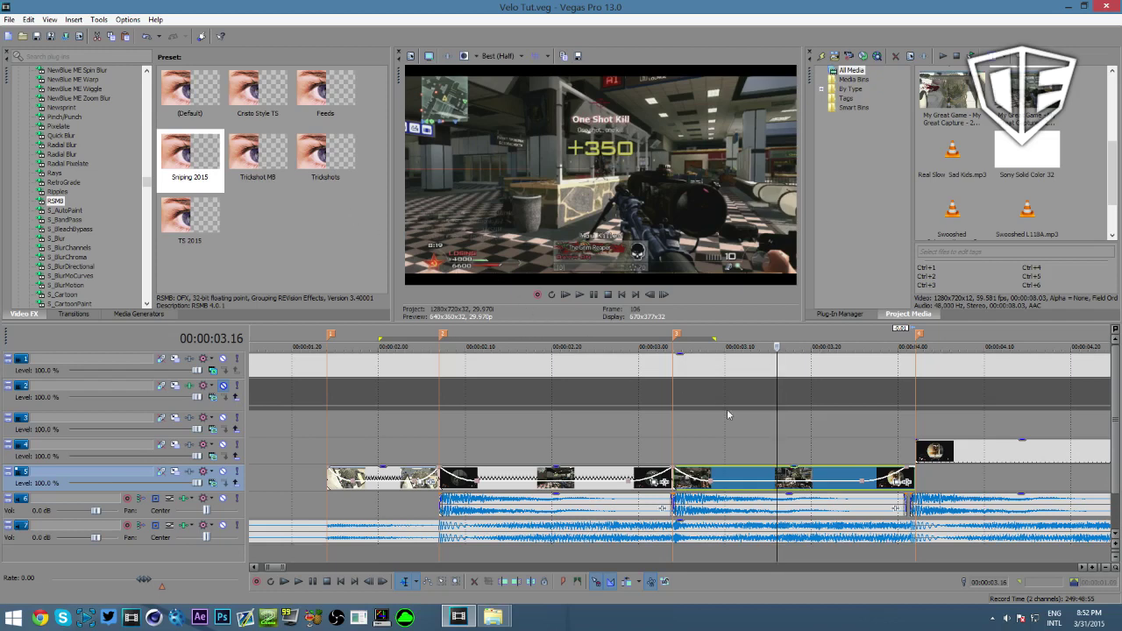
left_click_drag(906, 471, 915, 469)
- Step through the frames just before marker 4 to check the third clip's ending, and save the project
left_click(877, 445)
scroll(876, 447, "up", 3)
key("Right")
key("Right")
key("Right")
key("Right")
key("Right")
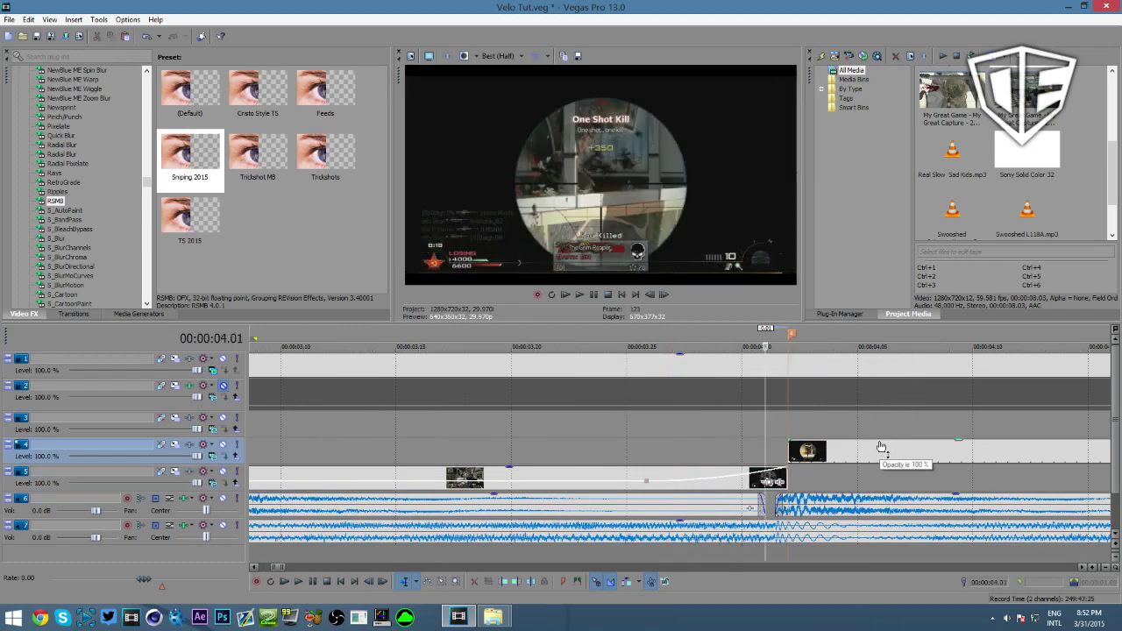
key("Left")
key("Left")
scroll(765, 465, "down", 3)
scroll(729, 480, "up", 2)
key("ctrl+s")
scroll(677, 481, "down", 1)
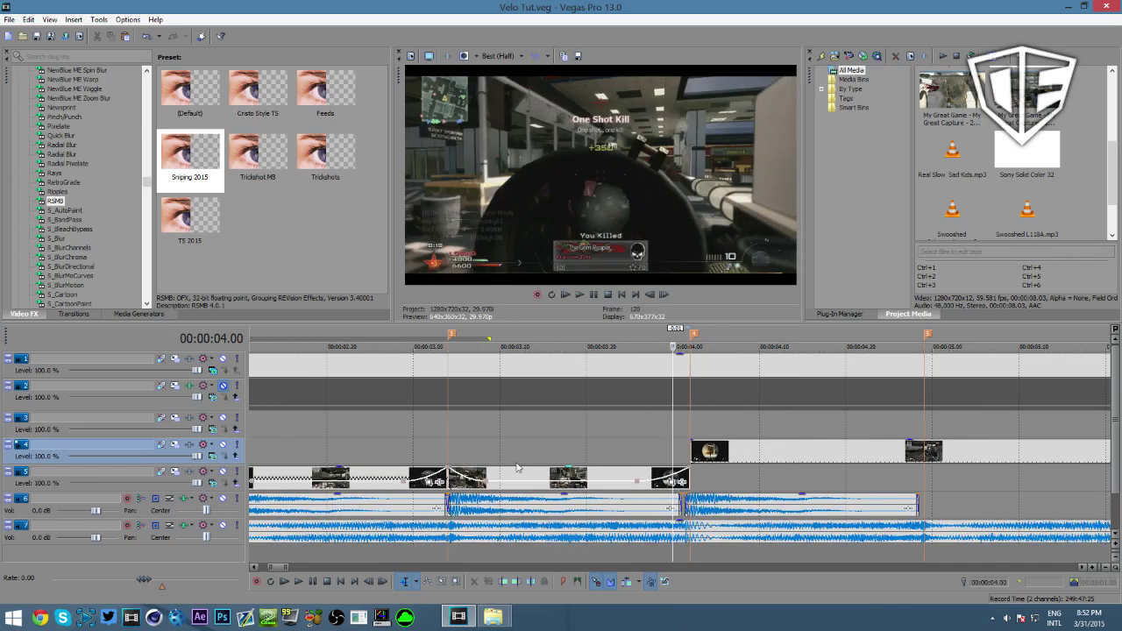
- Set the third clip's opening velocity point to 50% forward and save the project
right_click(474, 481)
left_click(545, 282)
key("ctrl+s")
- Move the third clip's closing velocity point to about 00:00:03.27, set it to 50% forward and save the project
left_click(656, 483)
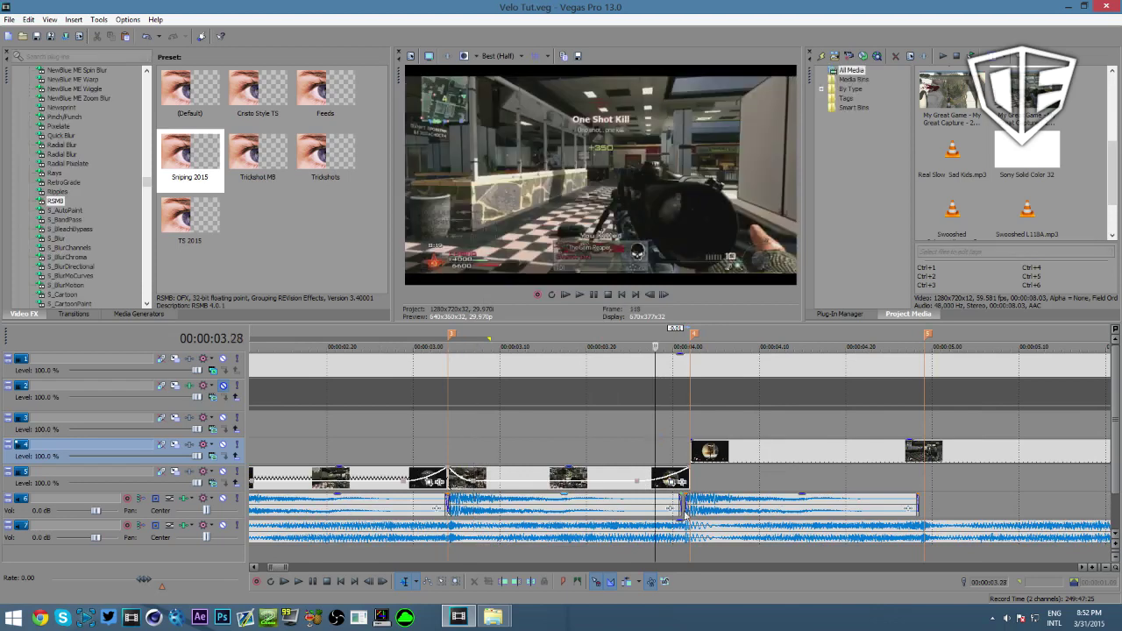
scroll(657, 487, "up", 1)
left_click(662, 488)
right_click(663, 488)
left_click(733, 280)
key("ctrl+s")
- Step through the frames up to marker 4 to check the third clip's closing velocity ramp
scroll(792, 401, "up", 1)
key("Right")
key("Right")
key("Right")
key("Right")
key("Right")
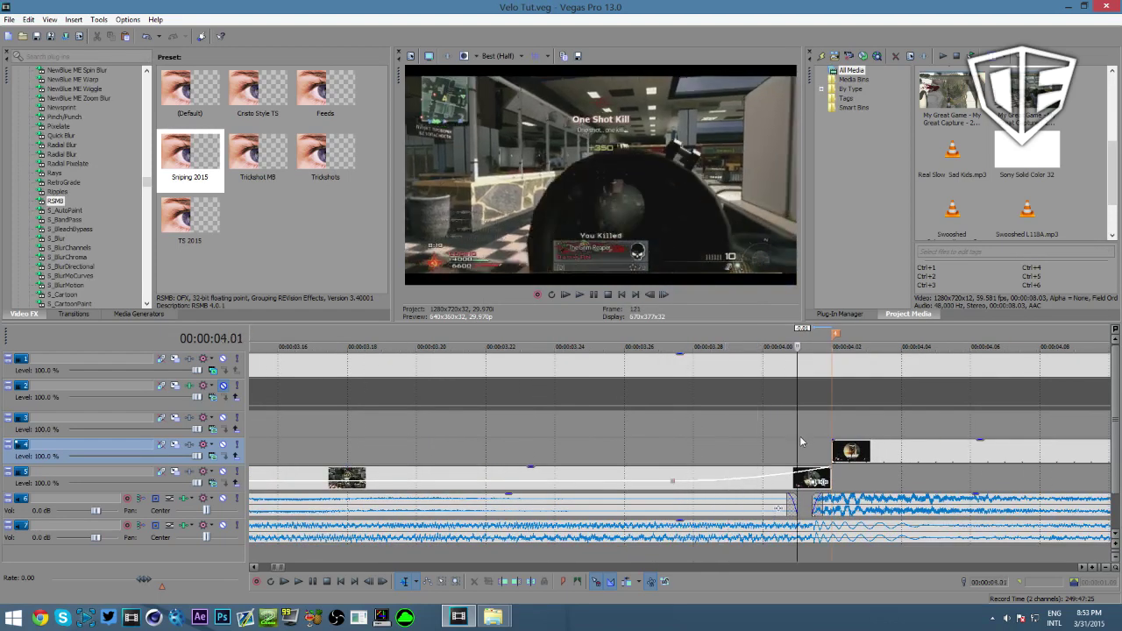
scroll(803, 439, "down", 4)
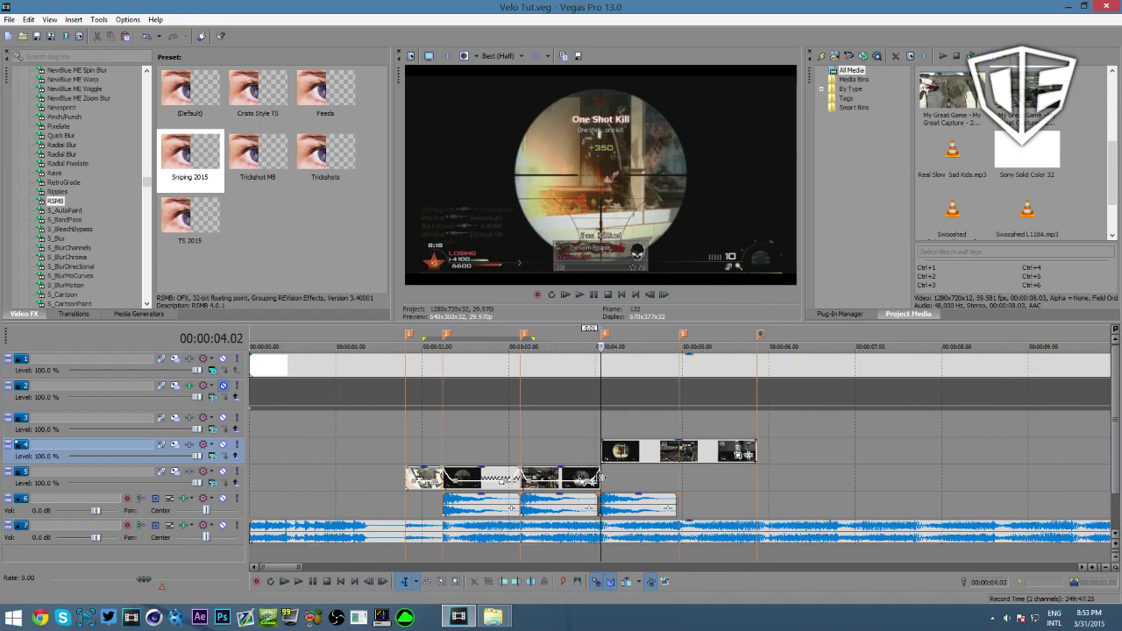
- Scrub between 00:00:03.09 and 00:00:03.20 to examine the slow middle section of the third clip
left_click(535, 431)
scroll(535, 430, "up", 8)
scroll(673, 440, "down", 1)
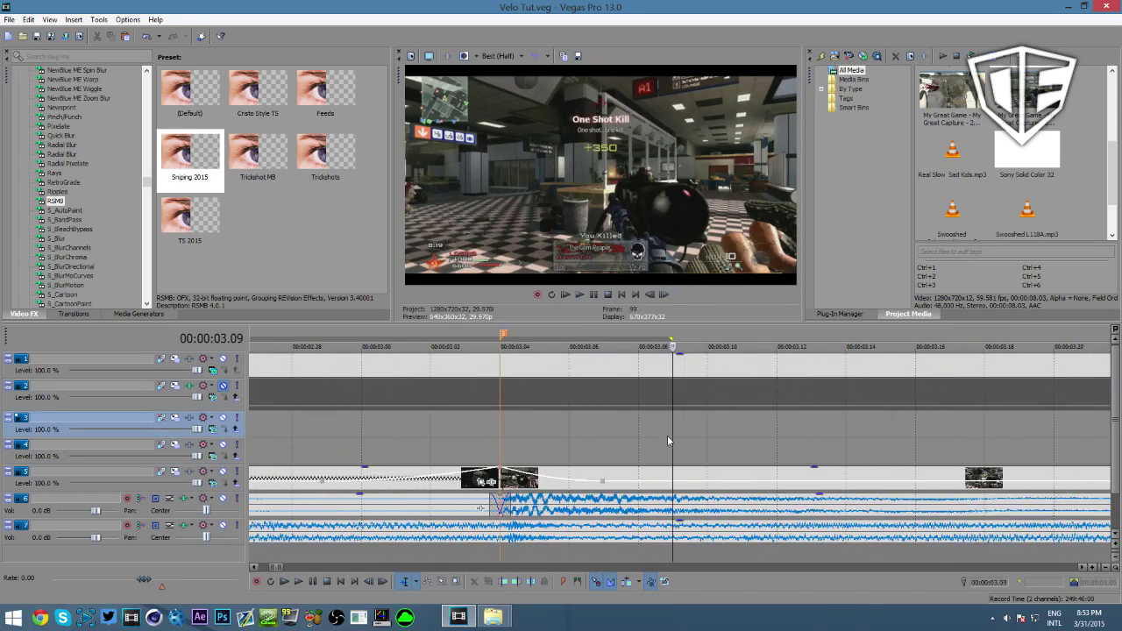
left_click(639, 434)
left_click(872, 438)
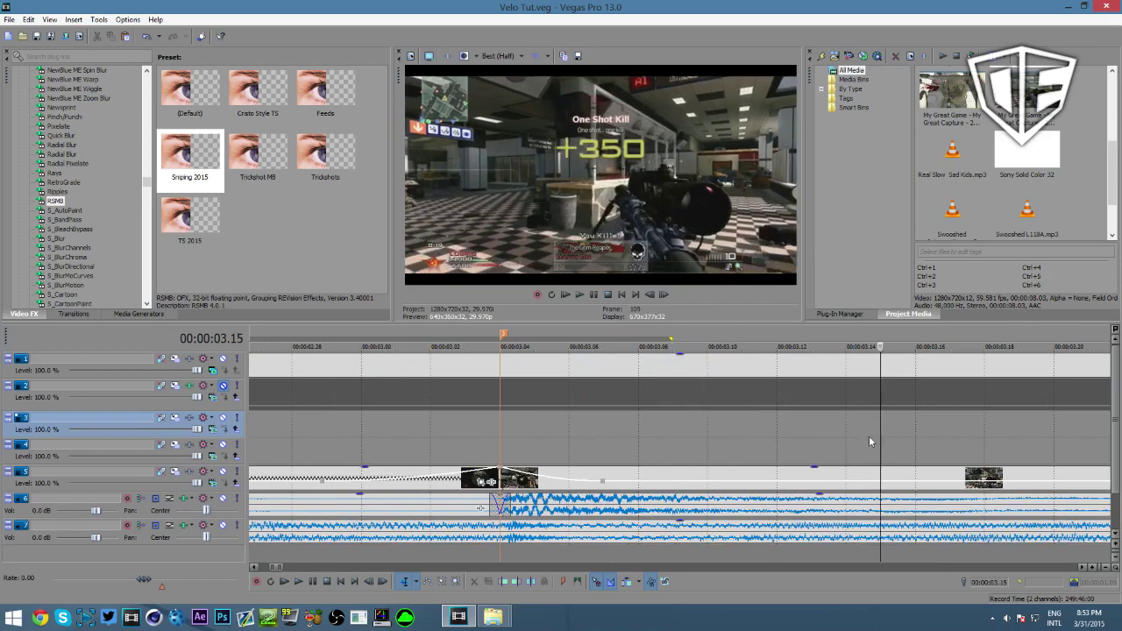
scroll(875, 448, "down", 4)
scroll(875, 447, "up", 4)
left_click(875, 446)
scroll(875, 446, "down", 3)
left_click_drag(672, 436, 636, 447)
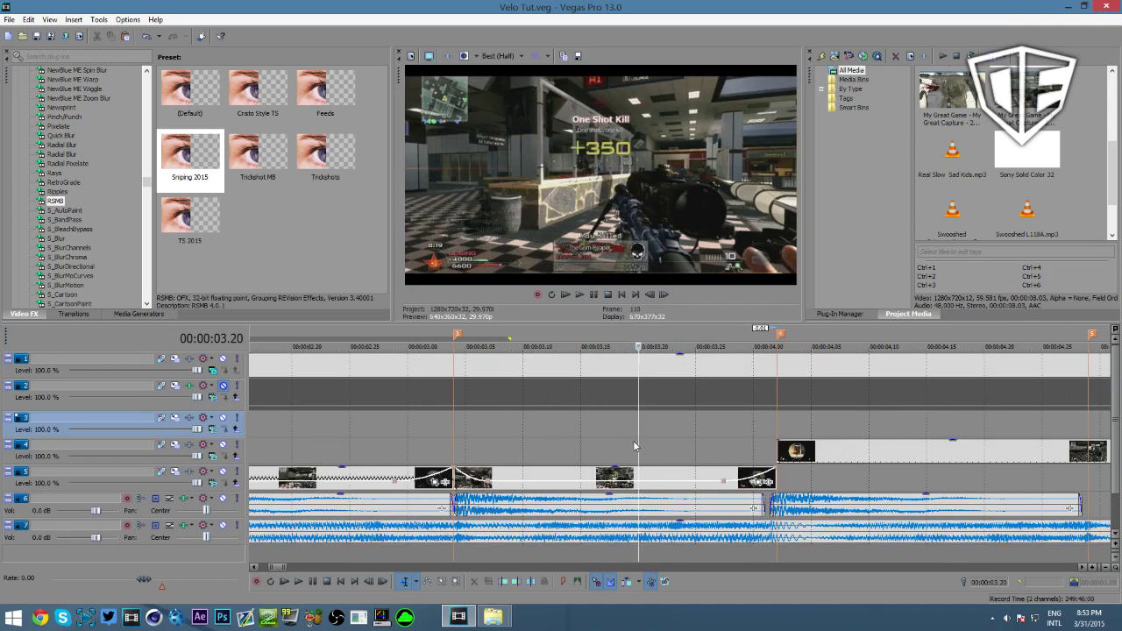
- Return to marker 3 and scrub from 00:00:03.04 to 00:00:03.08 to examine the third clip's opening velocity ramp
scroll(675, 448, "down", 2)
scroll(736, 425, "up", 4)
scroll(790, 404, "down", 3)
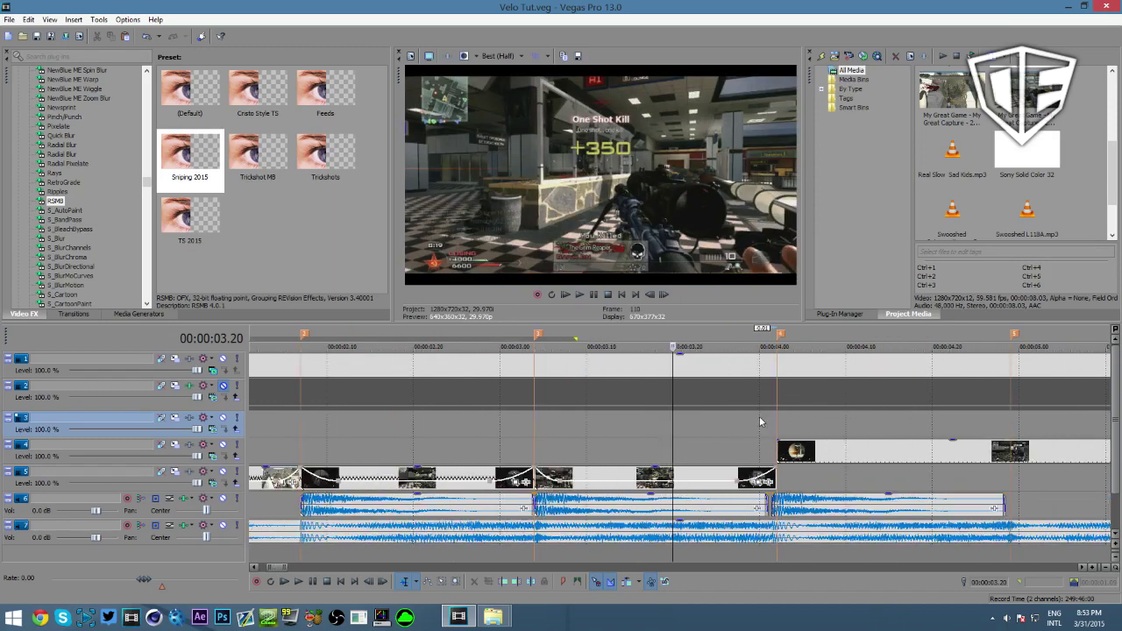
left_click_drag(671, 417, 537, 411)
scroll(664, 431, "up", 4)
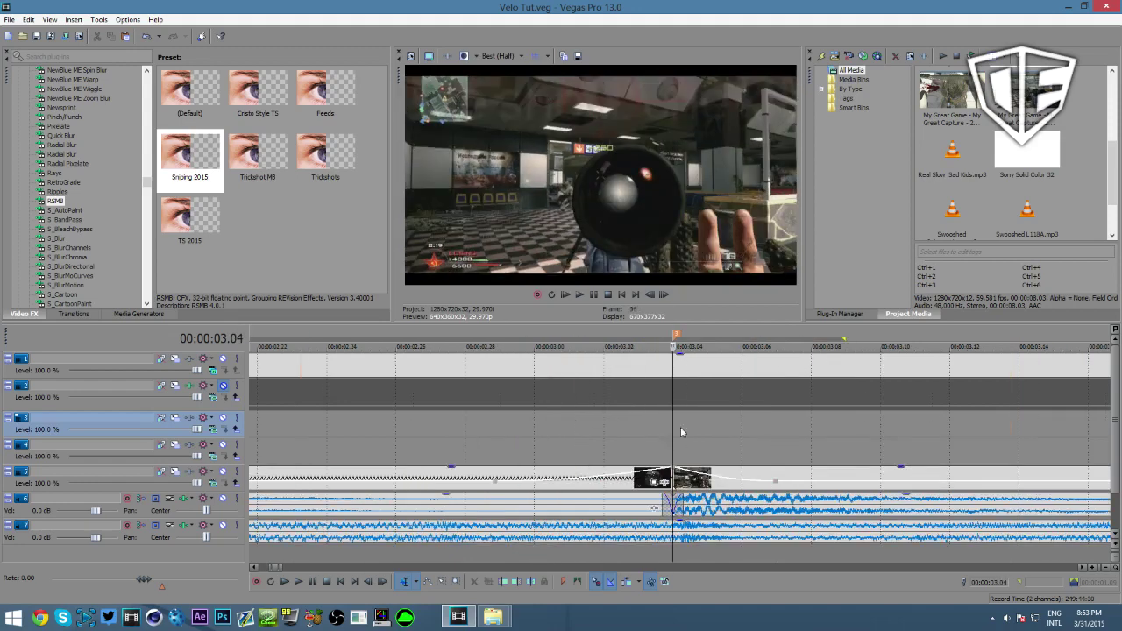
left_click_drag(670, 426, 856, 454)
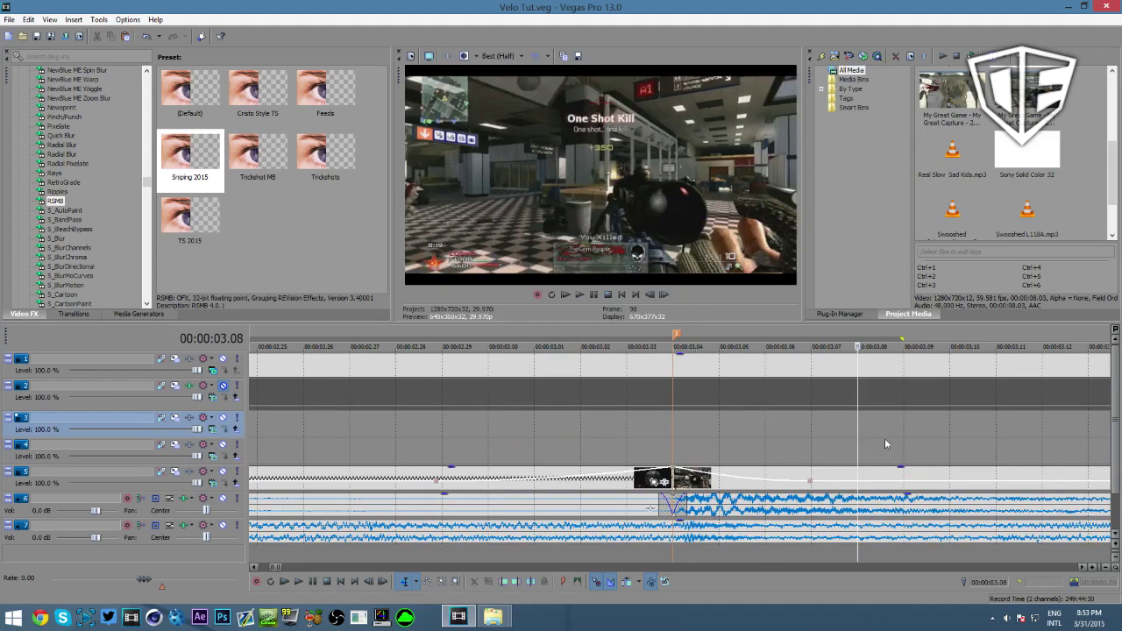
- Step frame by frame through the third clip's slow section to its closing velocity point at about 00:00:03.27
scroll(900, 427, "down", 1)
key("Right")
scroll(913, 430, "up", 1)
scroll(914, 433, "down", 4)
key("Right")
key("Right")
key("Right")
key("Right")
key("Right")
key("Right")
key("Right")
key("Right")
key("Right")
key("Right")
key("Right")
key("Right")
key("Right")
key("Right")
key("Right")
key("Right")
key("Right")
key("Right")
scroll(913, 434, "up", 2)
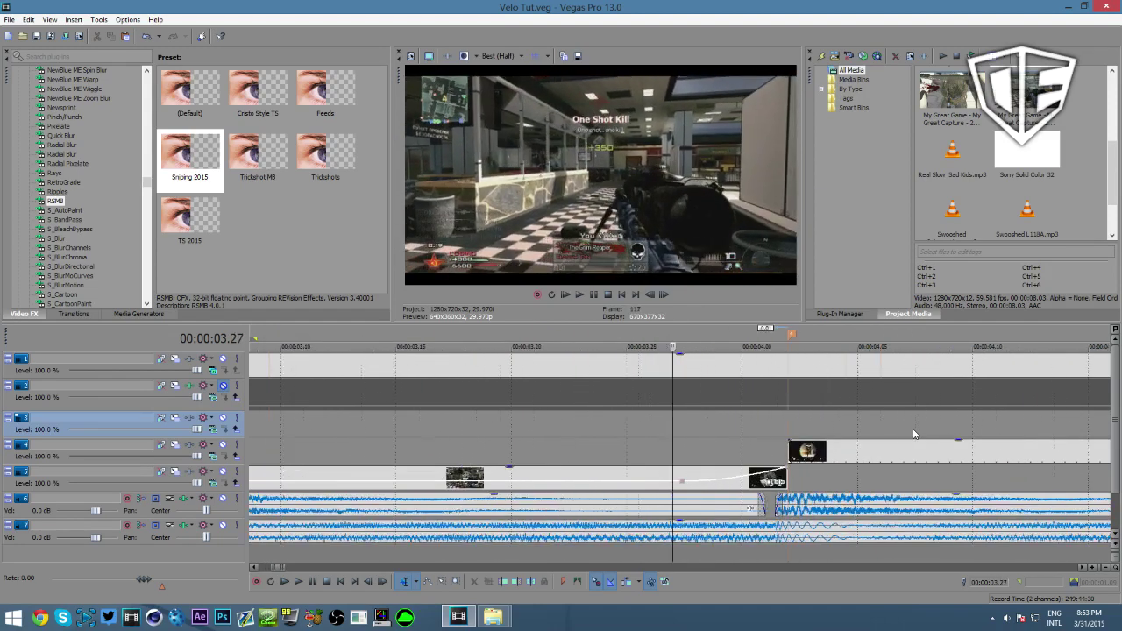
scroll(912, 434, "up", 2)
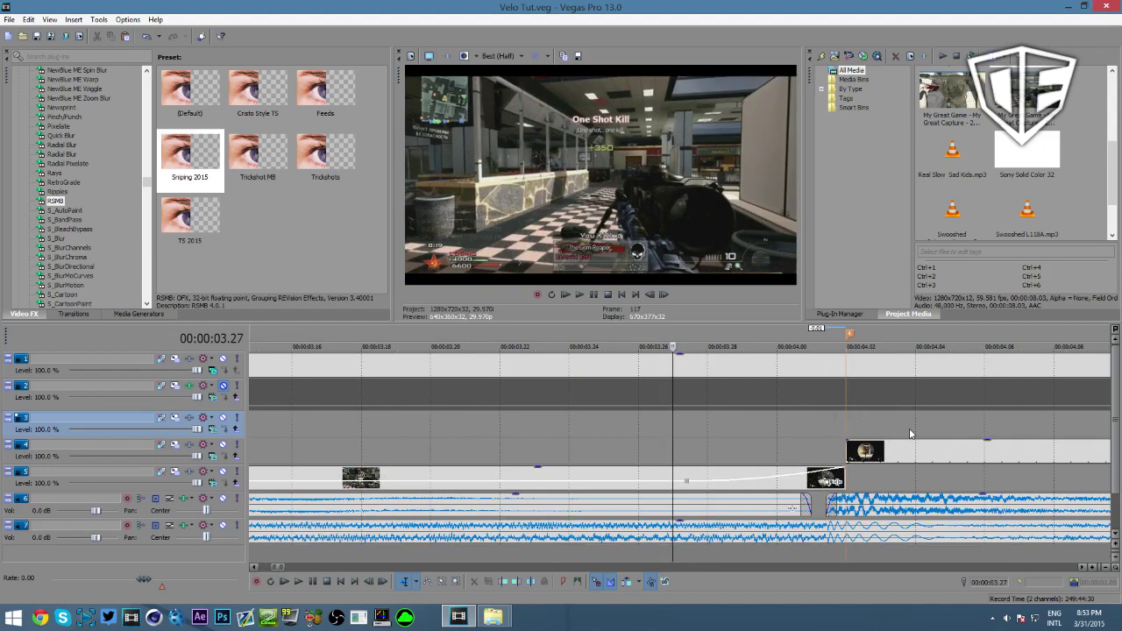
- View the fourth clip up to marker 5 and return the playhead to its start at marker 4, 00:00:04.02
scroll(910, 434, "down", 3)
left_click(719, 436)
scroll(729, 438, "down", 3)
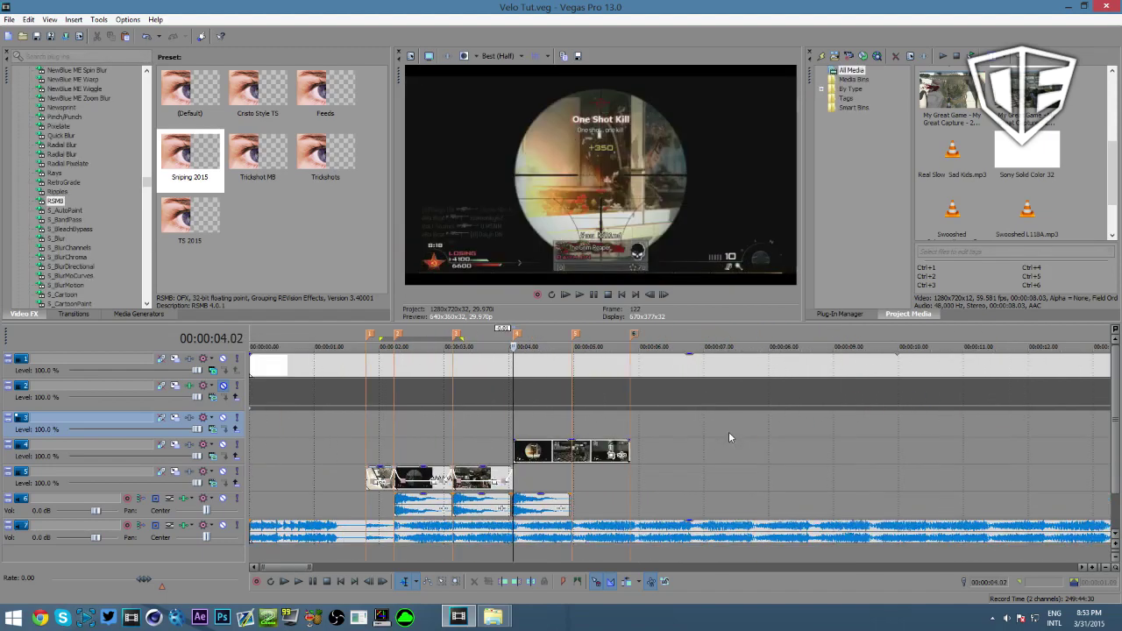
scroll(728, 438, "up", 3)
left_click(830, 438)
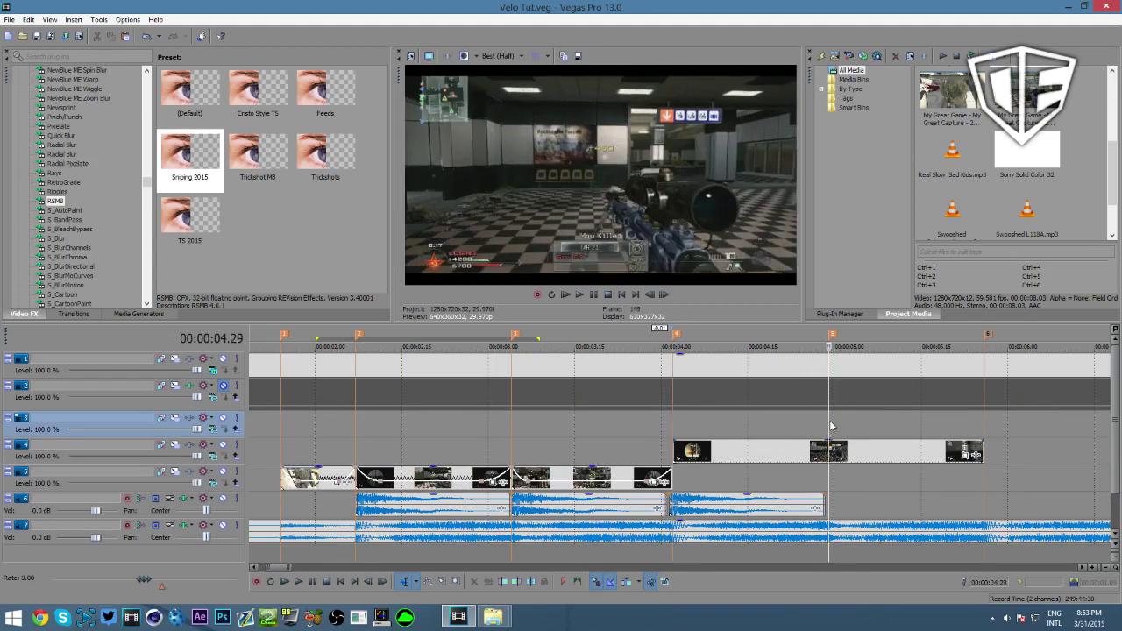
left_click(690, 421)
left_click(673, 421)
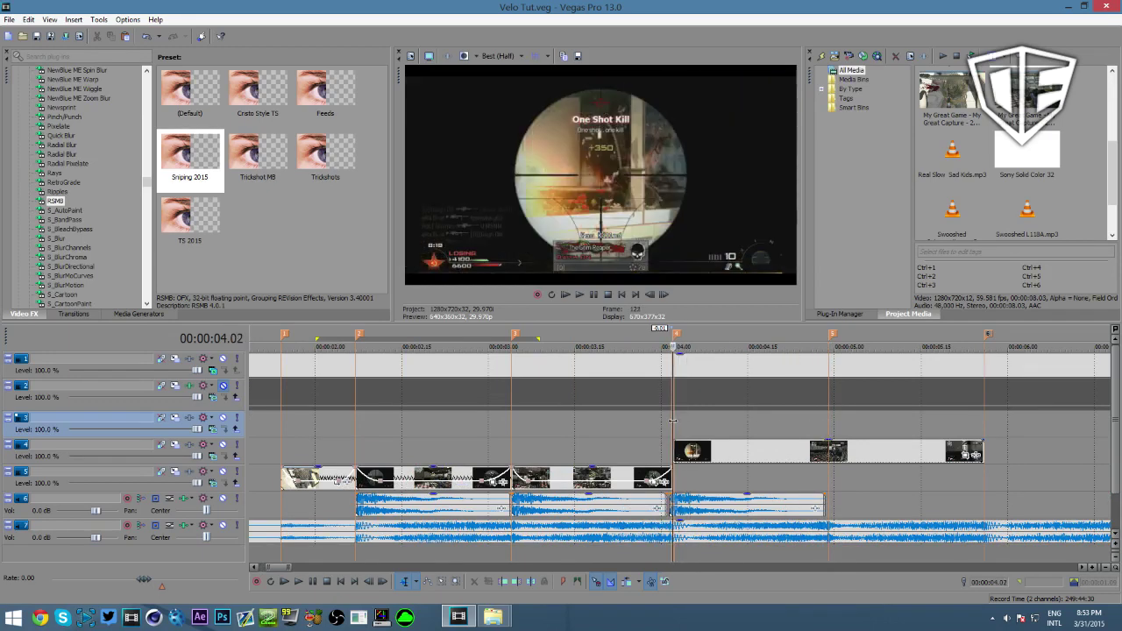
- Scrub the fourth clip between markers 4 and 5 and compare its timing with the second and third clips
left_click(708, 455)
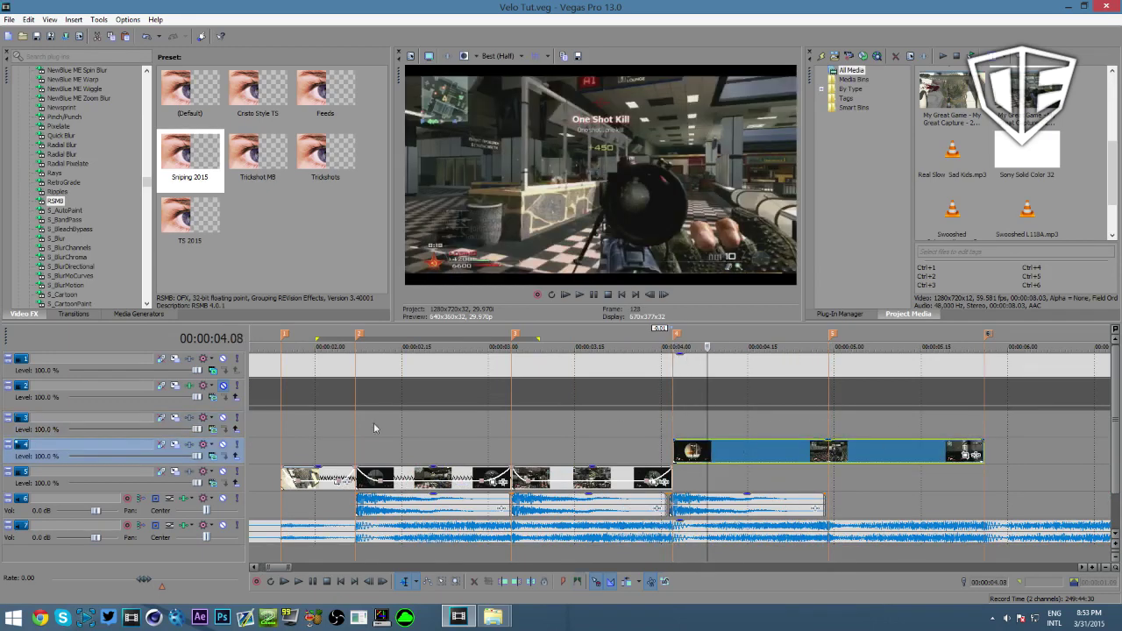
left_click_drag(709, 453, 749, 452)
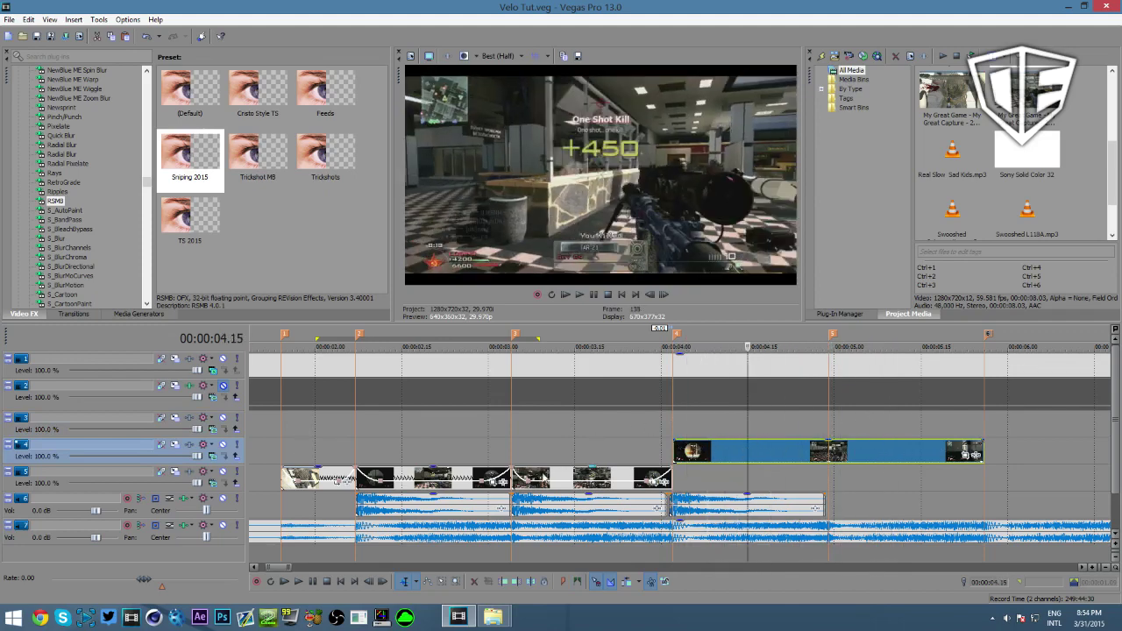
left_click(410, 477)
left_click(543, 485)
left_click(738, 459)
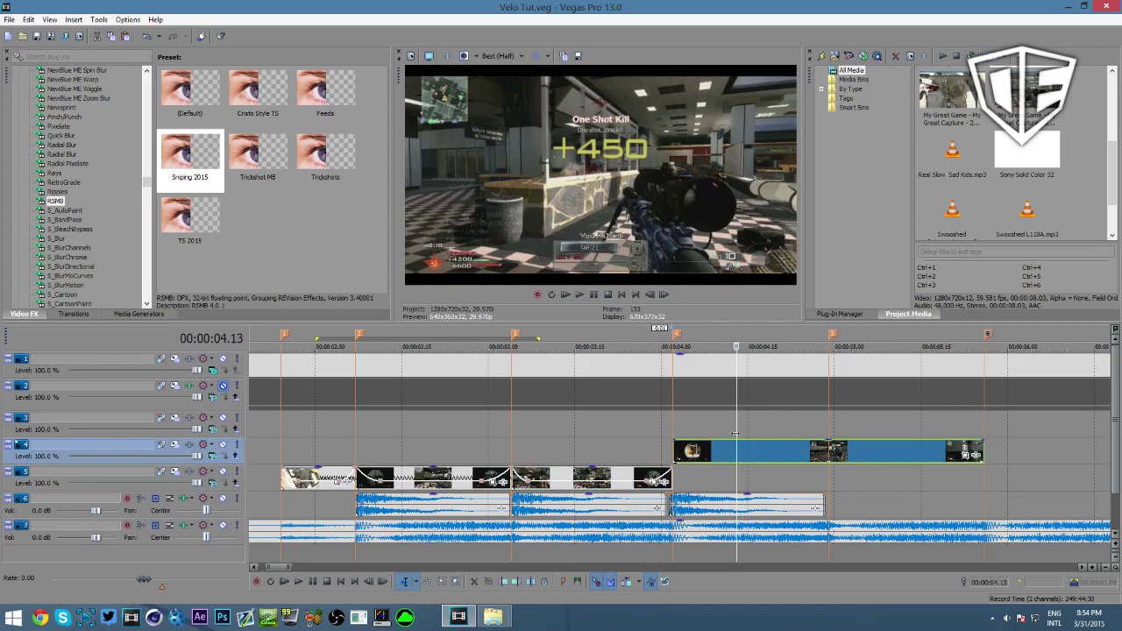
left_click(674, 430)
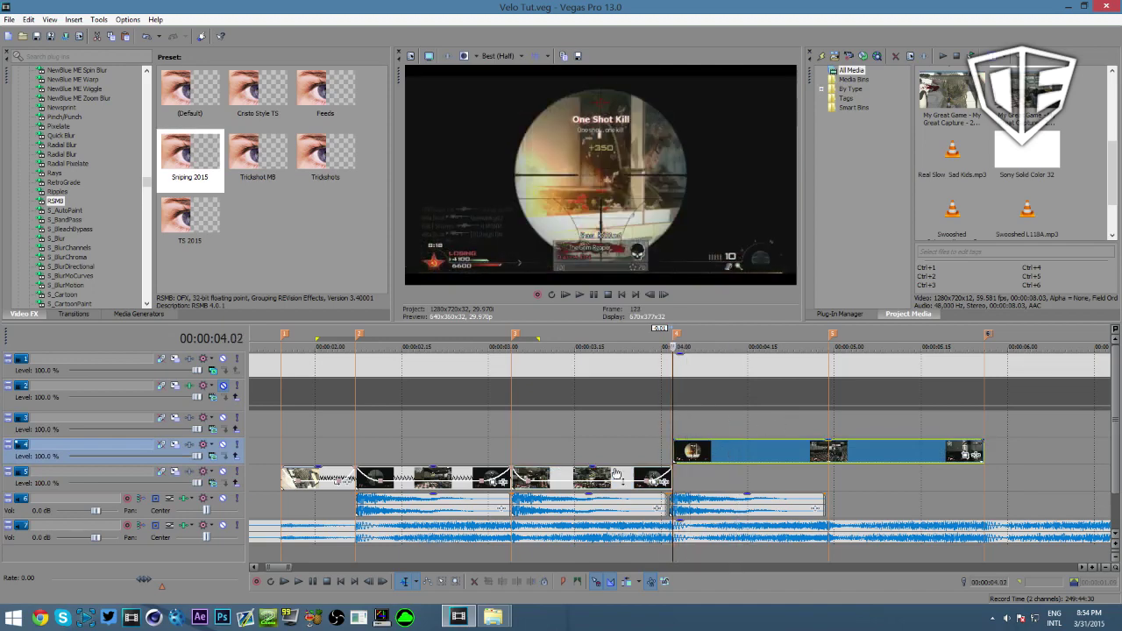
left_click(604, 478)
left_click(455, 478)
left_click(609, 478)
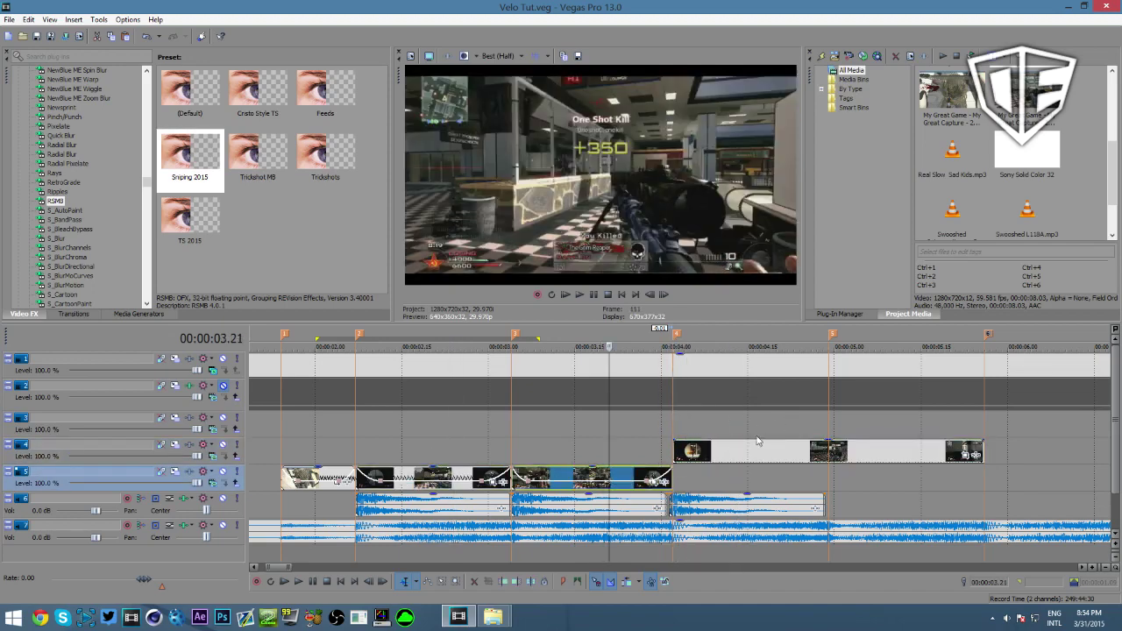
left_click(742, 459)
left_click_drag(741, 415, 824, 416)
- Insert a velocity envelope on the fourth clip, raise it to 300%, and add a velocity point at marker 5
right_click(840, 450)
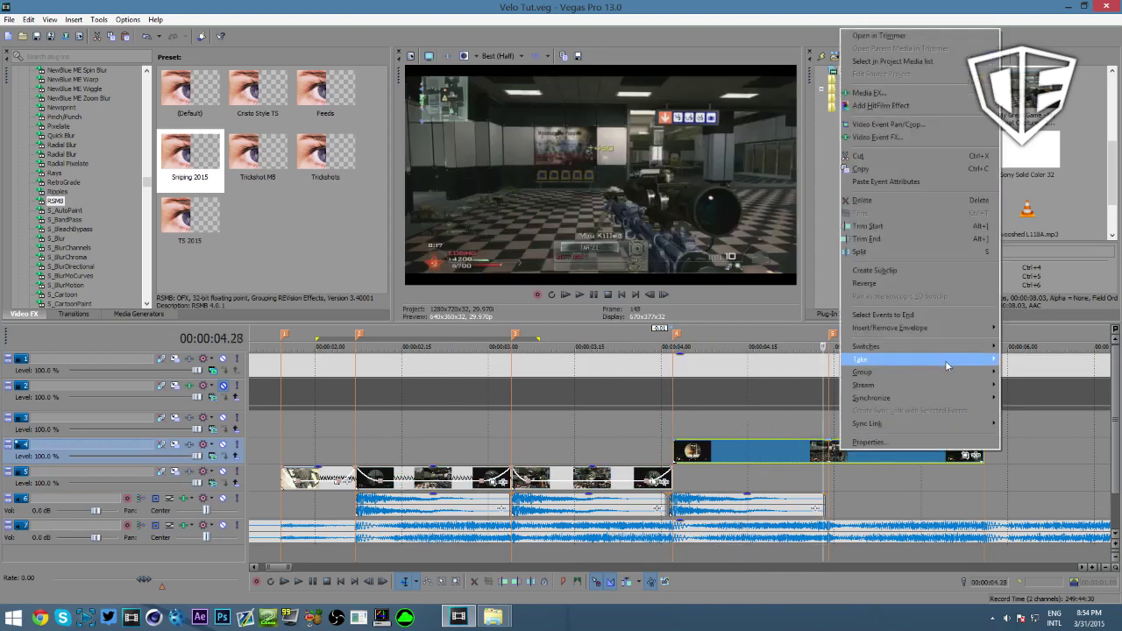
mouse_move(981, 328)
left_click(1019, 331)
scroll(841, 458, "up", 1)
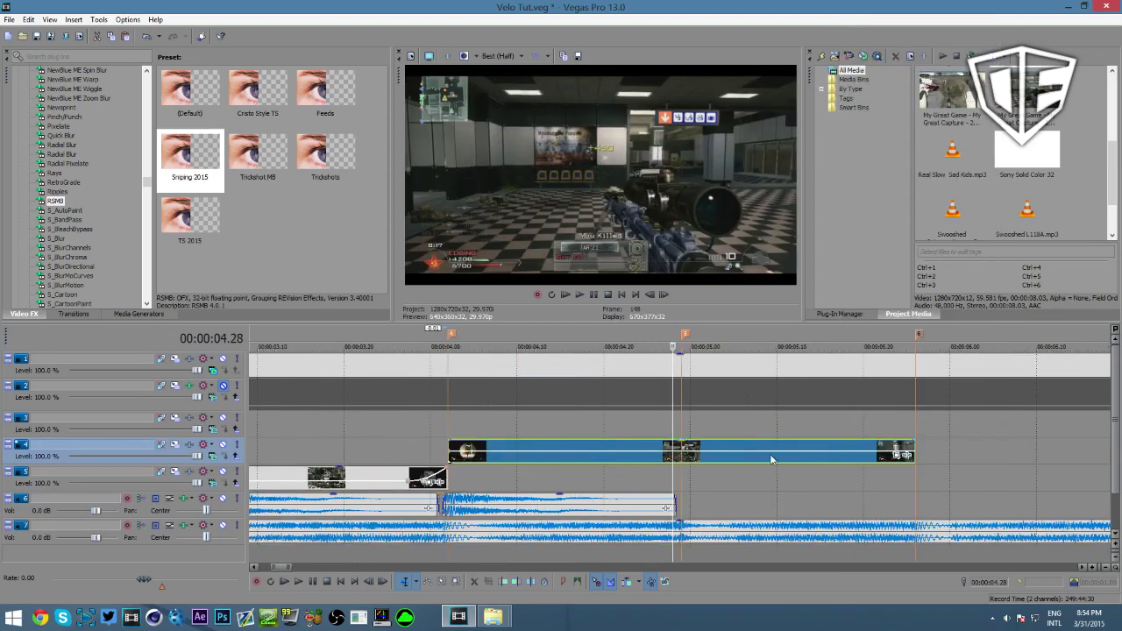
left_click_drag(772, 454, 773, 439)
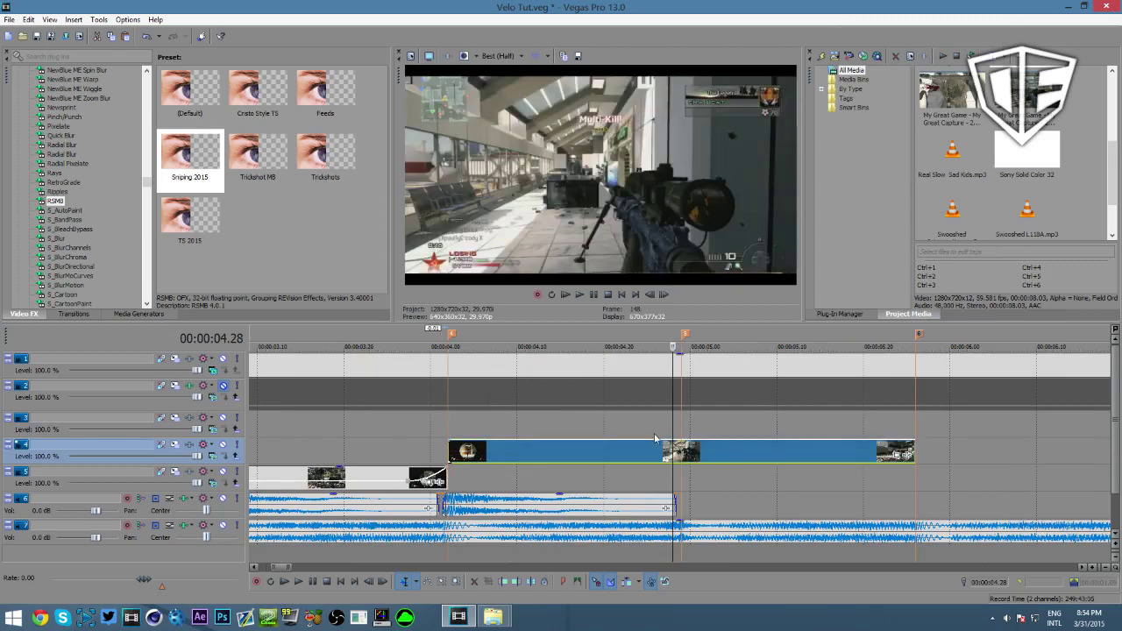
left_click(629, 428)
double_click(680, 445)
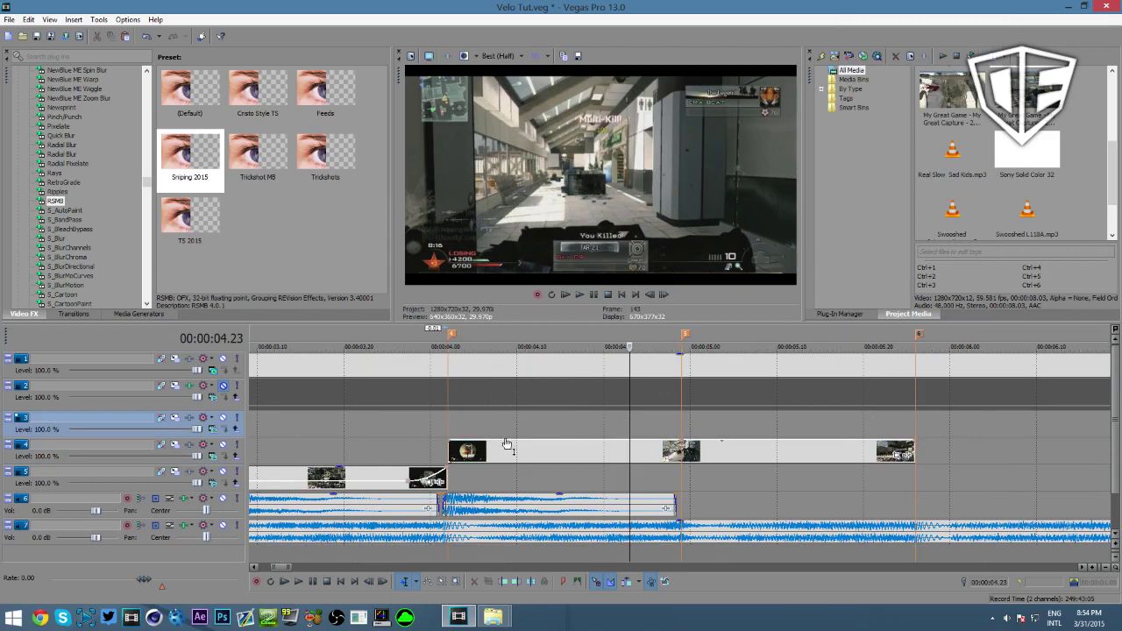
- Add a 50% velocity point shortly after marker 4 and curve the opening ramp down to it with a Fast Fade
right_click(494, 443)
left_click(553, 244)
right_click(468, 446)
right_click(466, 445)
right_click(468, 450)
left_click(504, 471)
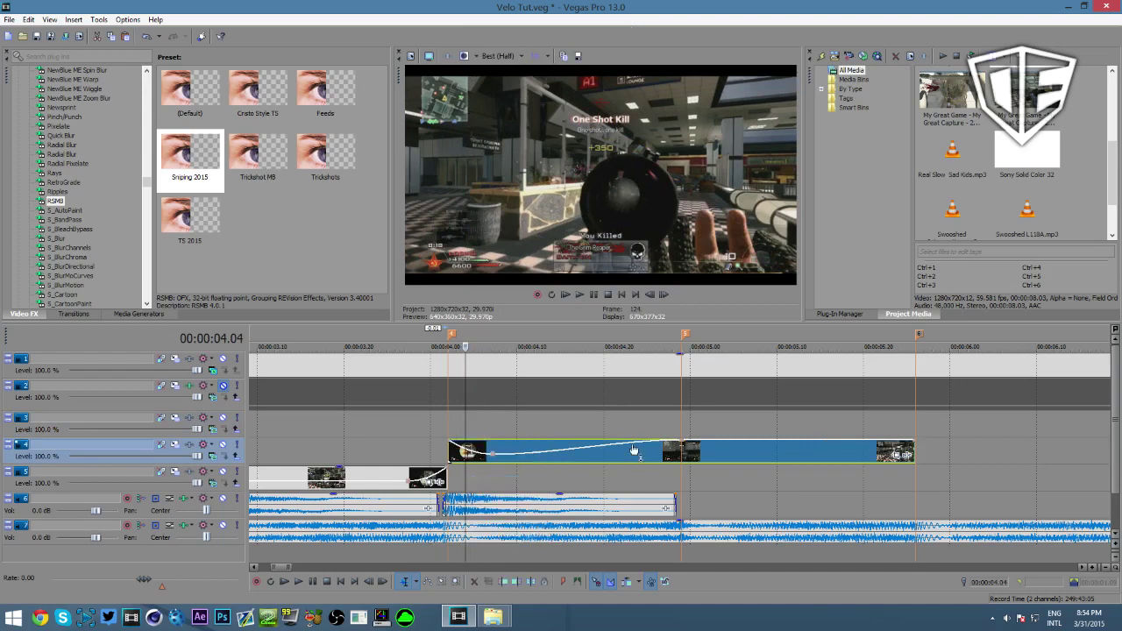
- Add a 50% velocity point at 00:00:04.23 and curve the ramp up to marker 5 with a Slow Fade
right_click(629, 448)
left_click(692, 268)
right_click(644, 453)
left_click(712, 491)
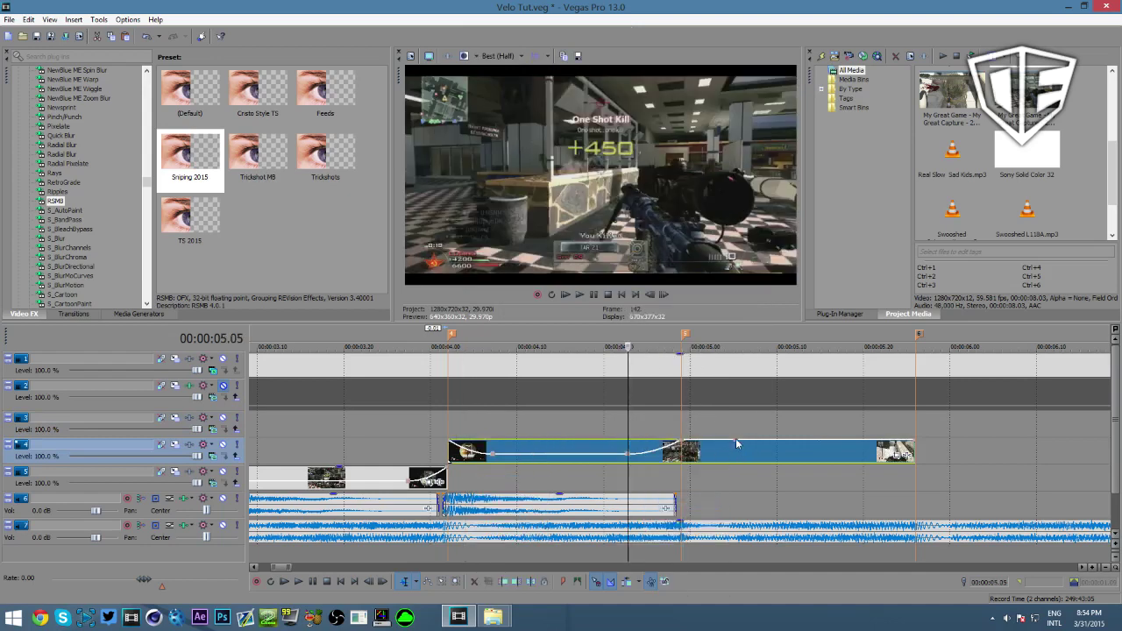
- Add a 50% velocity point at 00:00:05.05 and make the ramp down from marker 5 a Fast Fade
right_click(738, 445)
left_click(752, 251)
right_click(714, 451)
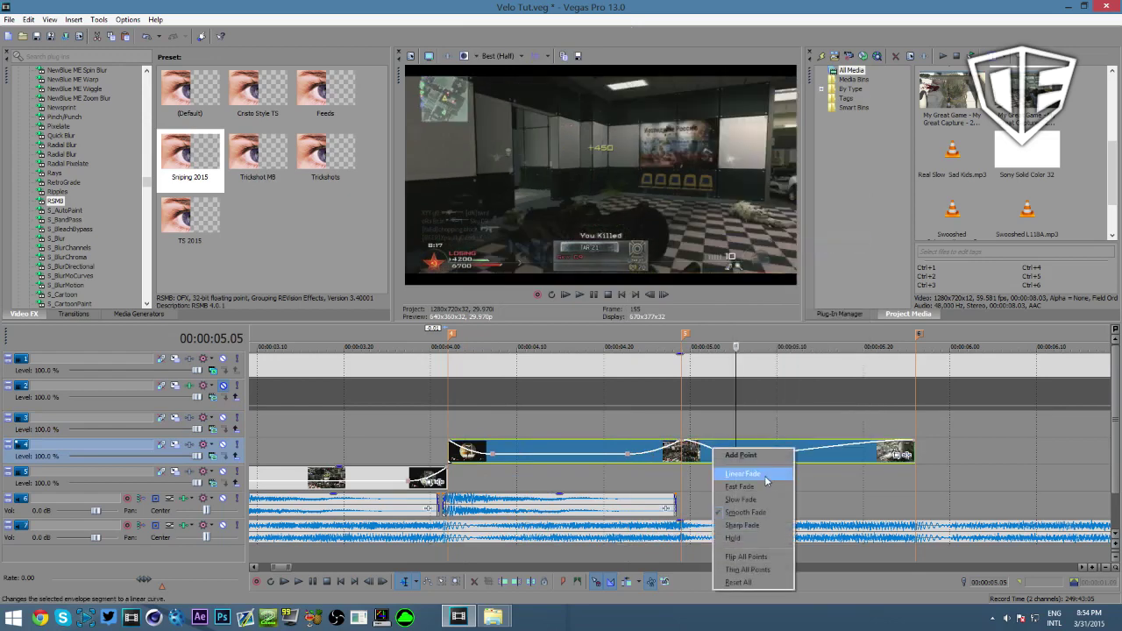
left_click(766, 475)
right_click(719, 454)
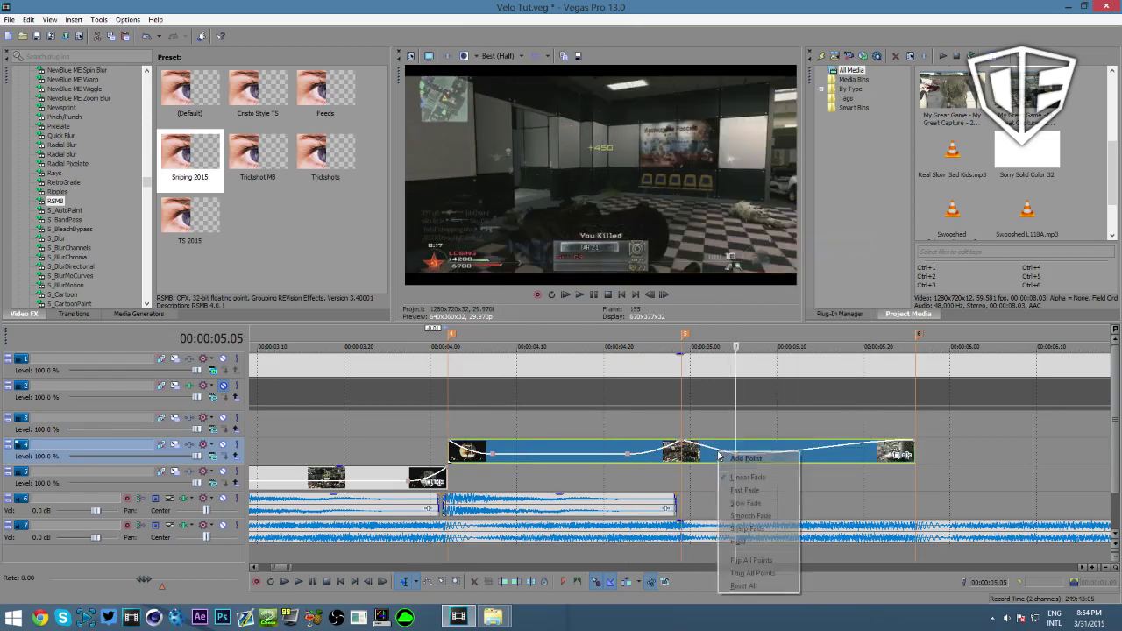
left_click(750, 489)
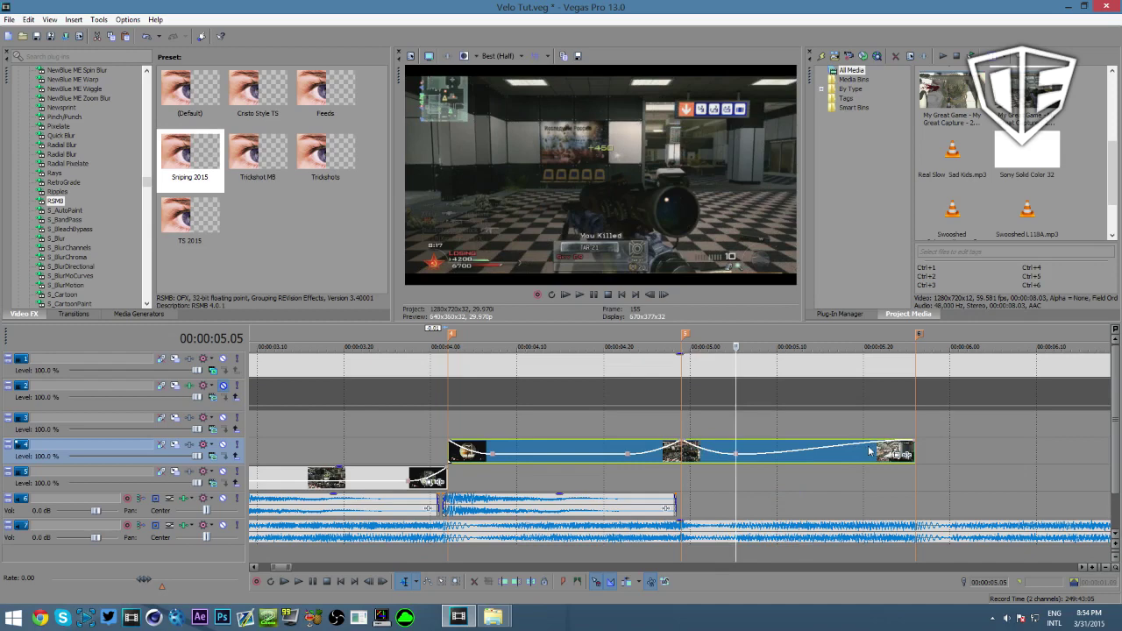
- Add a 50% velocity point at 00:00:05.20 and curve the closing ramp to the clip's end with a Slow Fade
right_click(868, 448)
left_click(929, 243)
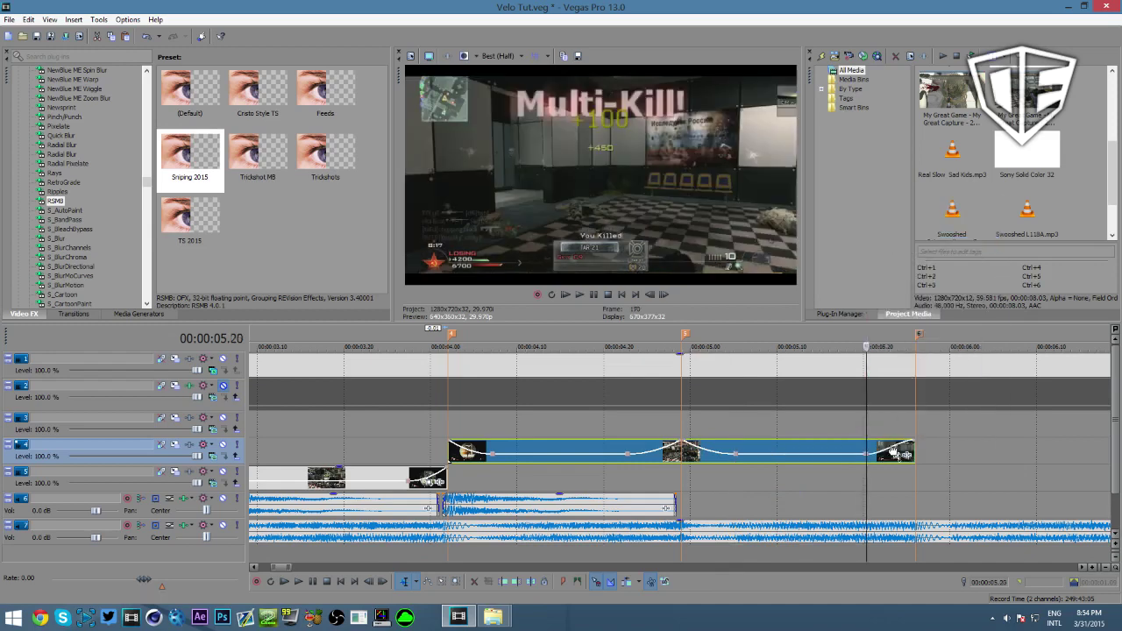
right_click(884, 453)
left_click(910, 503)
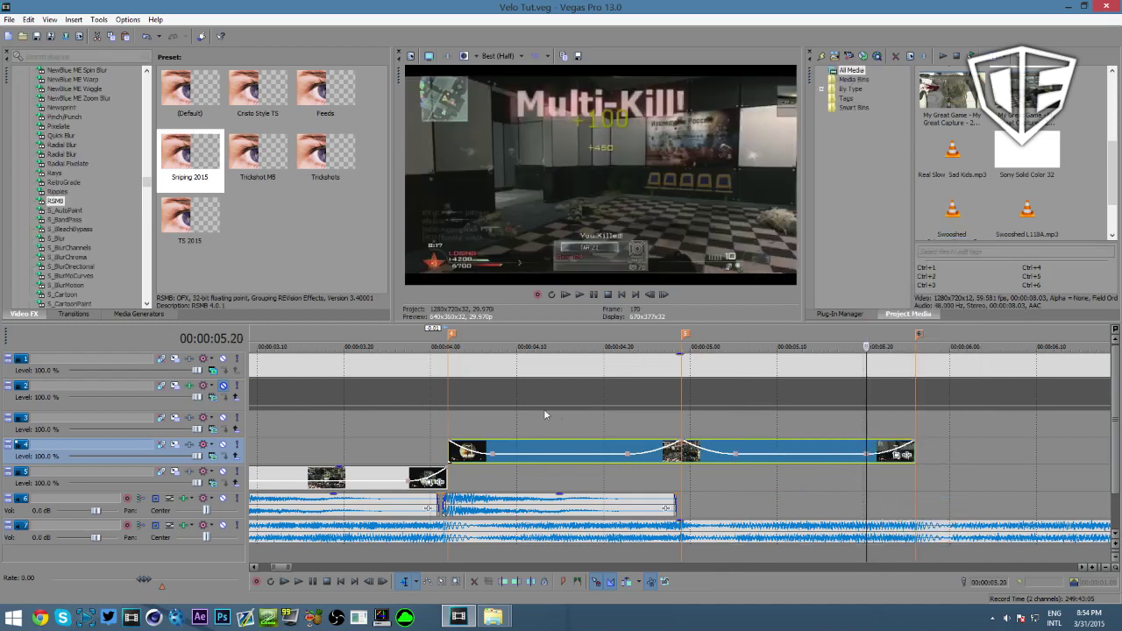
- Scrub through the fourth clip's two velocity dips around marker 5 to examine the speed changes
right_click(652, 454)
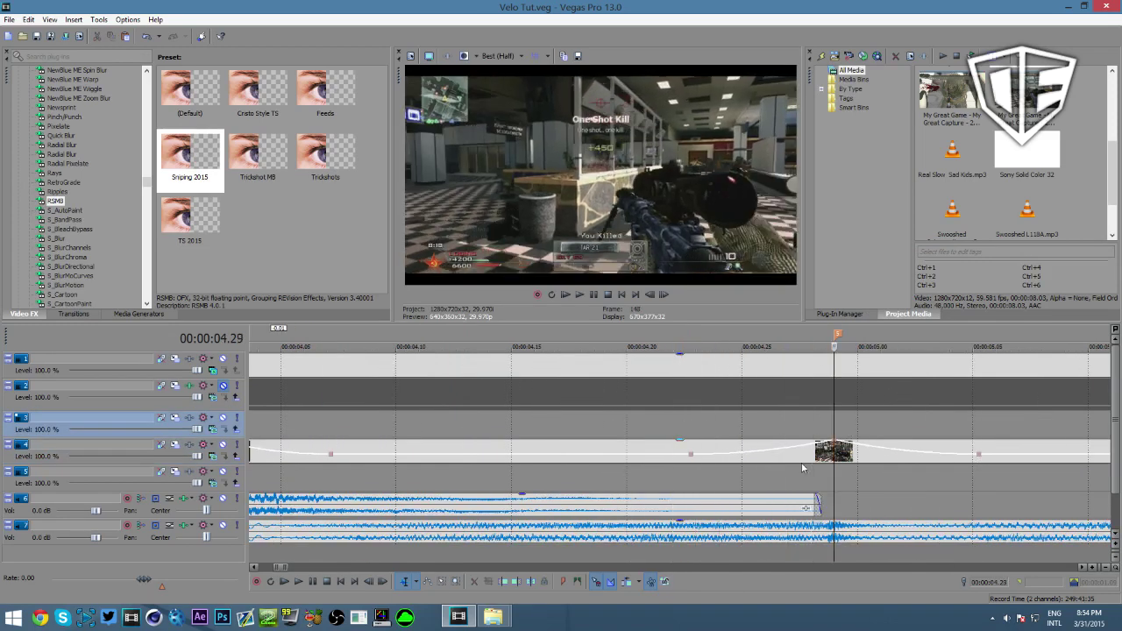
scroll(614, 456, "down", 3)
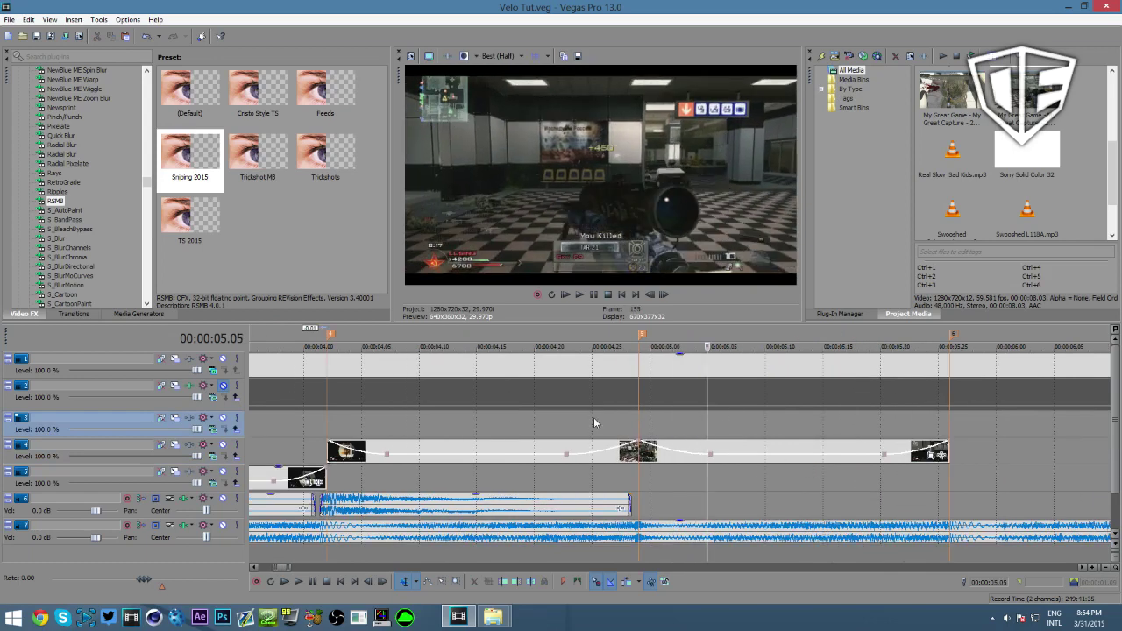
left_click(596, 461)
left_click_drag(602, 419, 526, 421)
left_click_drag(590, 422, 768, 486)
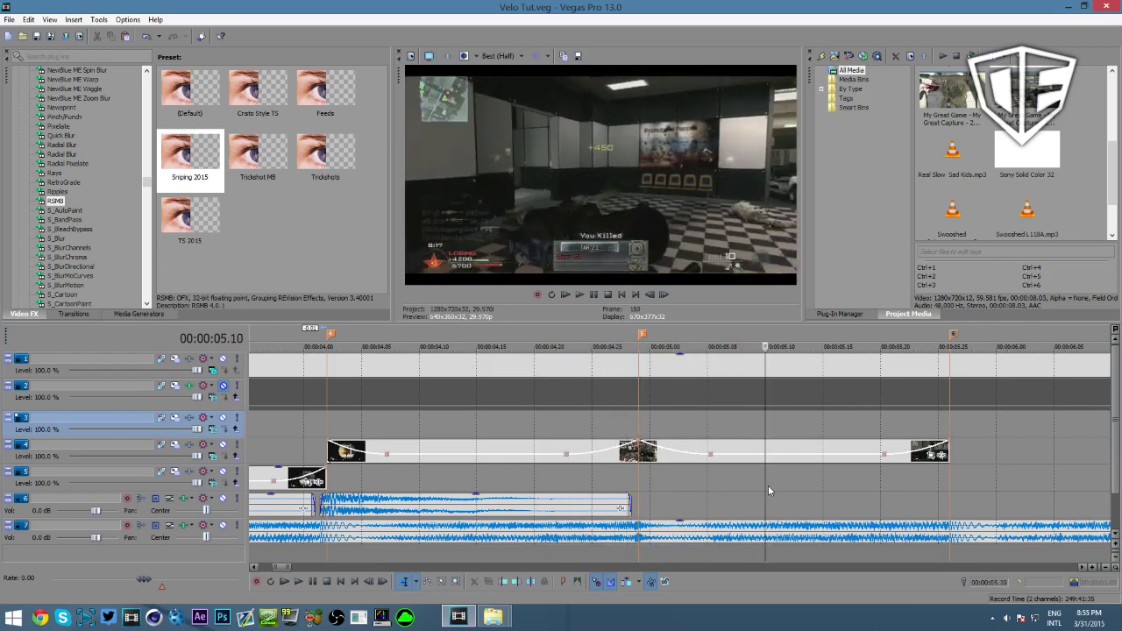
- Set the loop region around the edited montage from 00:00:01.14 to 00:00:06.01 and unmute track 2
scroll(768, 485, "down", 4)
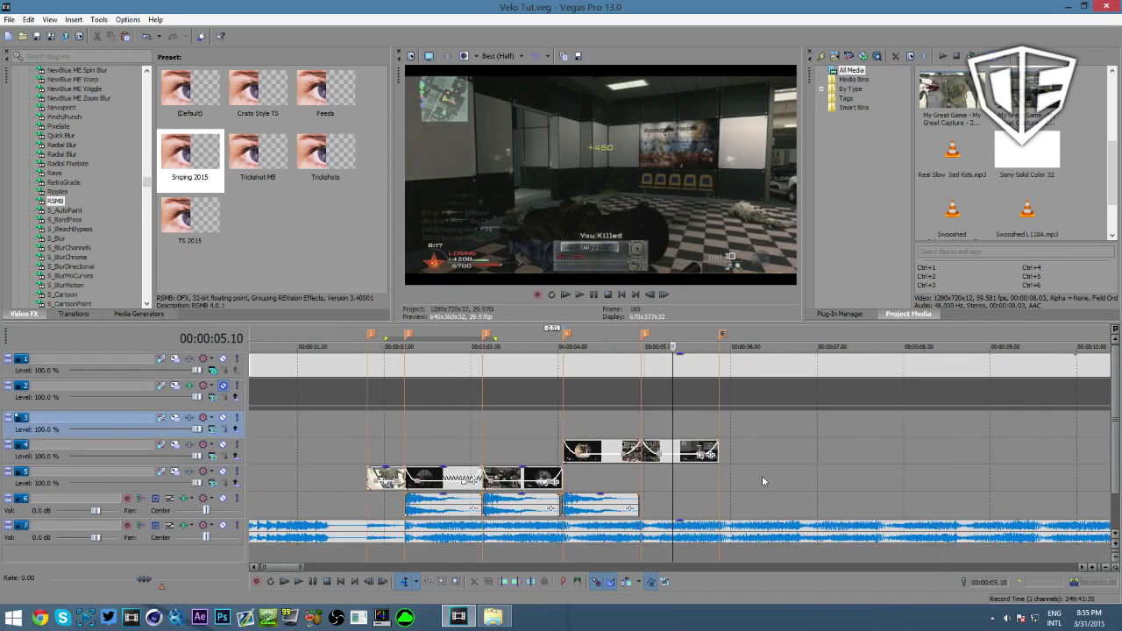
scroll(767, 488, "down", 3)
scroll(456, 450, "up", 1)
left_click_drag(298, 434, 445, 430)
left_click(224, 386)
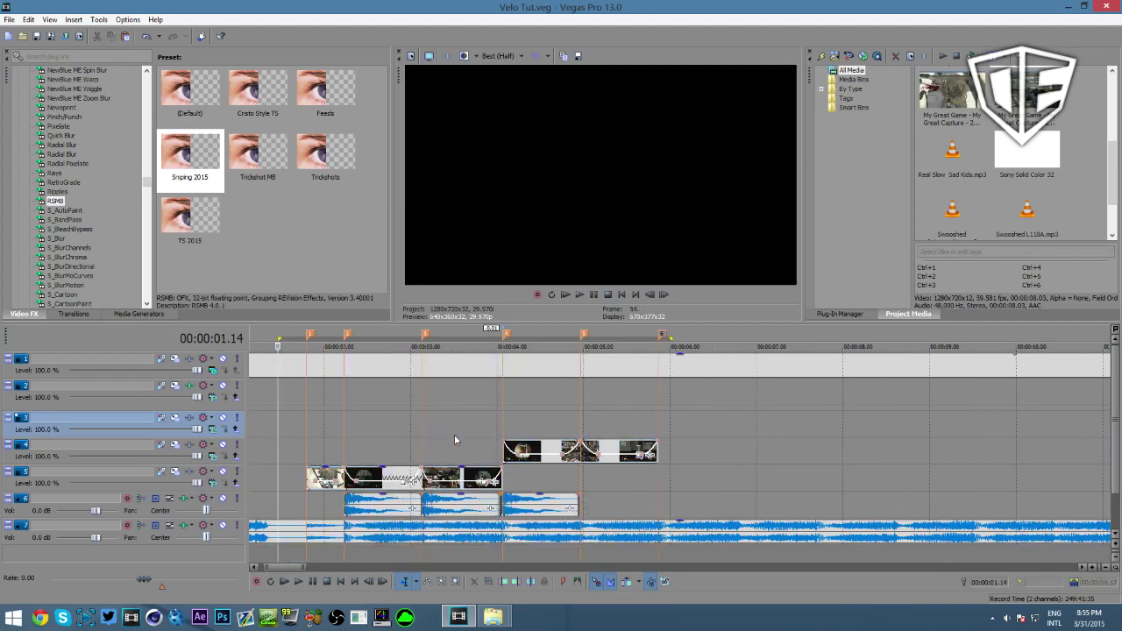
- Play the loop region to review the velocity ramps across the montage, and pause near the last clip's end
key("space")
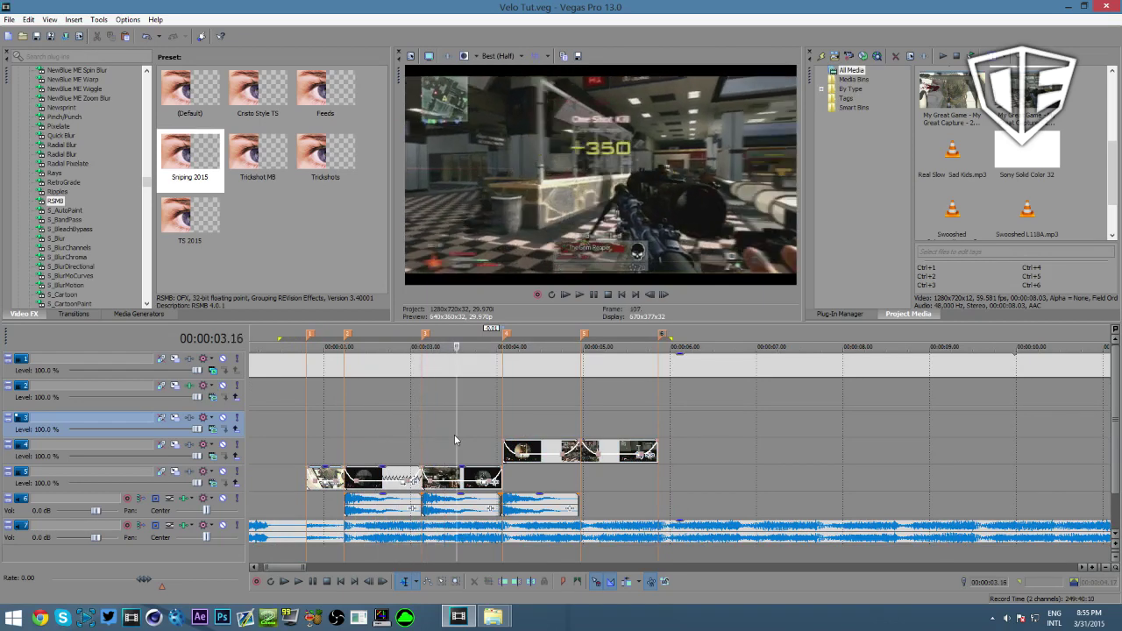
scroll(692, 422, "down", 6)
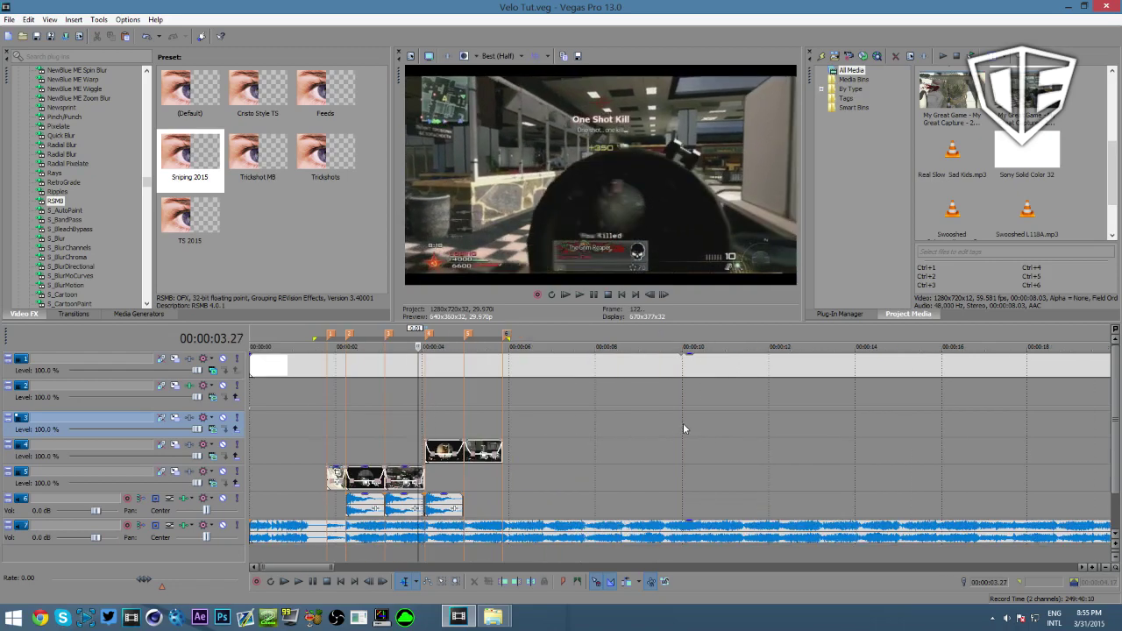
scroll(663, 434, "up", 8)
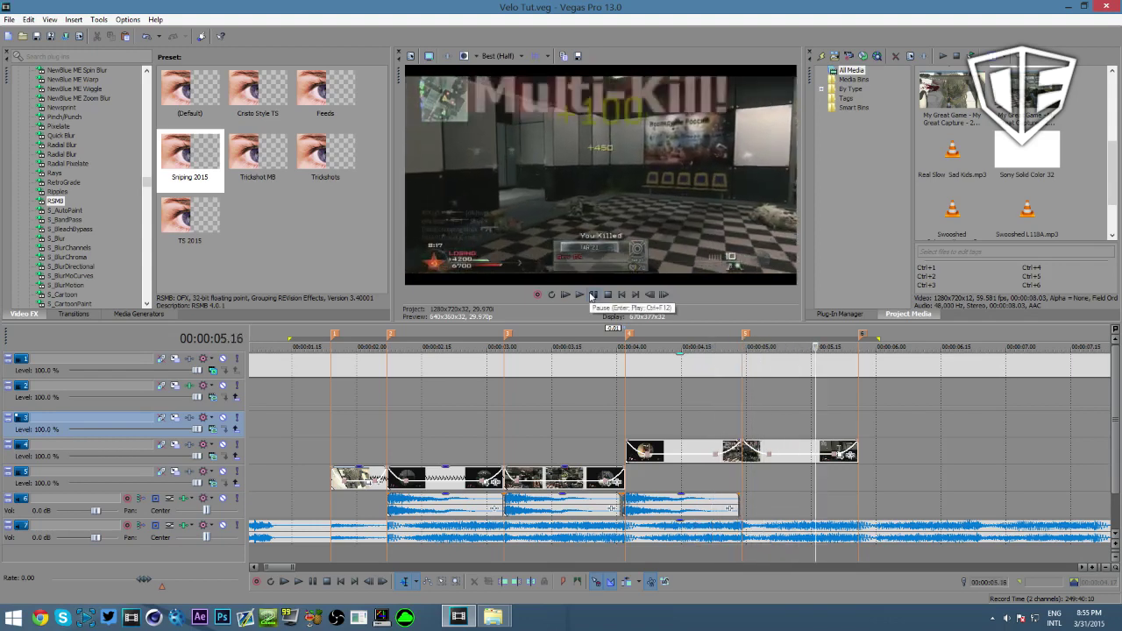
key("space")
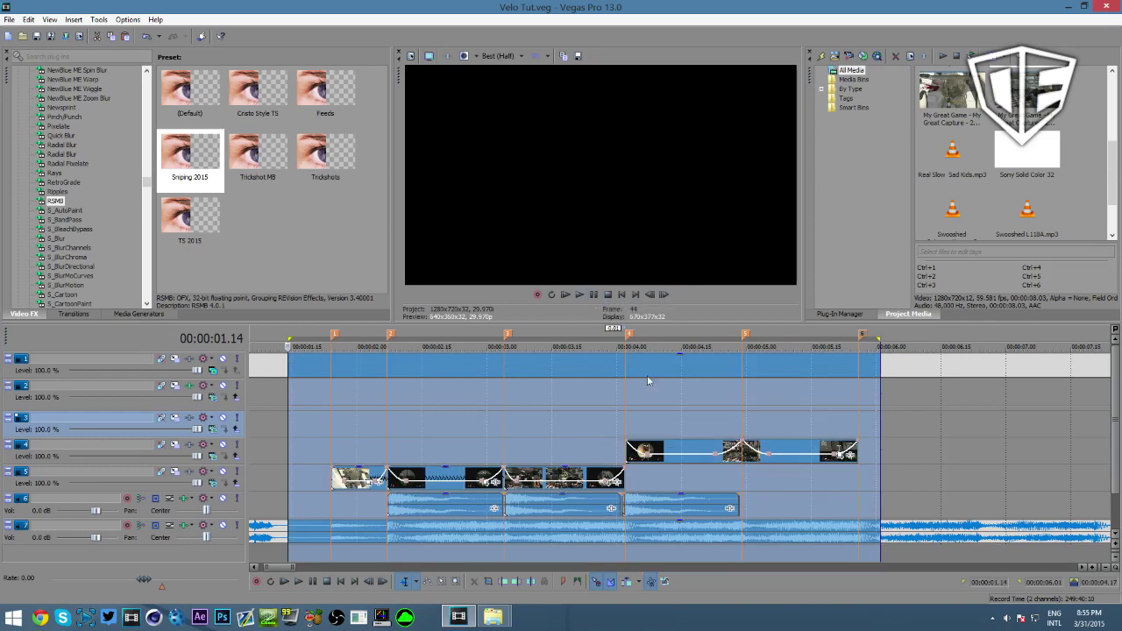
key("space")
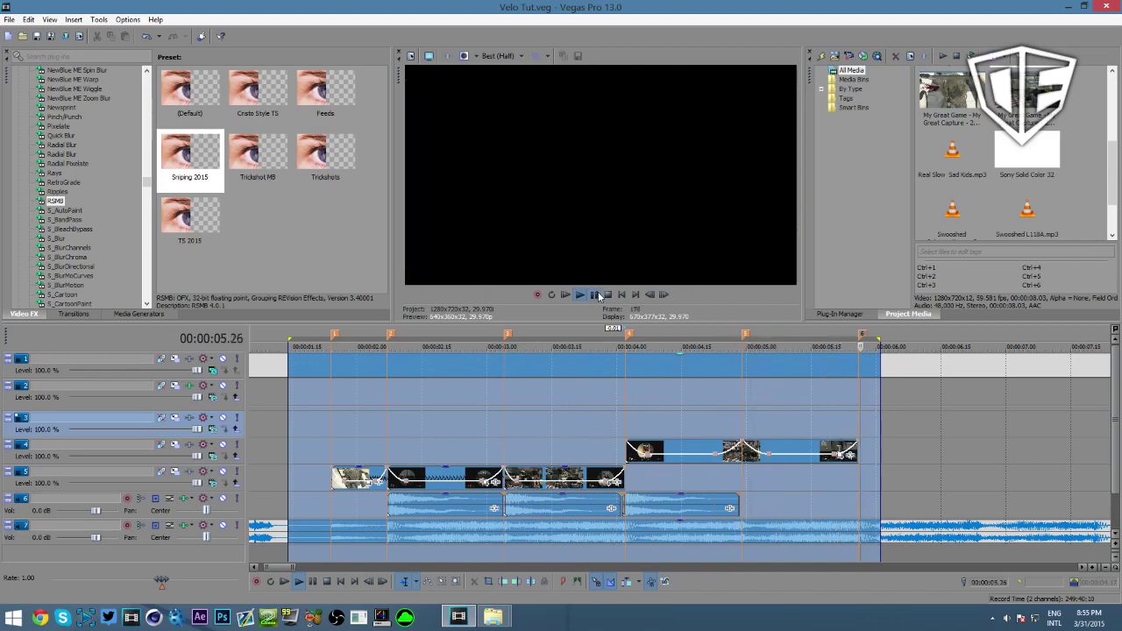
left_click(598, 295)
- Scrub the third and fourth clips around marker 4 to examine how their velocity ramps meet
left_click(593, 429)
scroll(593, 429, "down", 1)
scroll(614, 431, "up", 3)
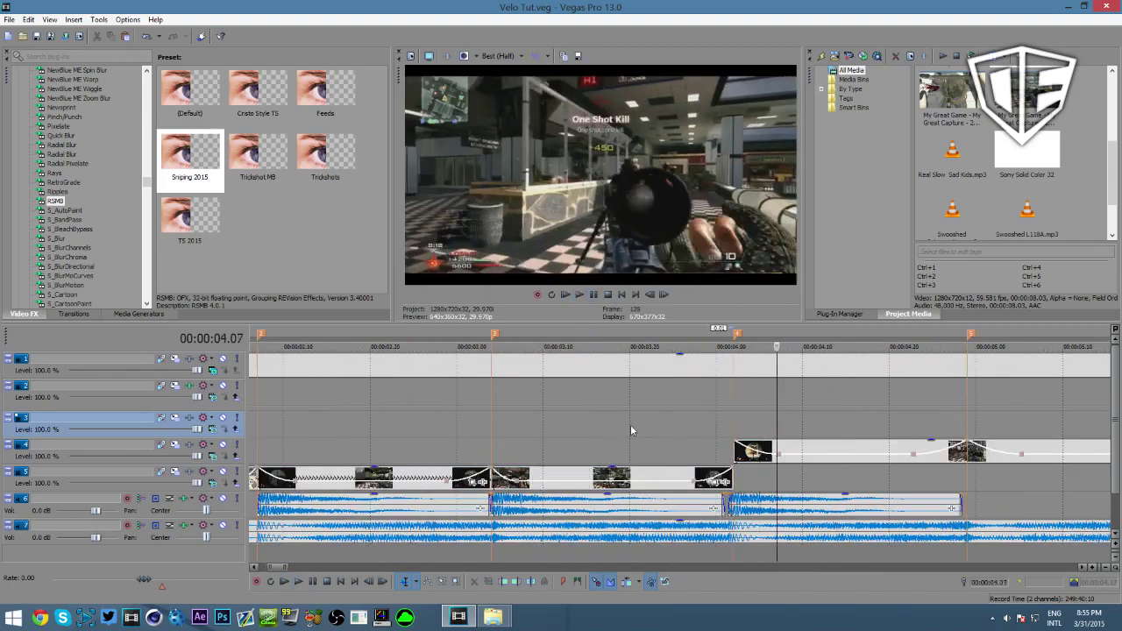
scroll(631, 432, "down", 3)
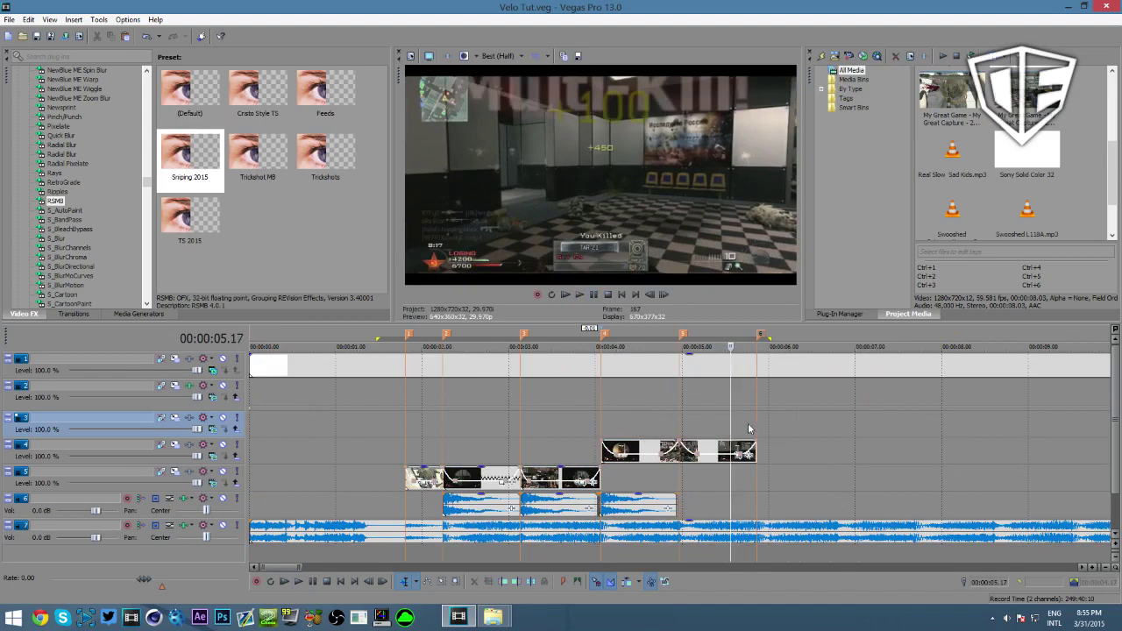
left_click_drag(728, 422, 653, 427)
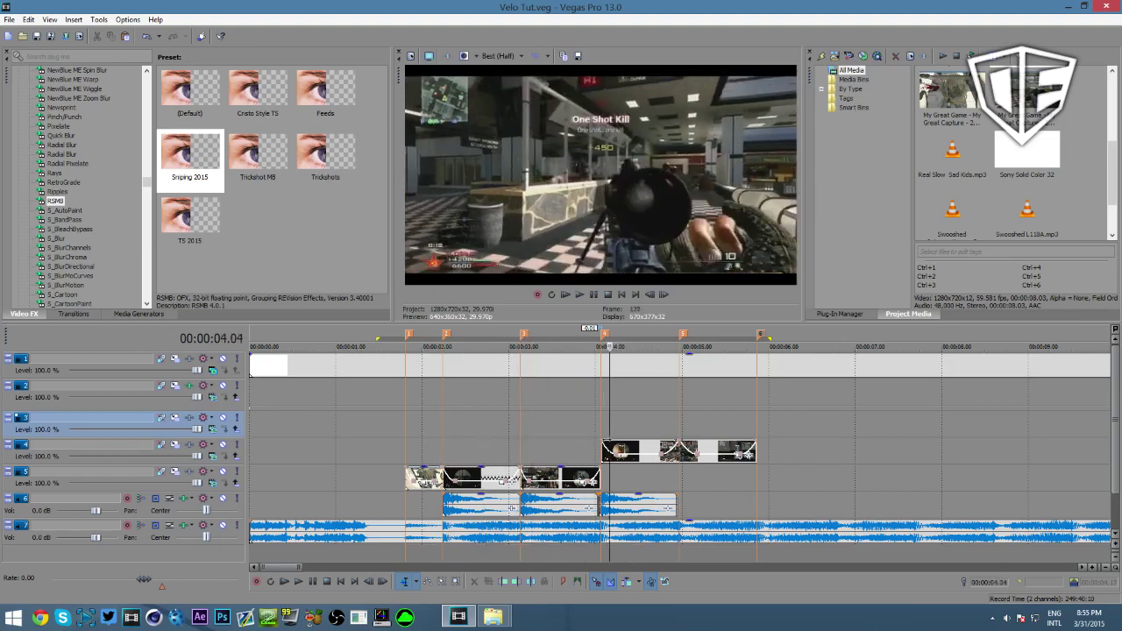
left_click_drag(587, 445, 457, 459)
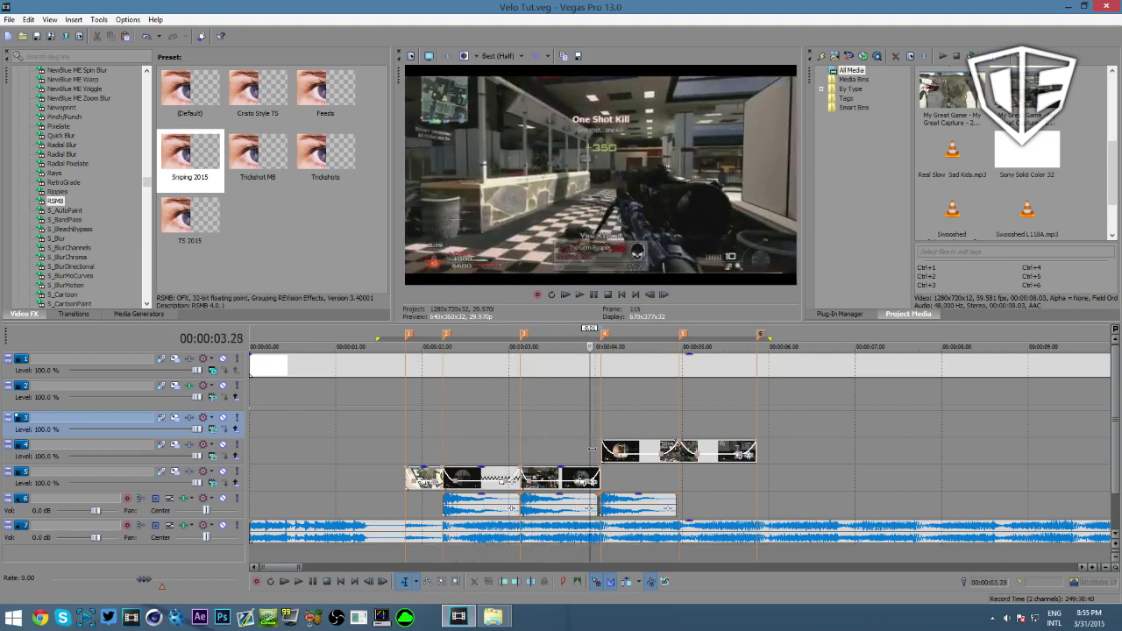
left_click_drag(580, 455, 601, 470)
- Mute track 2 again, go to the second montage section at 00:00:55.15, and save the project
scroll(625, 480, "down", 2)
scroll(625, 480, "down", 5)
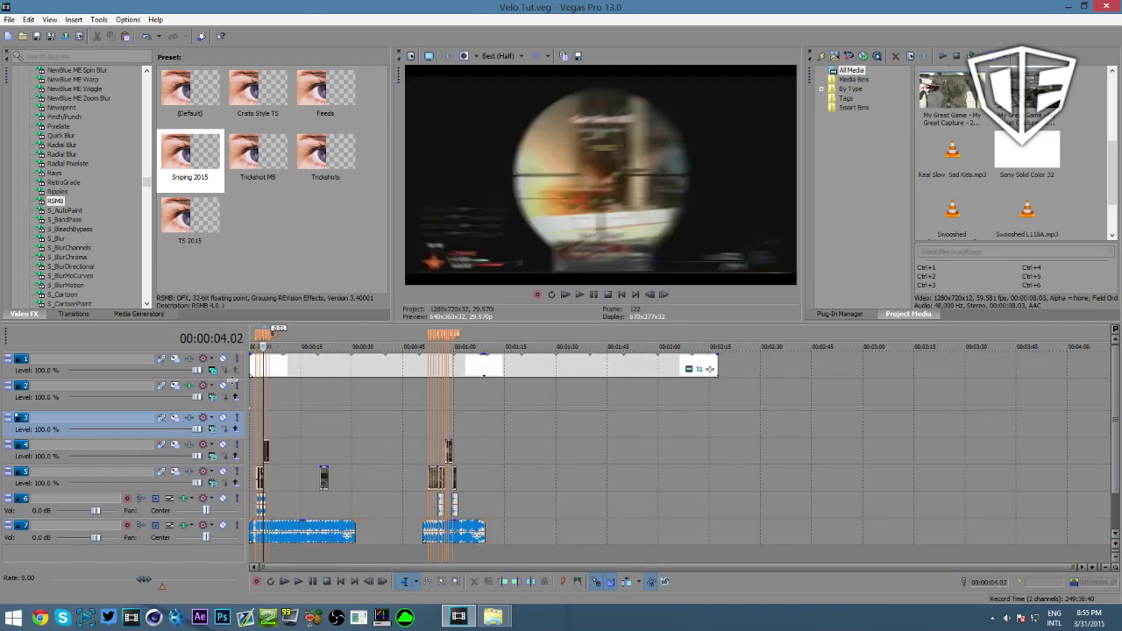
left_click(429, 419)
scroll(429, 419, "up", 4)
left_click(670, 425)
scroll(670, 426, "up", 3)
key("ctrl+s")
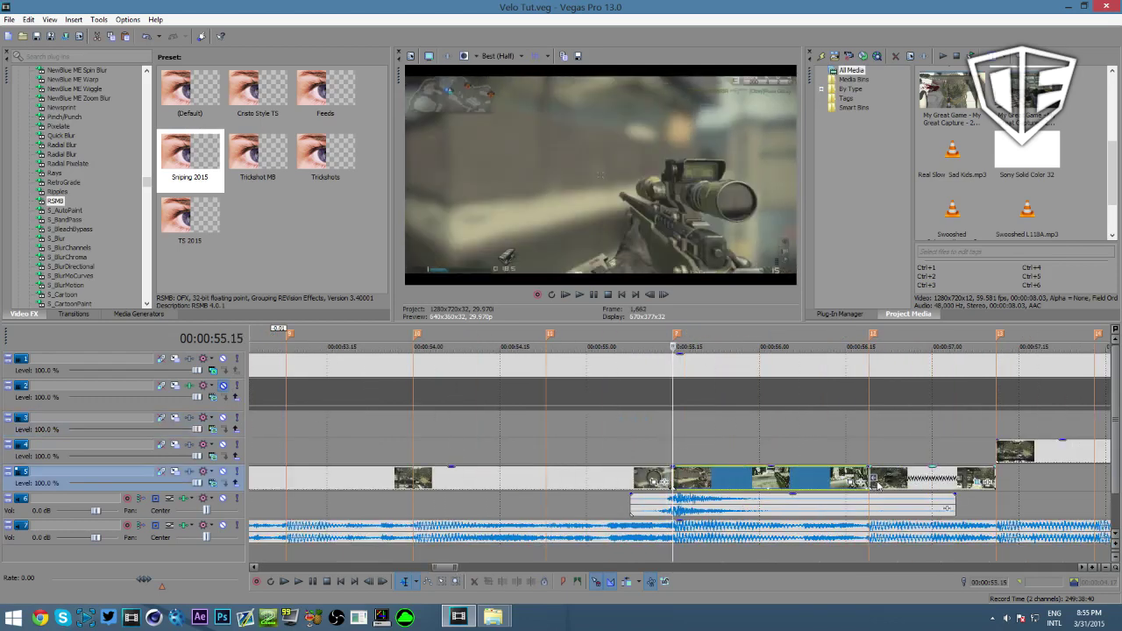
- Go to the marker at 00:00:59.18, select the sound effect beneath it on track 6, and save the project
scroll(835, 477, "down", 3)
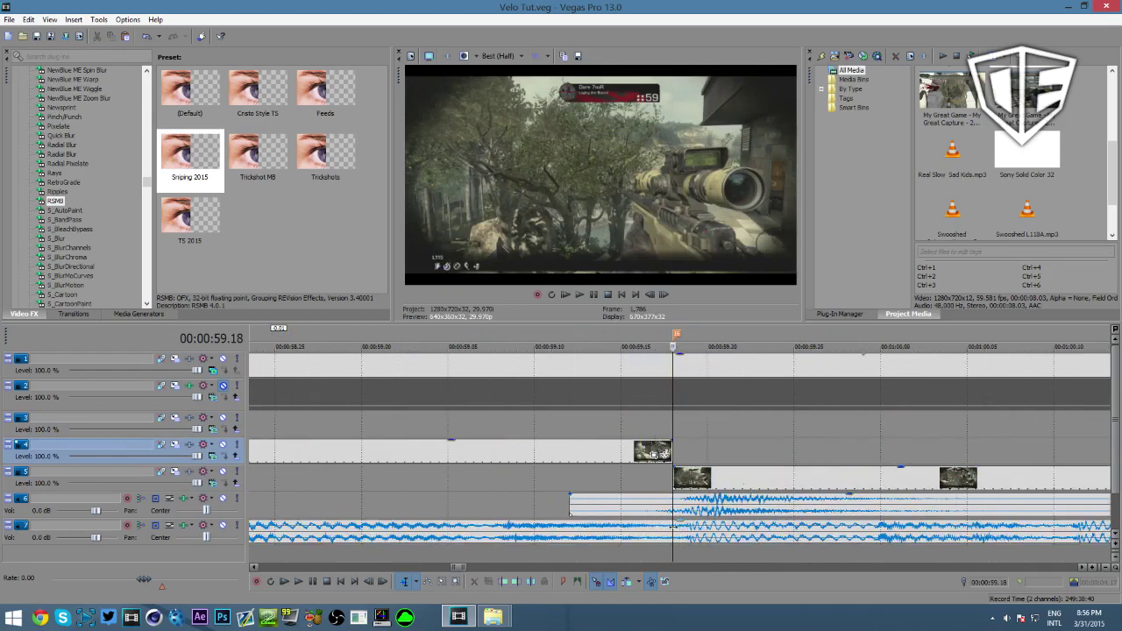
left_click(721, 507)
scroll(704, 437, "down", 3)
key("ctrl+s")
- Return to marker 10 at 00:00:54.00 to view the second montage section's opening clips
scroll(690, 435, "down", 5)
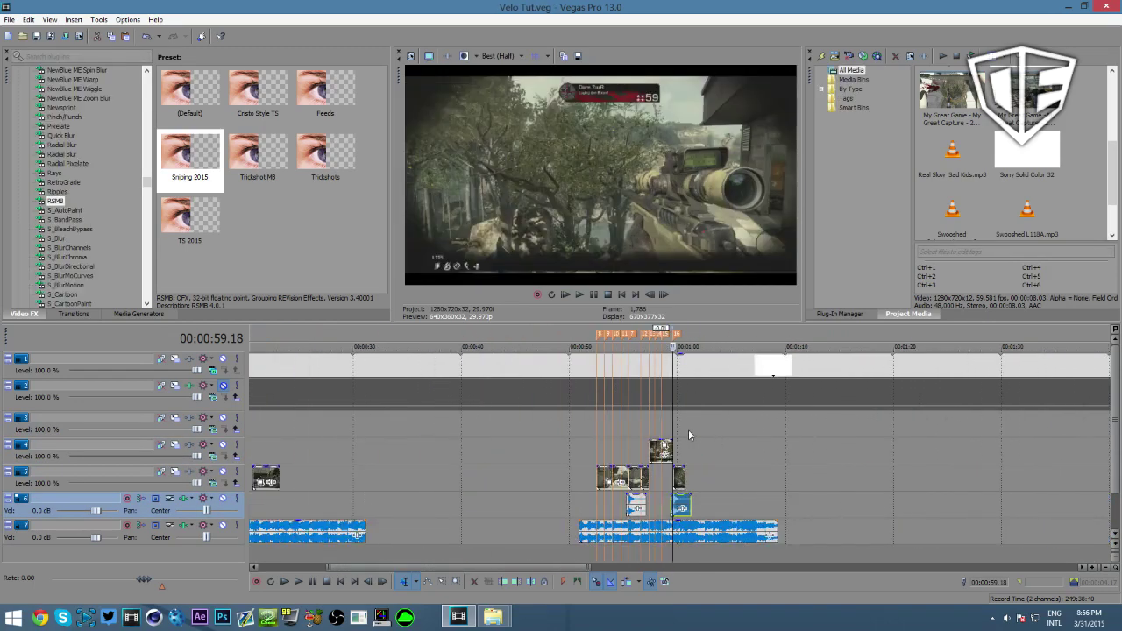
left_click(613, 410)
scroll(615, 413, "up", 4)
scroll(643, 439, "up", 4)
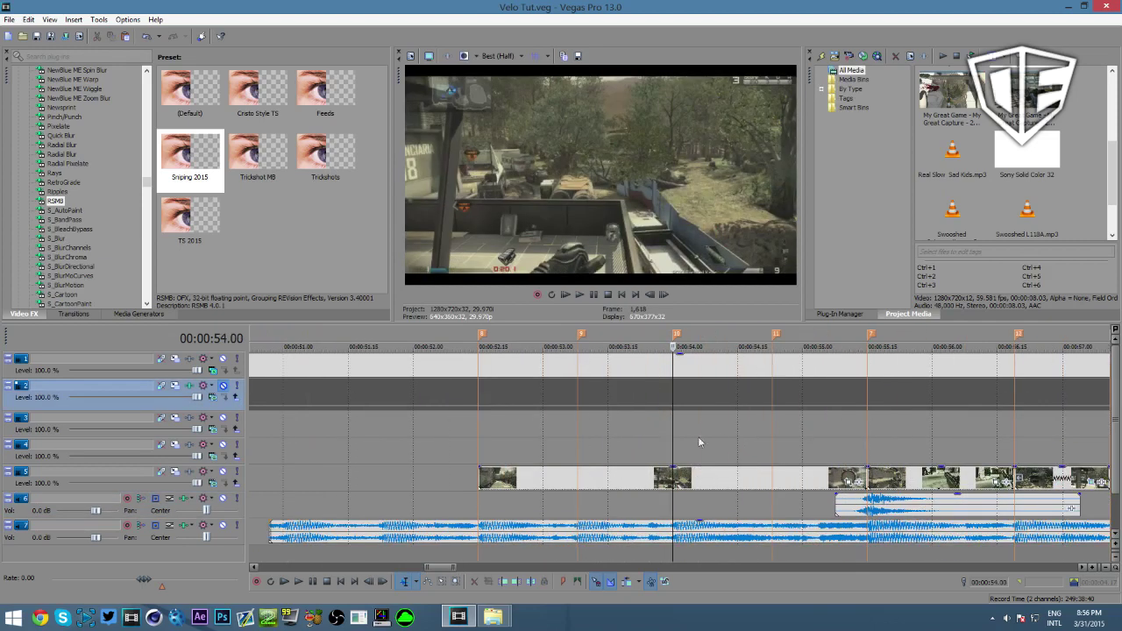
- Move the clip starting at marker 7 up to track 4 and align the first clip's end with marker 7
left_click(836, 438)
left_click_drag(837, 438, 868, 439)
mouse_move(896, 479)
left_mouse_down()
mouse_move(895, 453)
mouse_move(874, 471)
mouse_move(909, 474)
mouse_move(866, 479)
left_mouse_up()
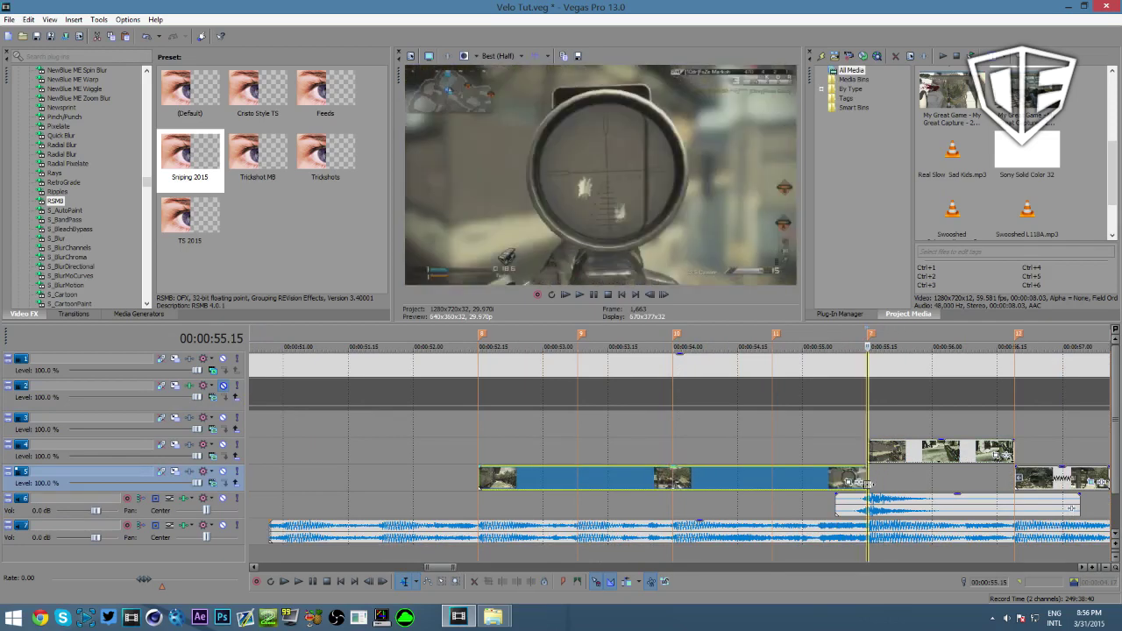
- Extend the end of the first clip on track 5 past marker 7 to 00:00:55.18 and step through the added frames
mouse_move(475, 482)
left_mouse_down()
mouse_move(514, 482)
mouse_move(438, 481)
mouse_move(500, 479)
left_mouse_up()
left_click_drag(751, 474, 728, 467)
left_click(728, 460)
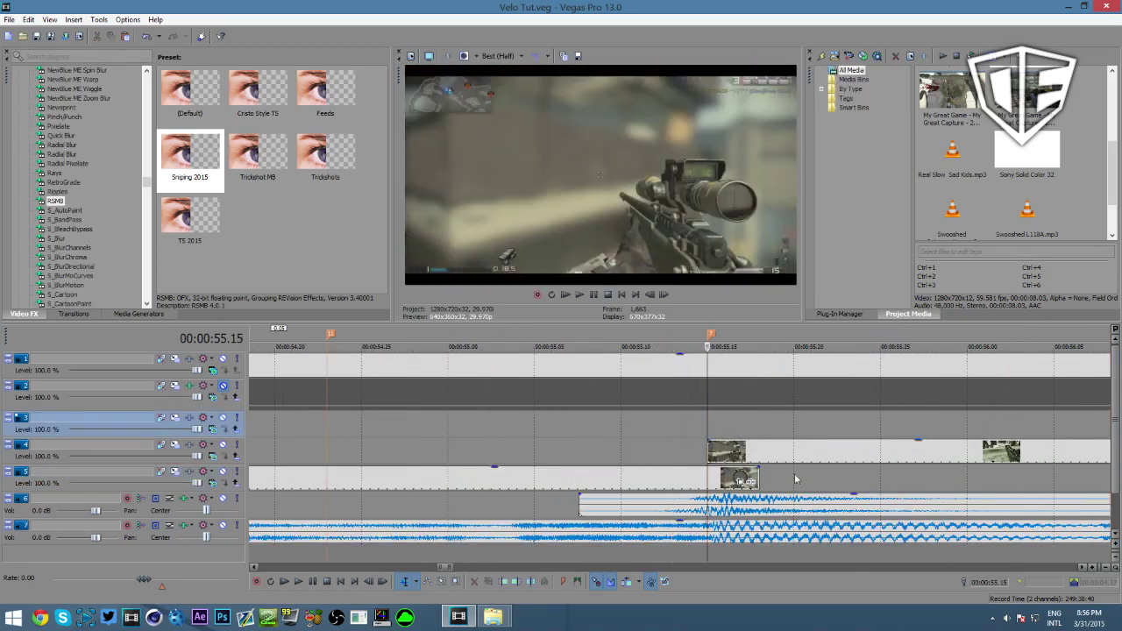
key("Right")
key("Right")
key("Right")
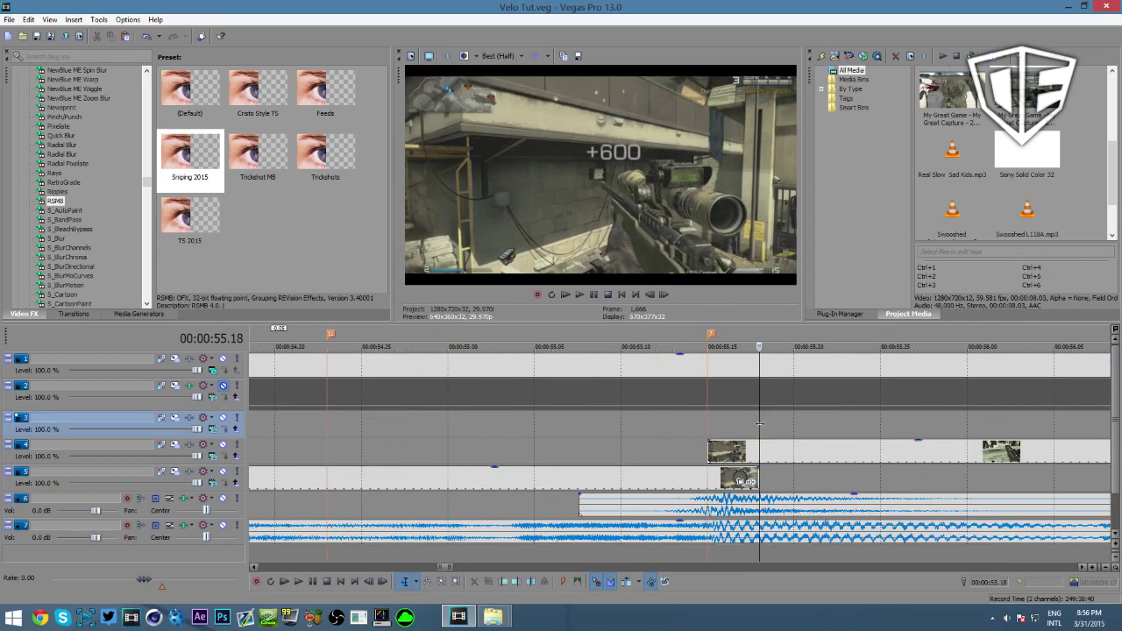
- Examine how the extended first clip overlaps the track 4 clip at marker 7, including the frames around 00:00:55.06
left_click(711, 429)
scroll(708, 431, "down", 5)
left_click(418, 475)
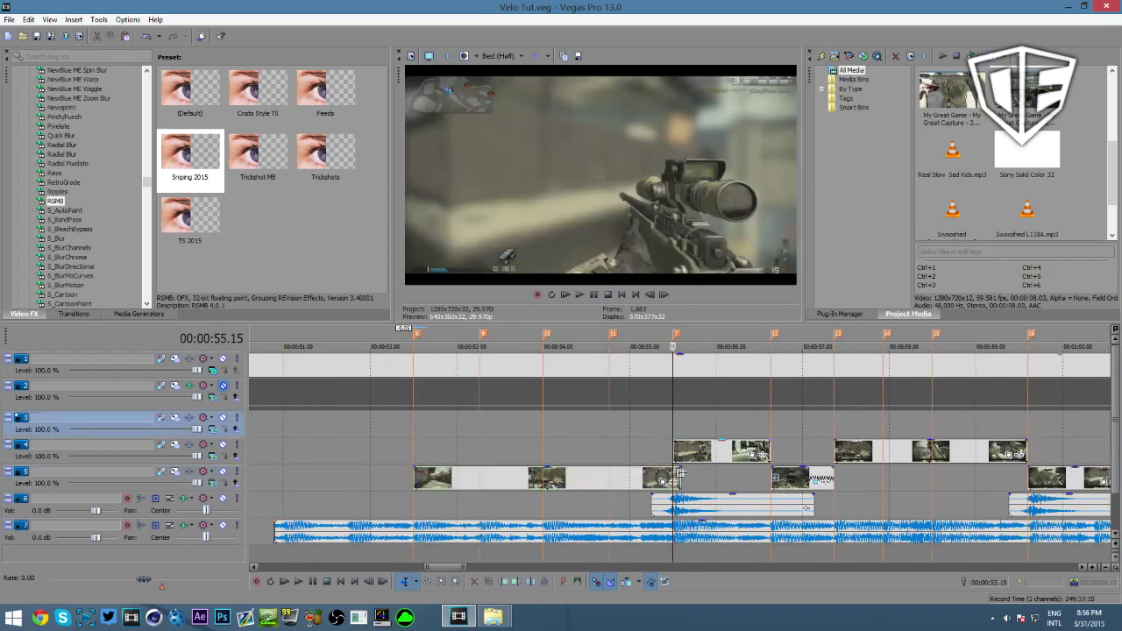
scroll(701, 487, "up", 3)
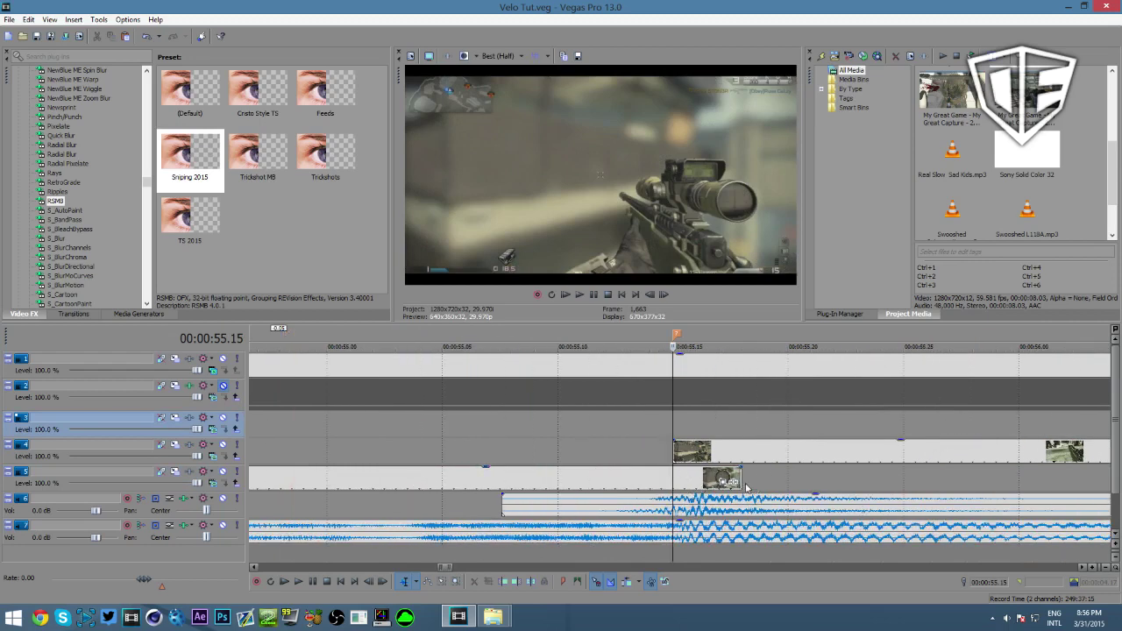
left_click(741, 480)
mouse_move(750, 458)
left_mouse_down()
mouse_move(866, 455)
mouse_move(748, 457)
left_mouse_up()
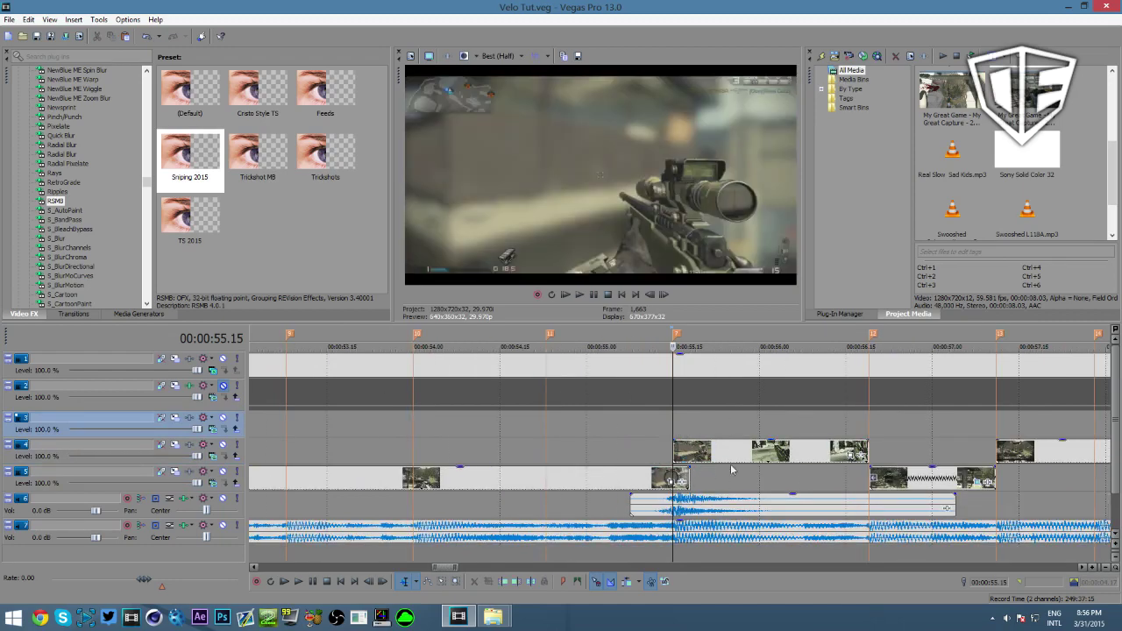
scroll(758, 485, "up", 4)
key("space")
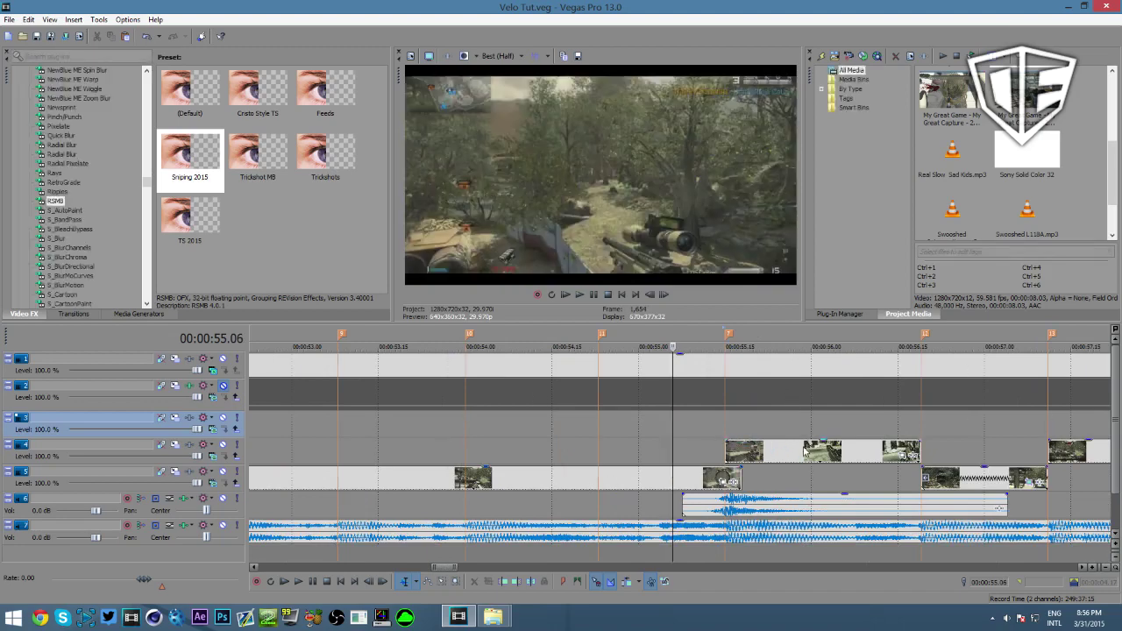
scroll(785, 407, "down", 6)
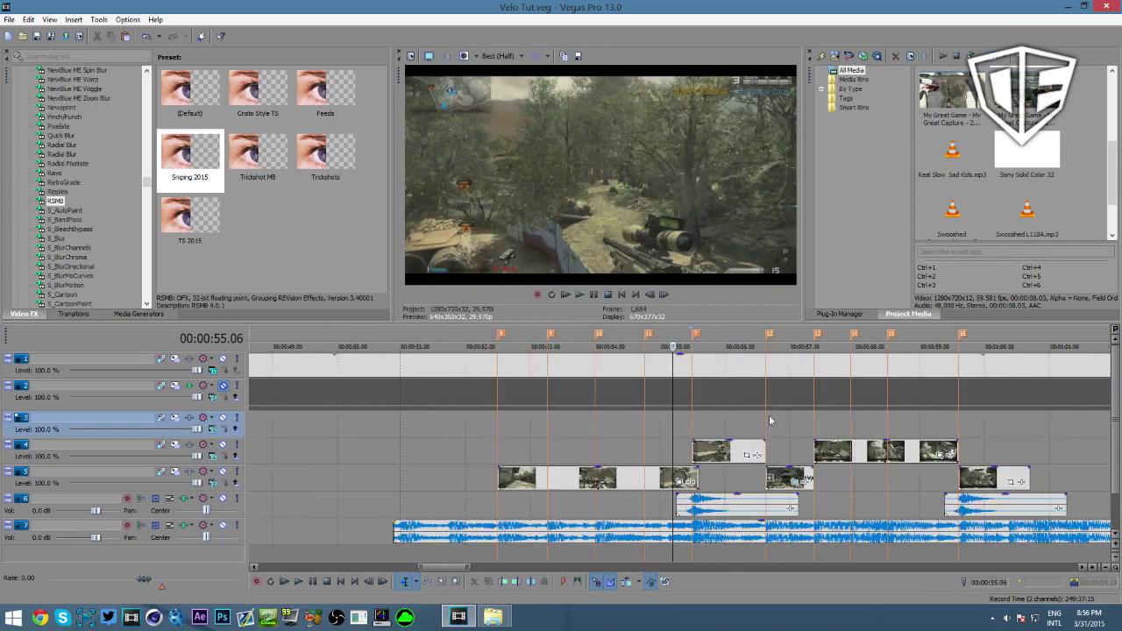
scroll(772, 420, "up", 2)
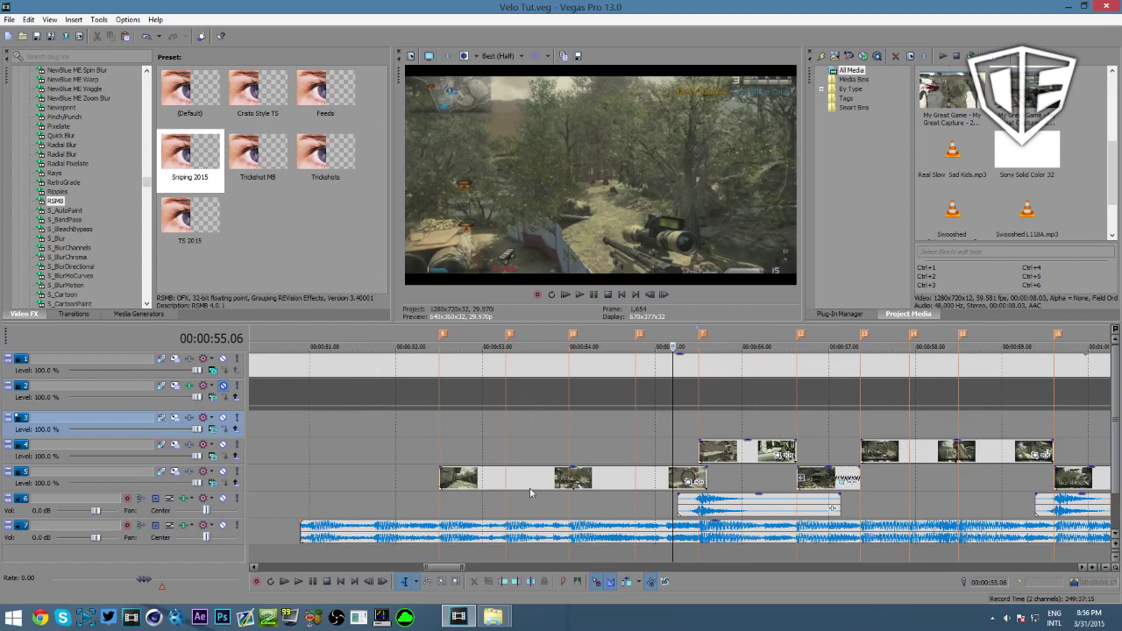
- Insert a velocity envelope on the first clip of the second section, starting at 00:00:52.15 on track 5
left_click(441, 479)
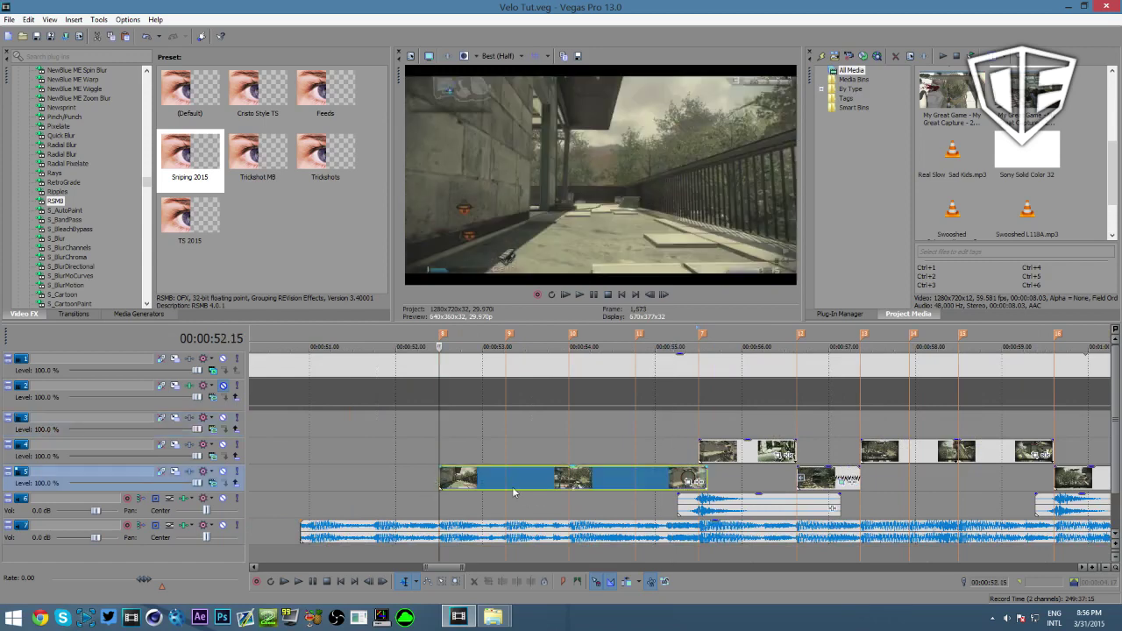
right_click(514, 484)
mouse_move(649, 365)
left_click(695, 367)
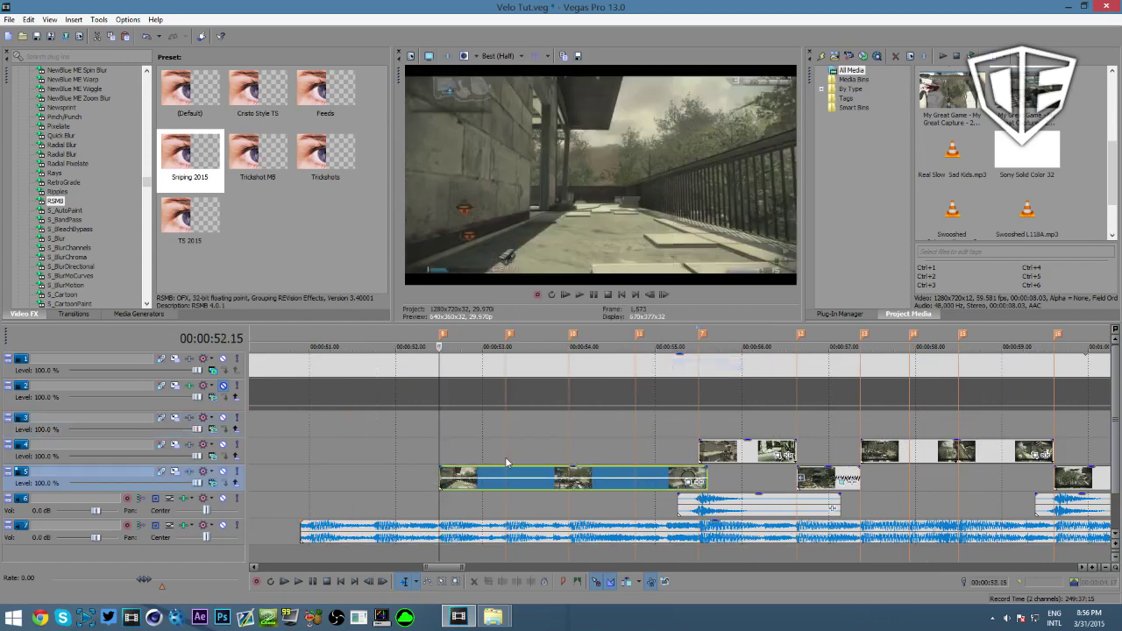
- Review the finished velocity ramps around marker 5 in the first montage section
scroll(501, 483, "down", 8)
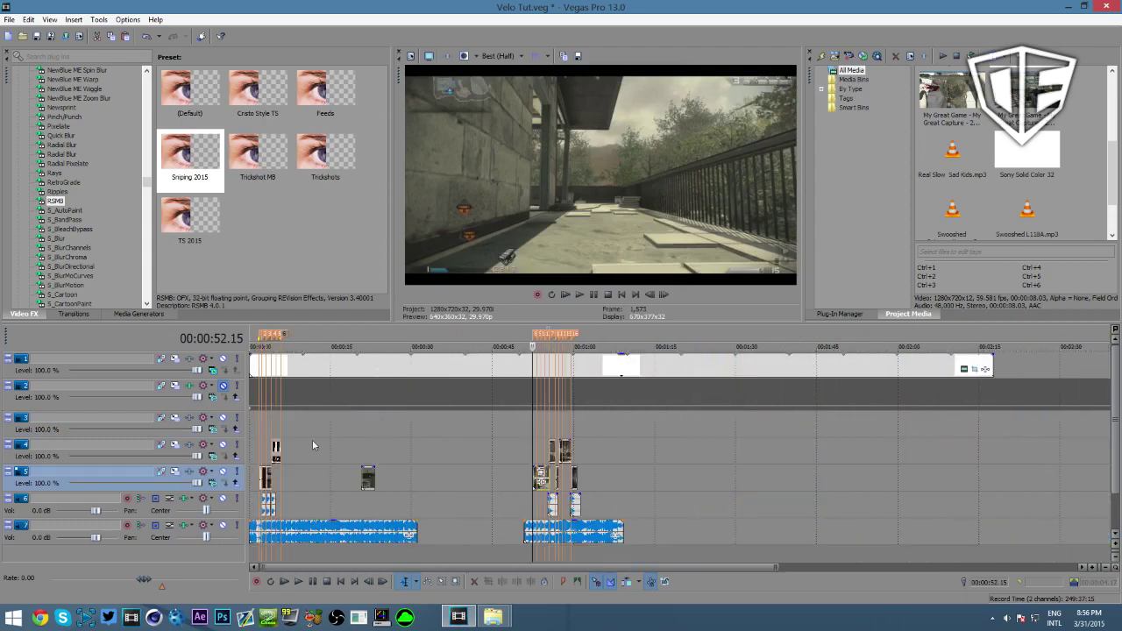
left_click(274, 422)
scroll(273, 422, "up", 10)
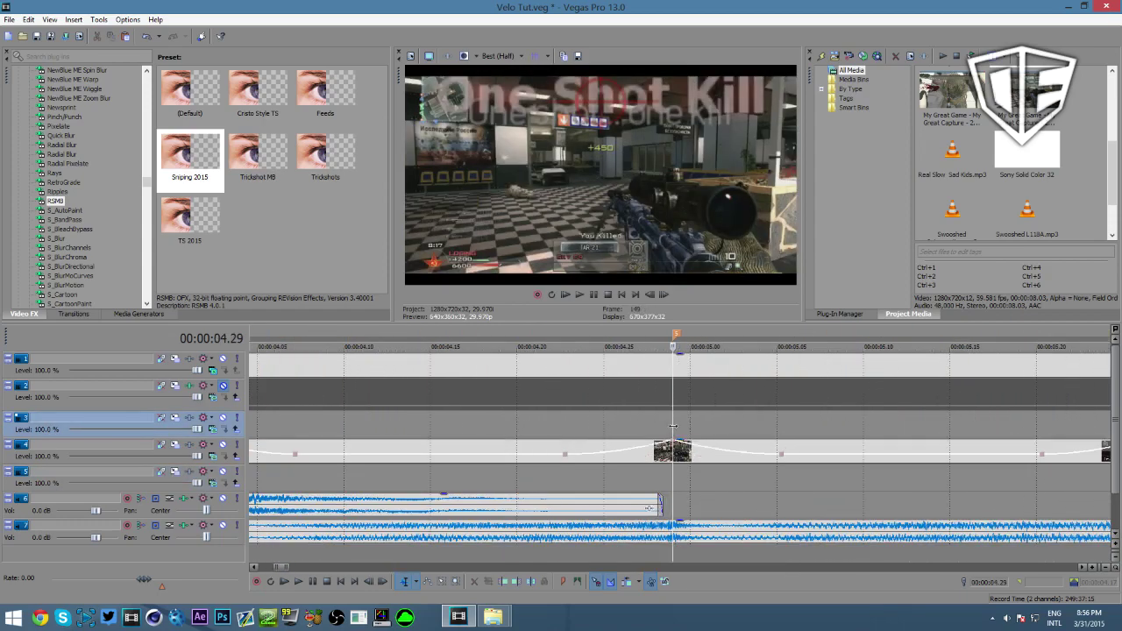
scroll(673, 427, "down", 2)
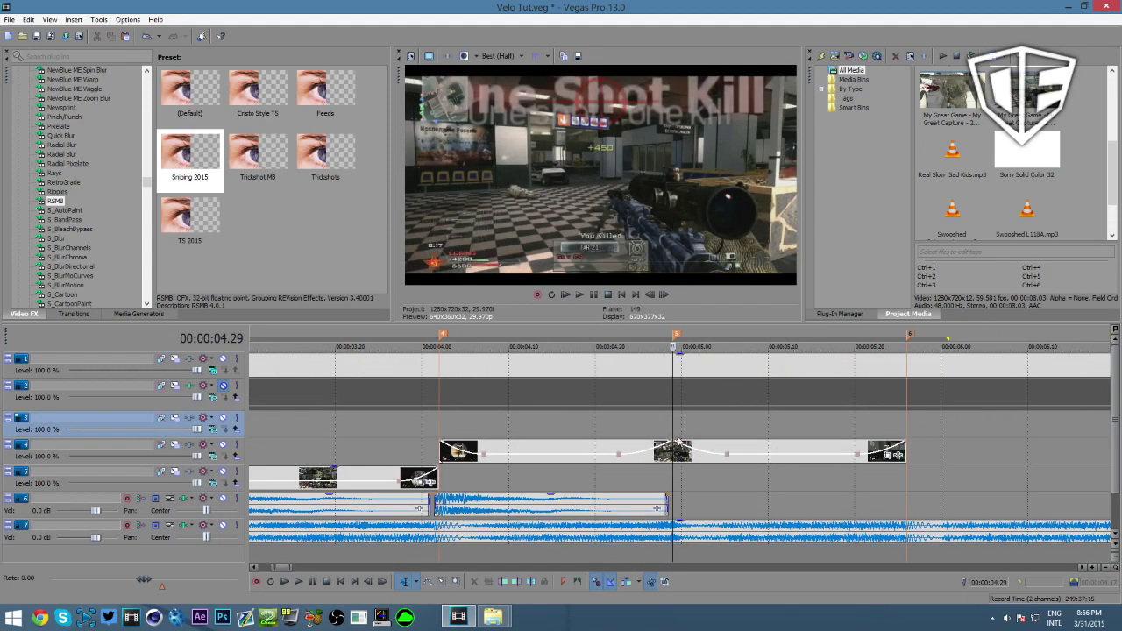
scroll(747, 476, "down", 8)
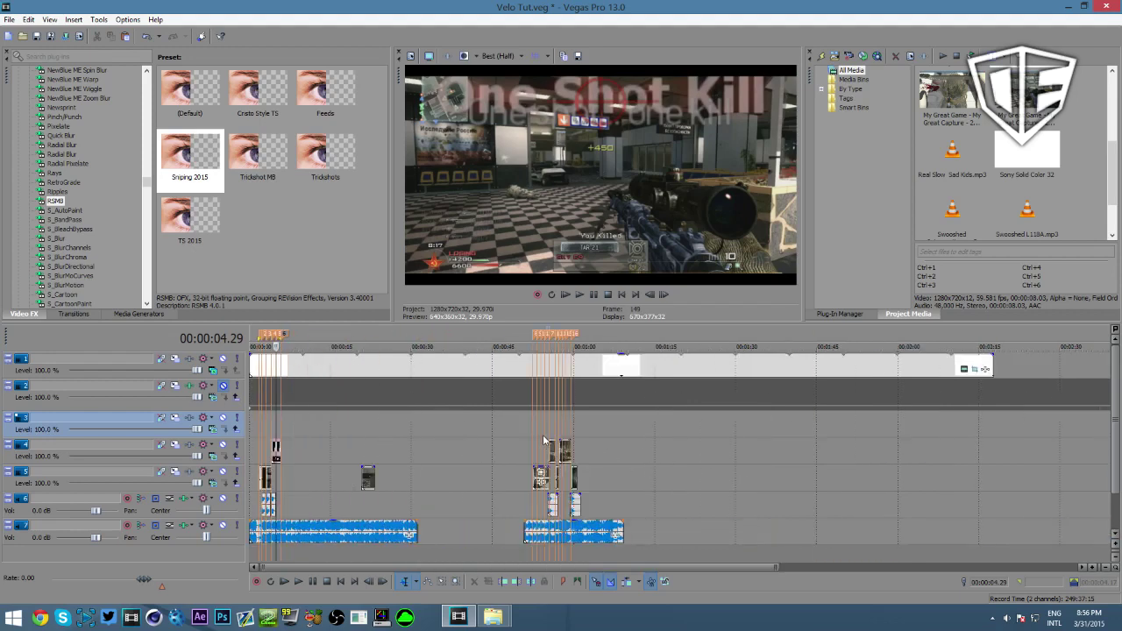
- Raise the first clip's velocity envelope in the second section to 300% and add a point at marker 9
left_click(542, 440)
scroll(543, 440, "up", 7)
left_click_drag(687, 482, 683, 469)
double_click(578, 469)
left_click_drag(578, 469, 581, 443)
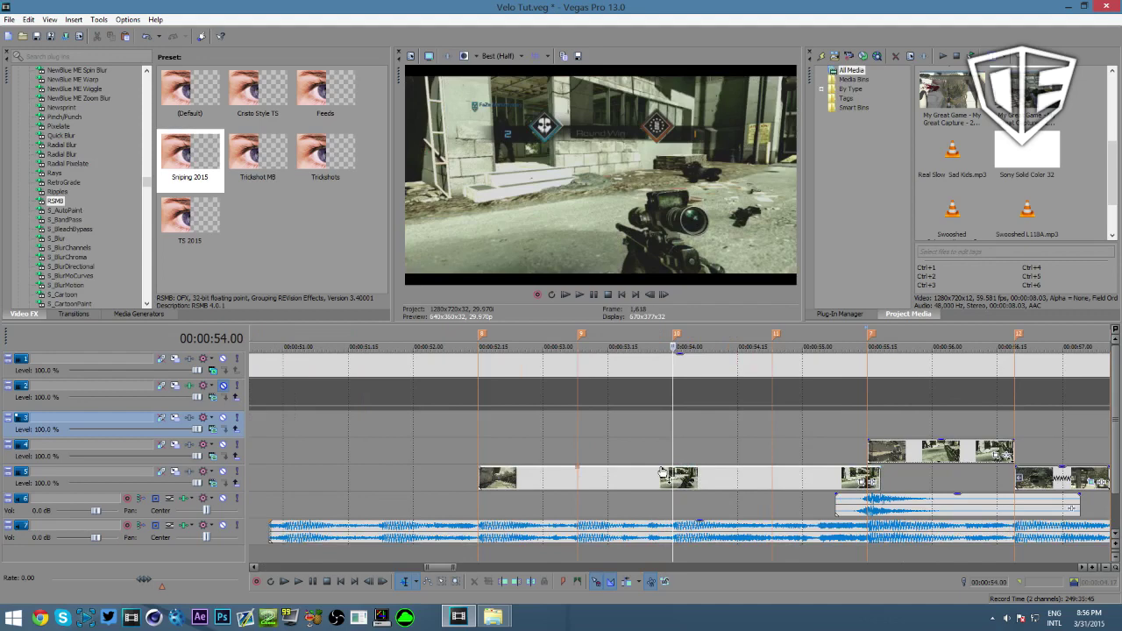
- Add 300% velocity points at marker 11 and near the clip's end, and trim the clip's end to marker 7
double_click(739, 468)
left_click_drag(773, 445, 772, 446)
double_click(831, 468)
left_click_drag(831, 468, 875, 426)
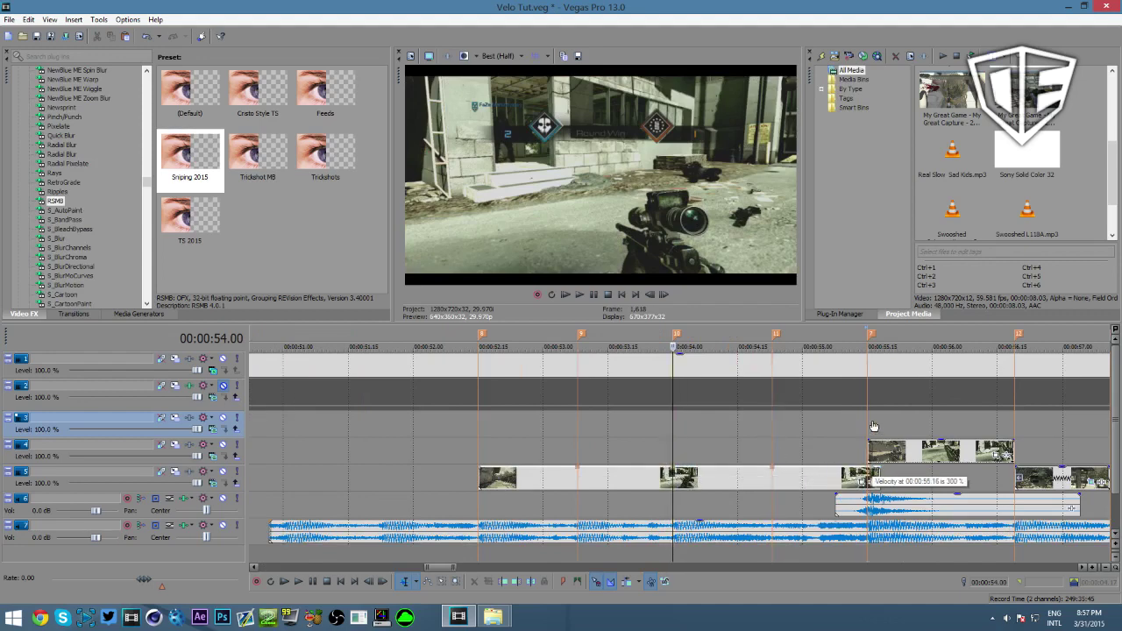
left_click_drag(877, 472, 867, 472)
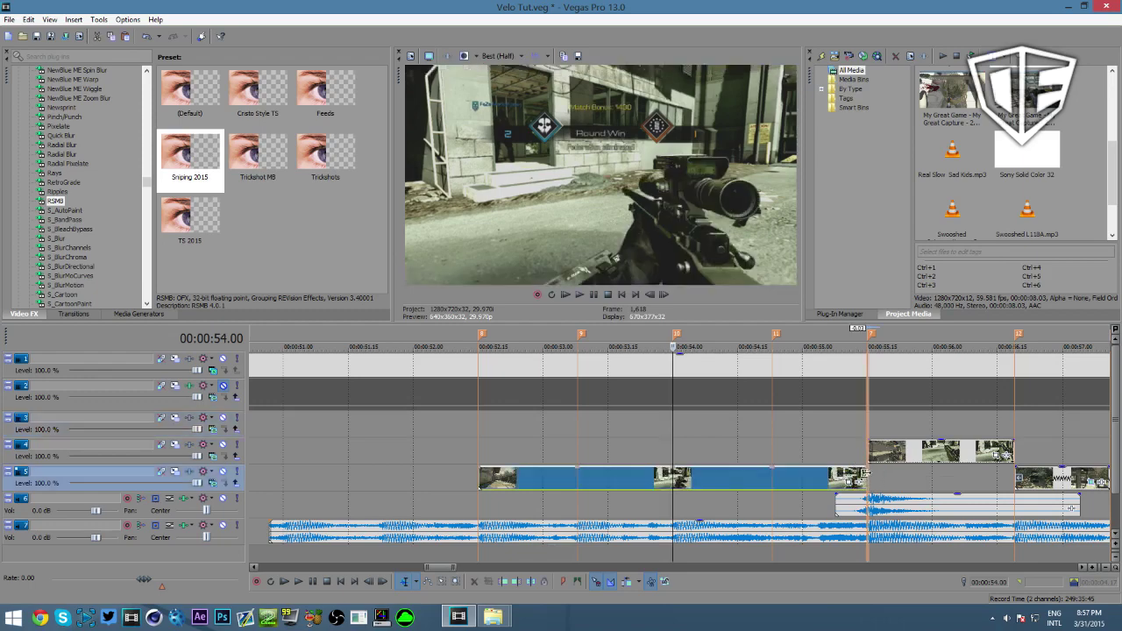
- Step and scrub through the track 4 clip around marker 15, from about 00:00:58.14 to 00:00:58.26, to examine its frames
scroll(871, 421, "down", 3)
left_click(872, 416)
scroll(875, 414, "up", 3)
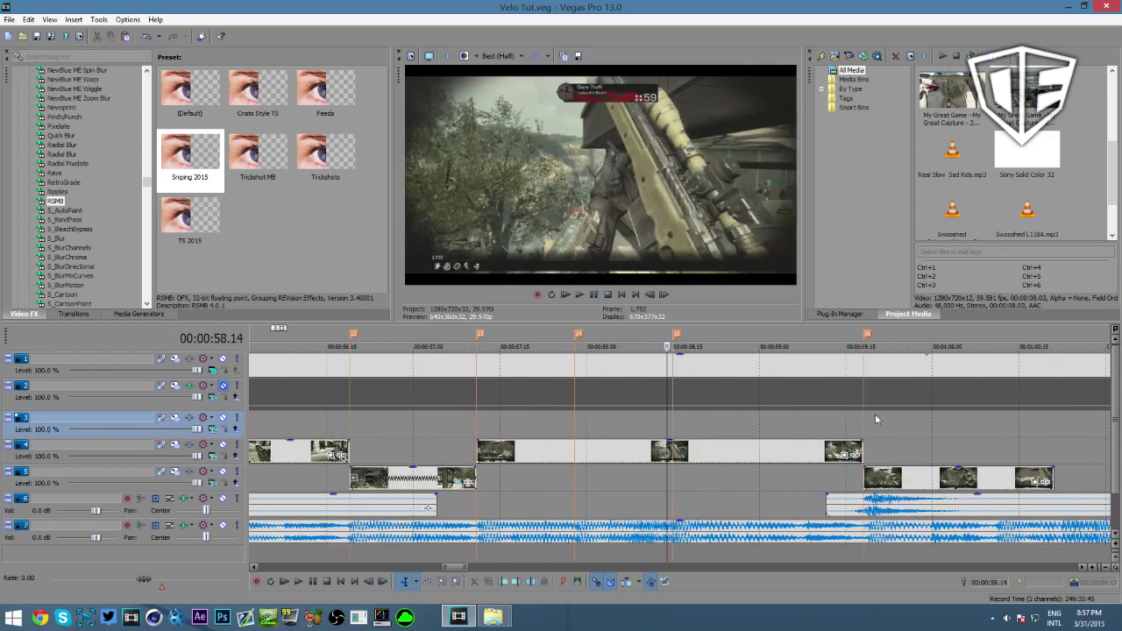
scroll(878, 413, "up", 3)
key("Left")
key("Left")
key("Left")
key("Left")
key("Left")
key("Left")
key("Left")
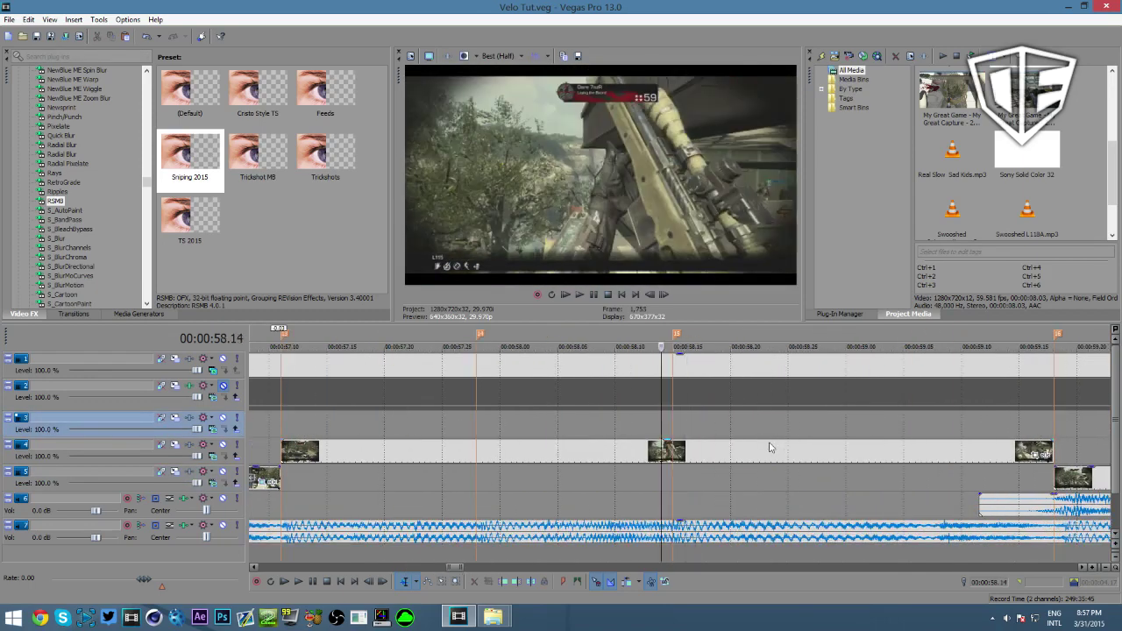
key("Right")
key("Right")
key("Right")
key("Right")
key("Right")
key("Right")
key("Right")
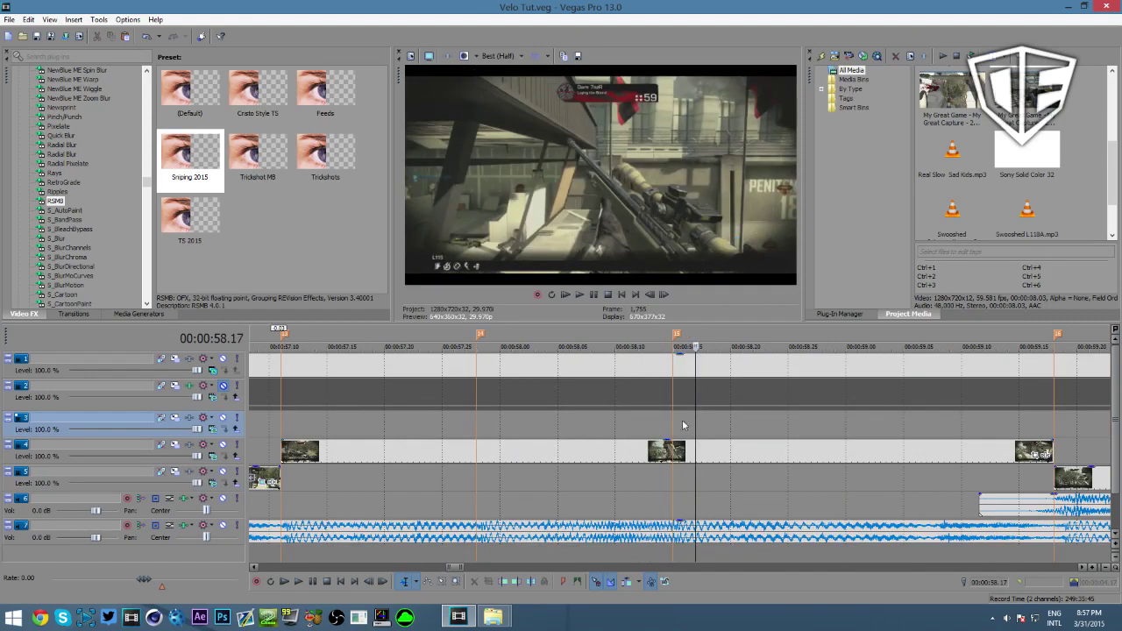
key("space")
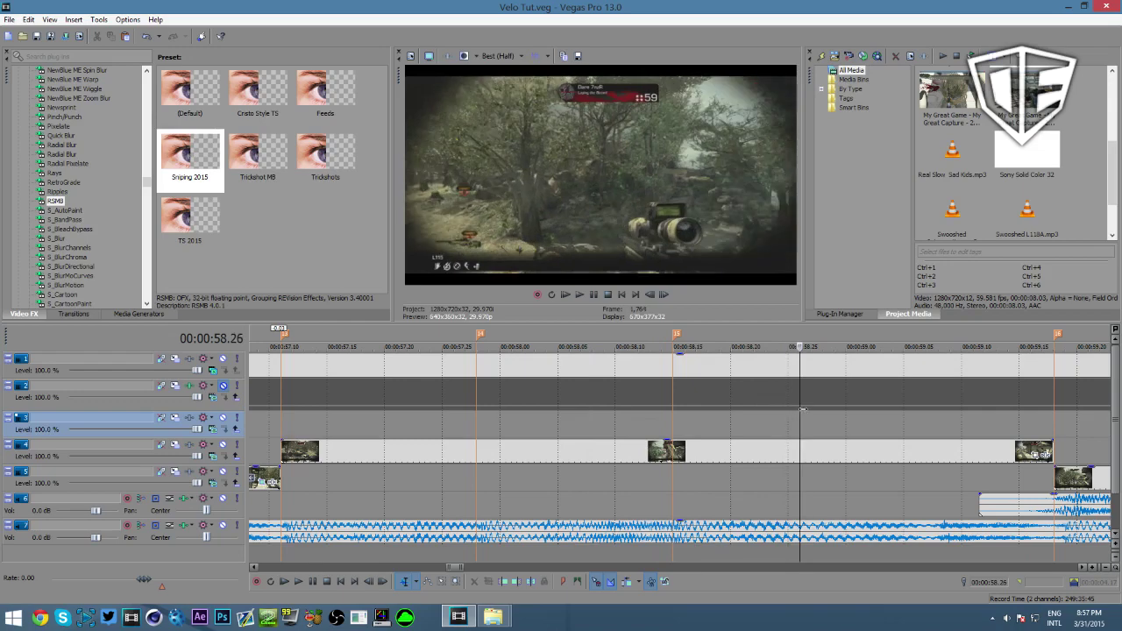
left_click_drag(842, 409, 760, 429)
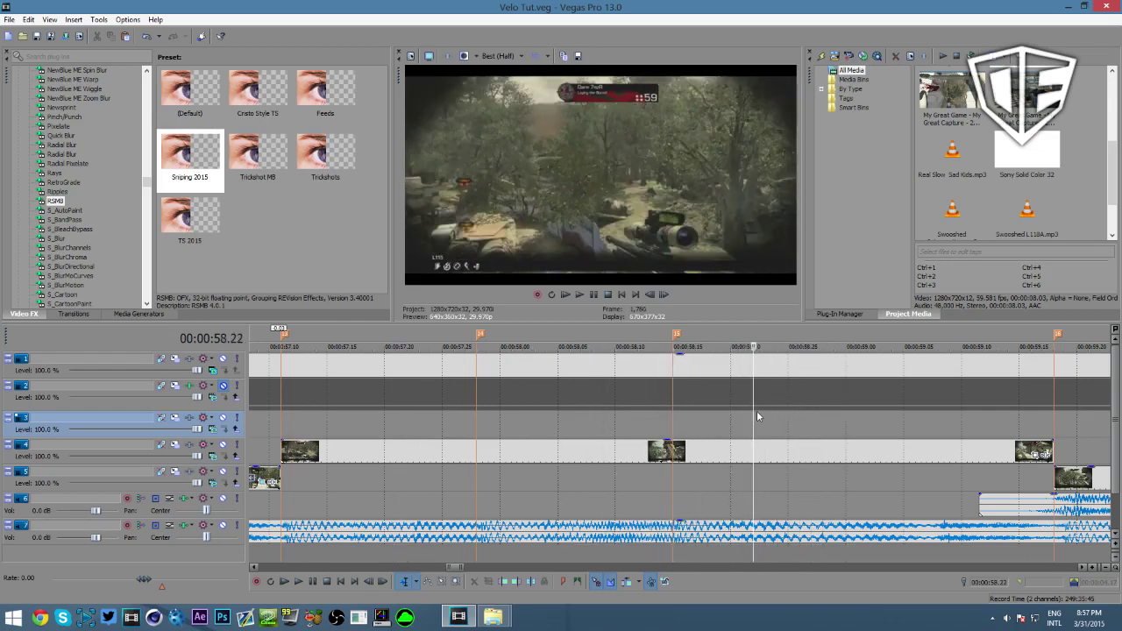
- Add a 50% forward velocity point at 00:00:52.22 on the first clip and apply a Fast Fade from the clip's start
scroll(756, 411, "down", 10)
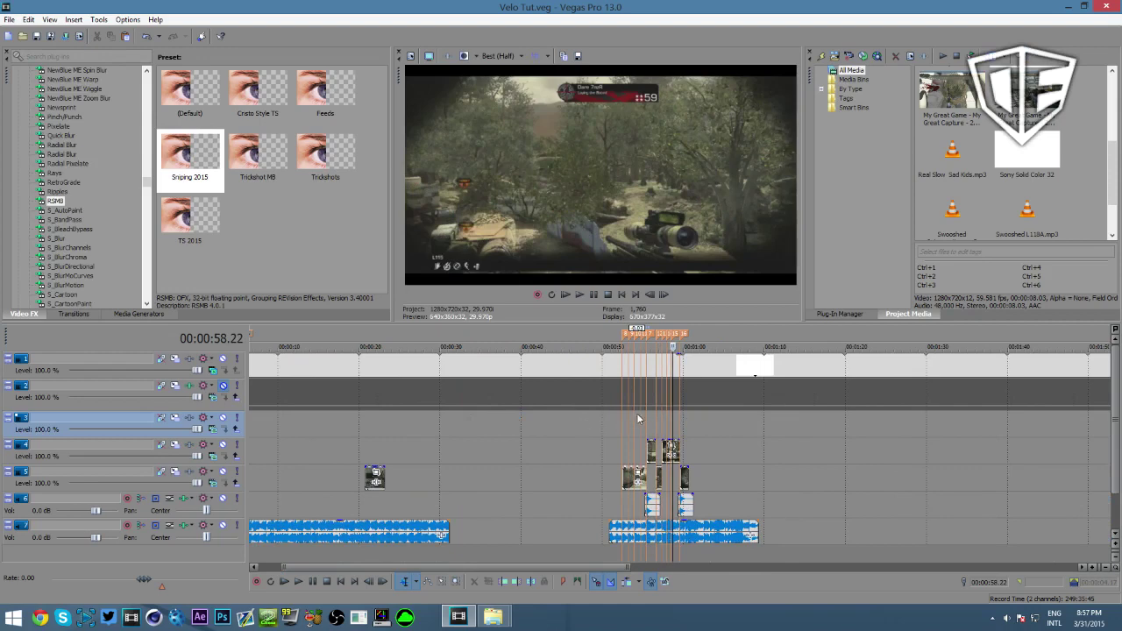
left_click(638, 413)
scroll(659, 417, "up", 8)
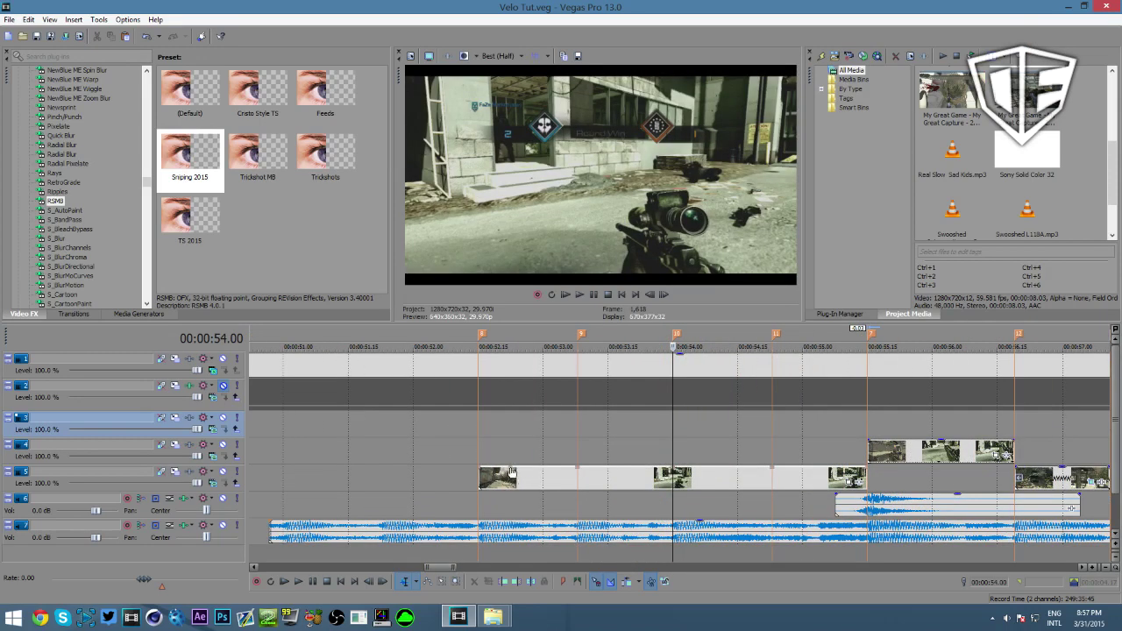
double_click(511, 468)
right_click(511, 468)
left_click(572, 270)
right_click(491, 469)
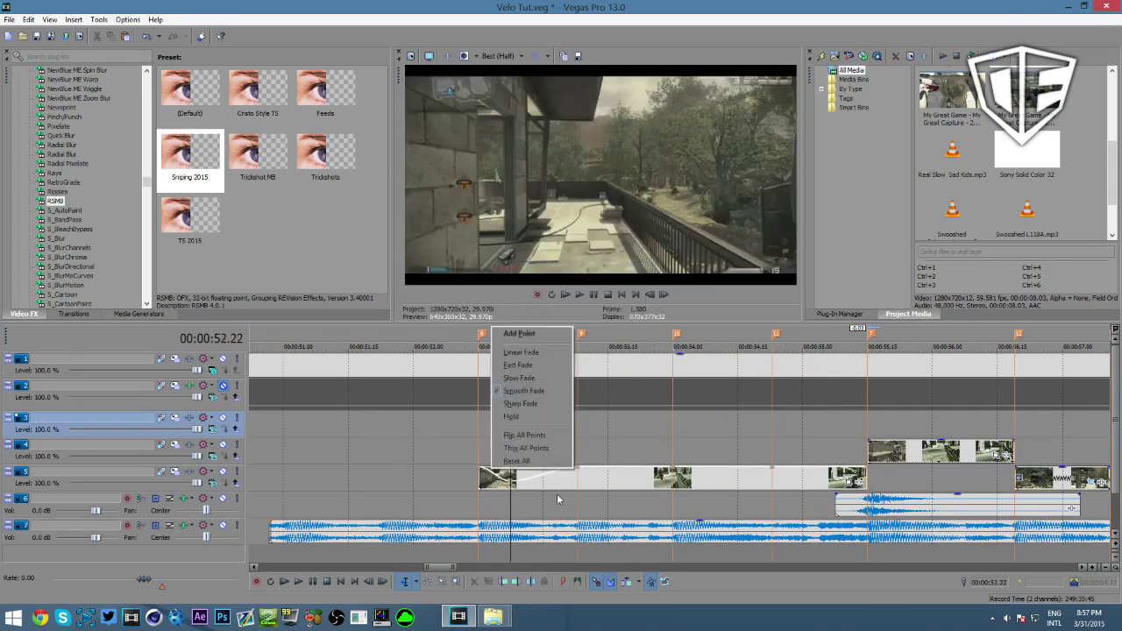
left_click(534, 367)
- Add a 50% forward velocity point at 00:00:53.01 and apply a Slow Fade to the segment rising to marker 9
double_click(548, 472)
right_click(548, 471)
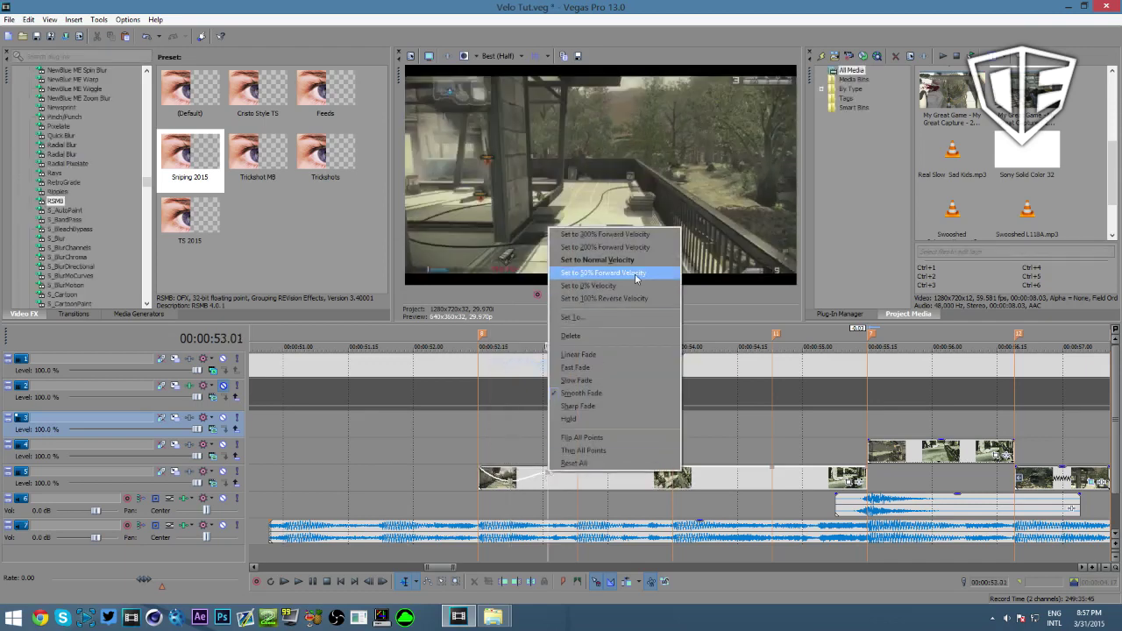
left_click(637, 273)
right_click(563, 483)
left_click(600, 399)
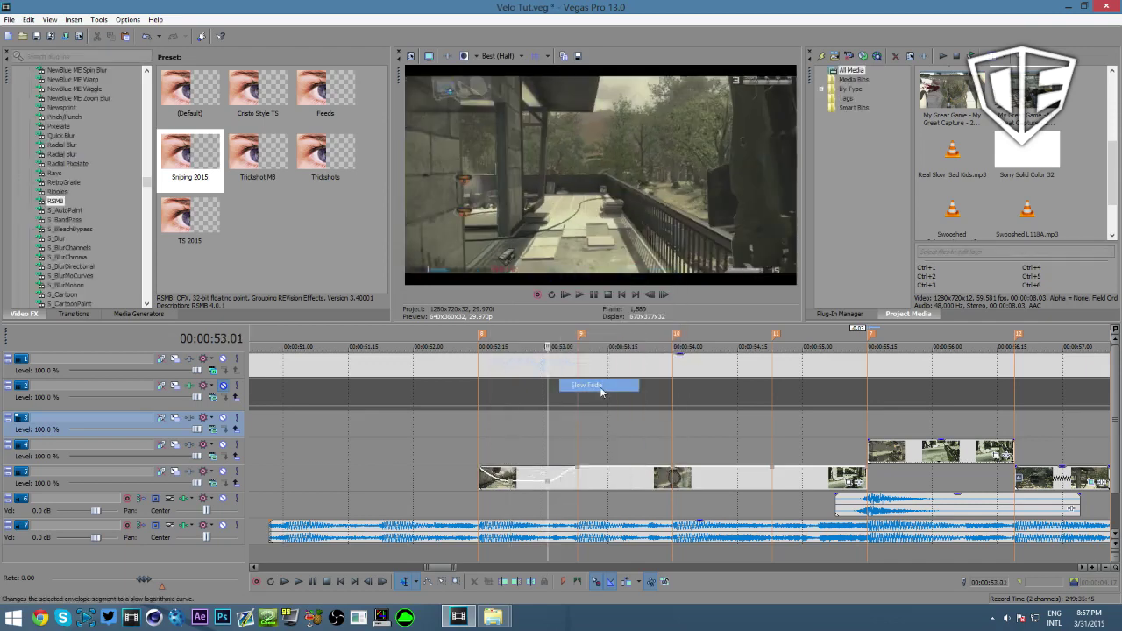
- Add a velocity point at 00:00:53.15 and set it to 50% forward velocity
double_click(609, 467)
right_click(609, 467)
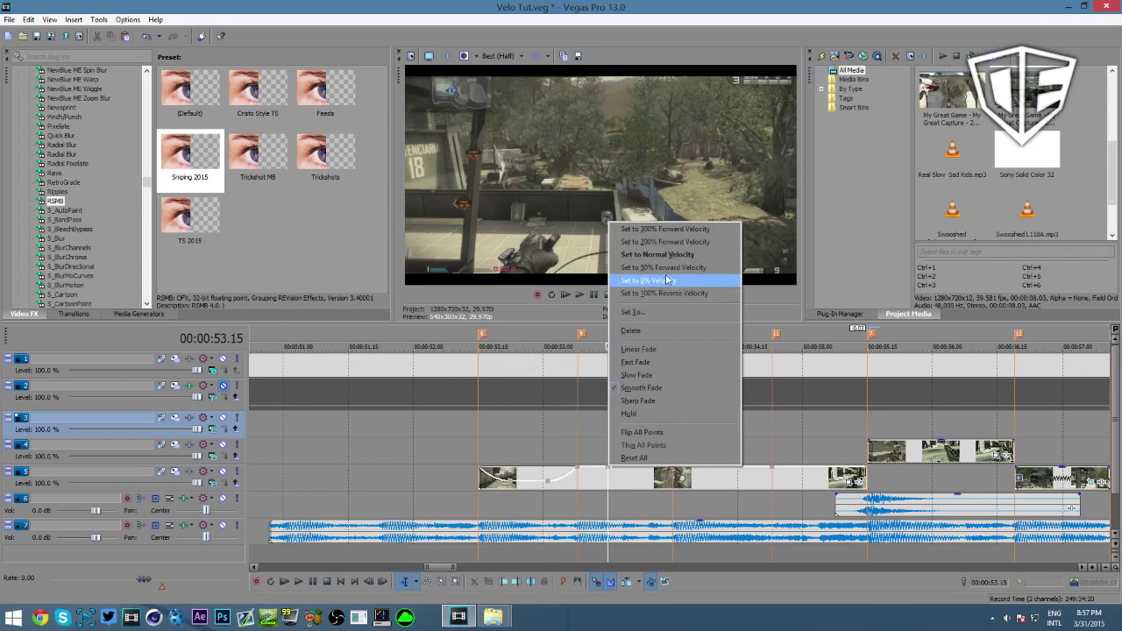
left_click(671, 280)
scroll(736, 475, "up", 2)
right_click(671, 484)
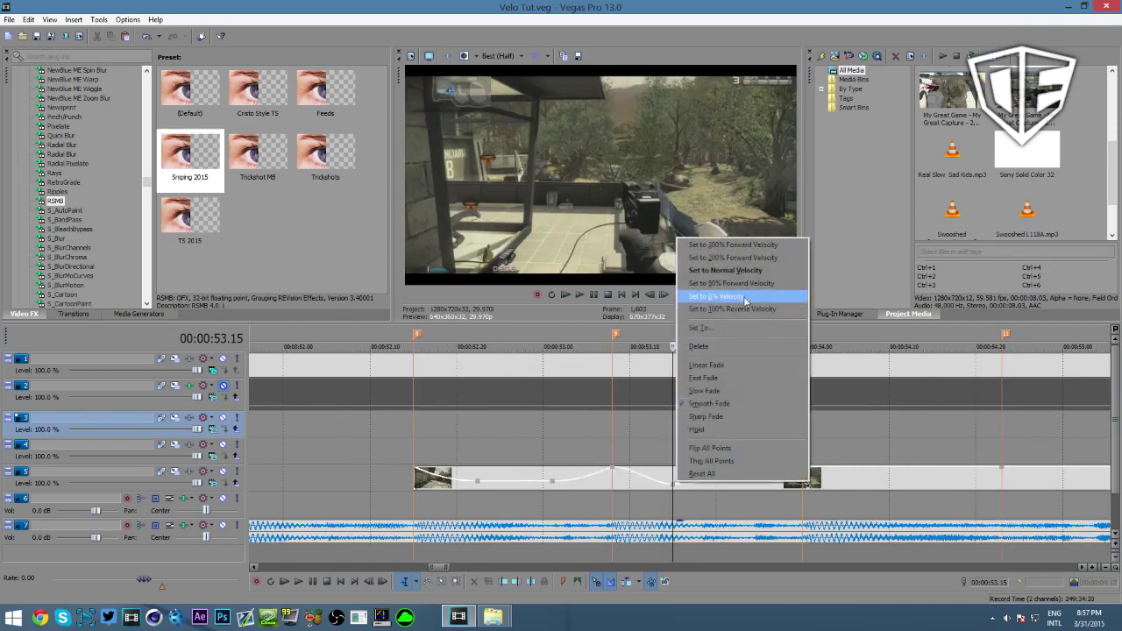
left_click(719, 282)
- Apply a Fast Fade to the velocity segment between marker 9 and the point at 00:00:53.15
right_click(650, 483)
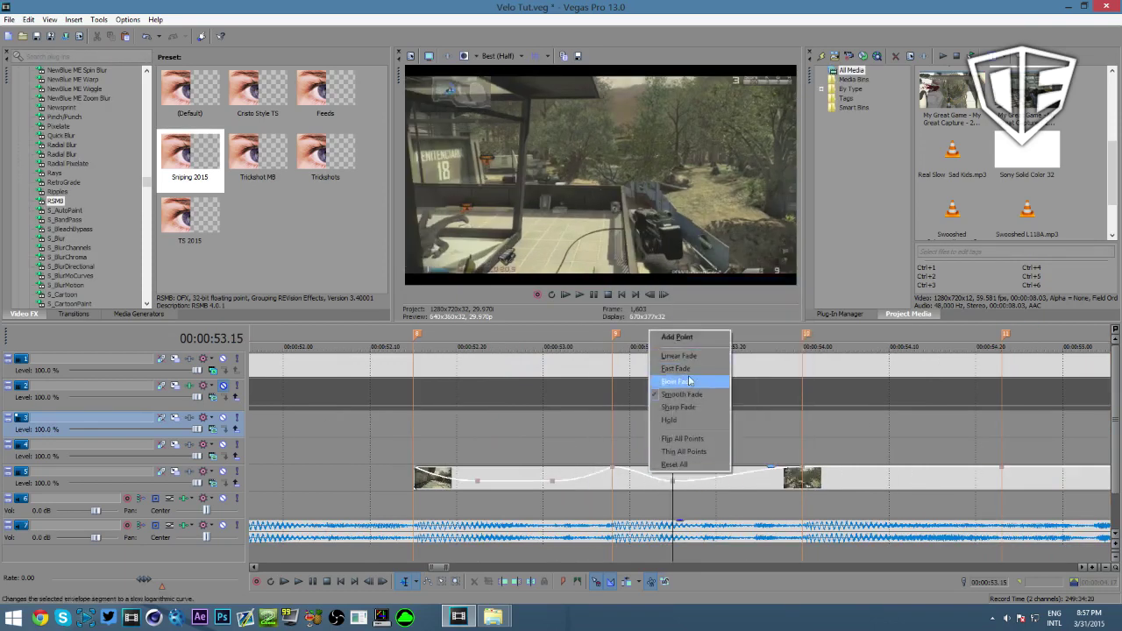
left_click(688, 383)
right_click(651, 476)
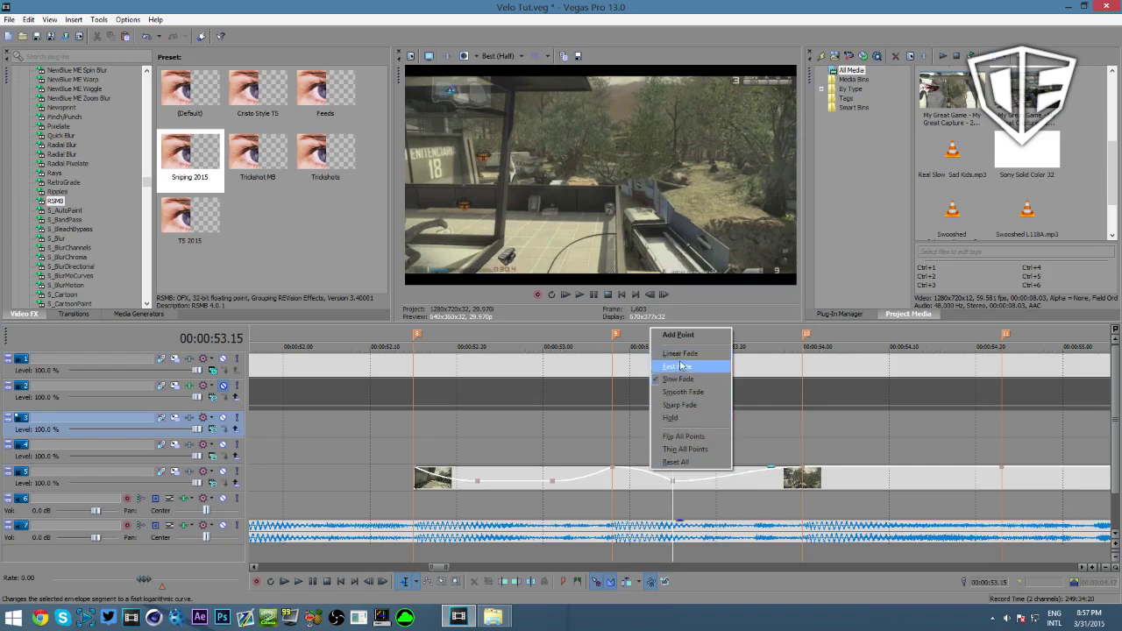
left_click(688, 368)
- Set a velocity point at 00:00:53.24 to 50% forward and apply a Slow Fade to the segment rising to marker 10
right_click(758, 480)
left_click(811, 281)
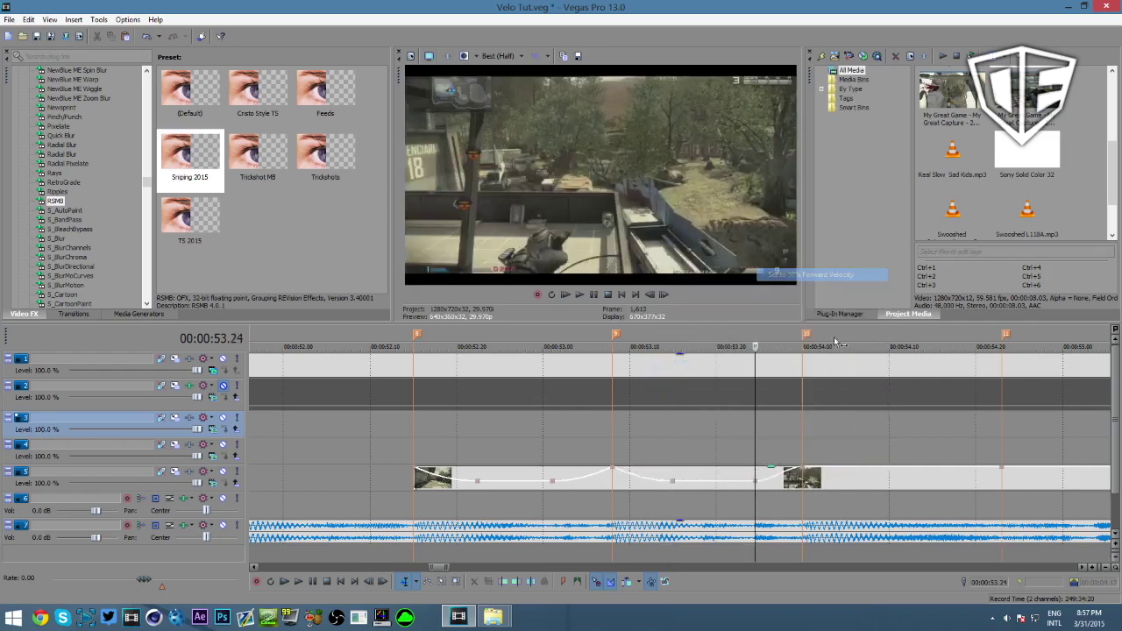
right_click(779, 474)
left_click(811, 396)
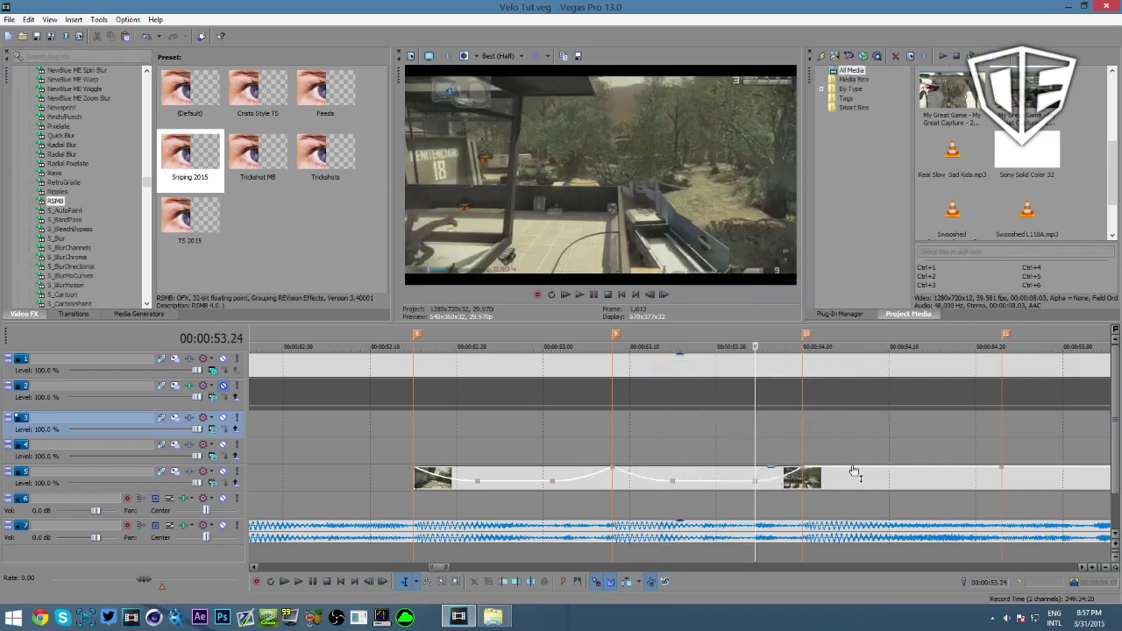
- Set a velocity point at 00:00:54.05 to 50% forward and apply a Fast Fade to the segment falling from marker 10
right_click(852, 471)
left_click(934, 267)
right_click(828, 473)
left_click(823, 472)
right_click(823, 470)
left_click(883, 368)
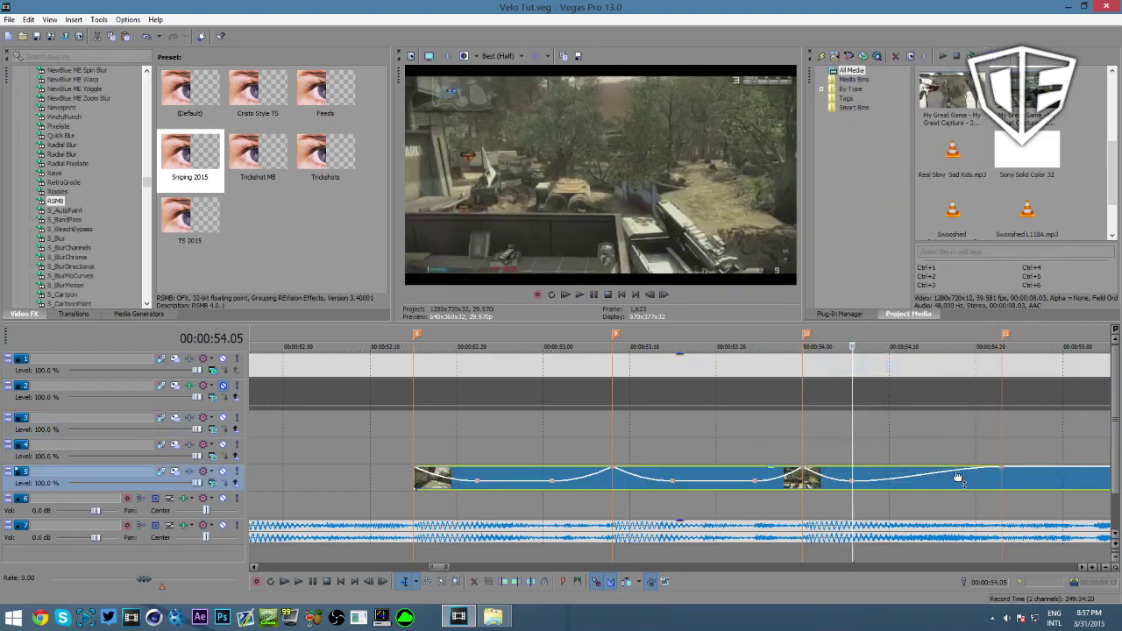
- Set a velocity point at 00:00:54.17 to 50% forward and apply a Slow Fade to the segment rising to marker 11
double_click(956, 471)
right_click(956, 471)
left_click(1025, 274)
right_click(973, 478)
left_click(1013, 384)
scroll(997, 495, "down", 3)
scroll(899, 460, "up", 5)
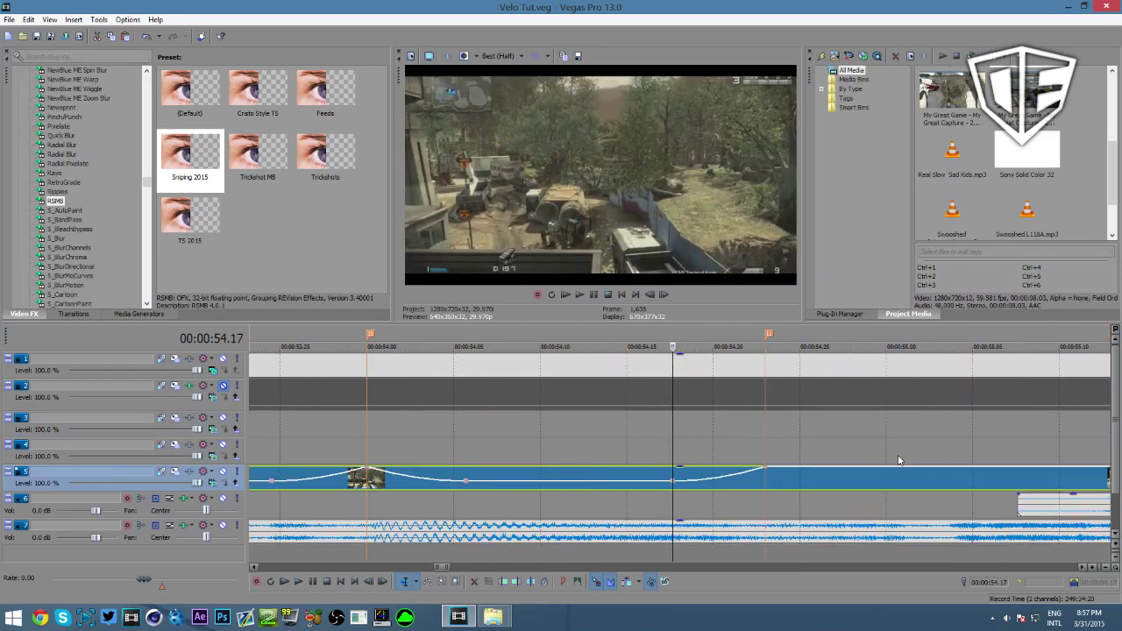
- Set a velocity point at 00:00:55.00 to 50% forward and apply a Fast Fade to the segment falling from marker 11
scroll(898, 460, "down", 3)
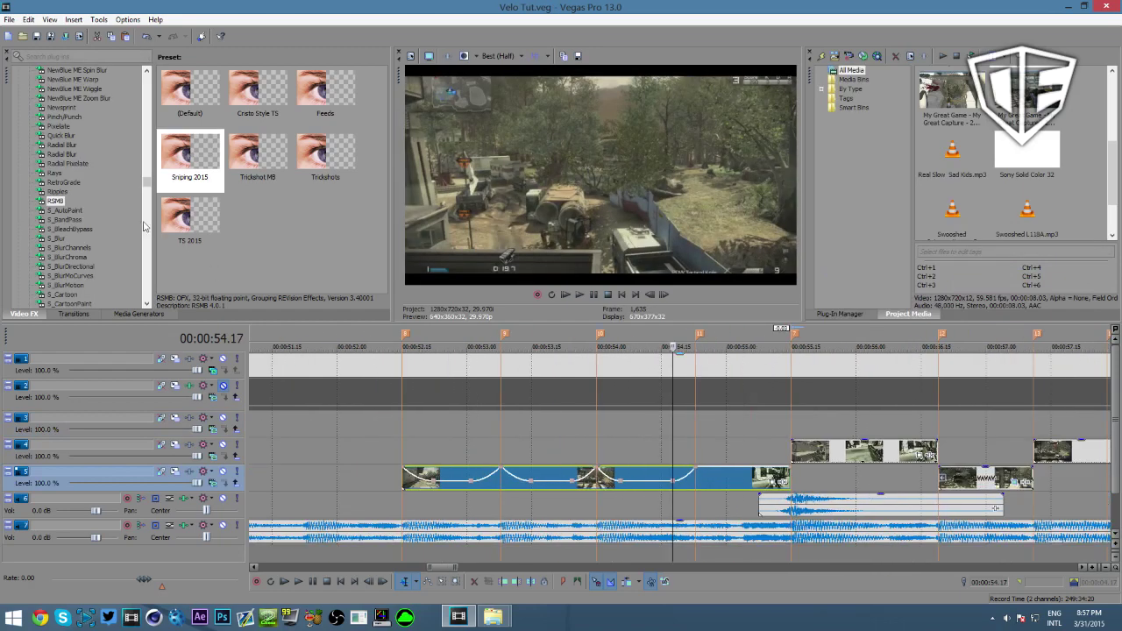
scroll(706, 545, "down", 2)
scroll(727, 506, "up", 5)
scroll(745, 477, "down", 3)
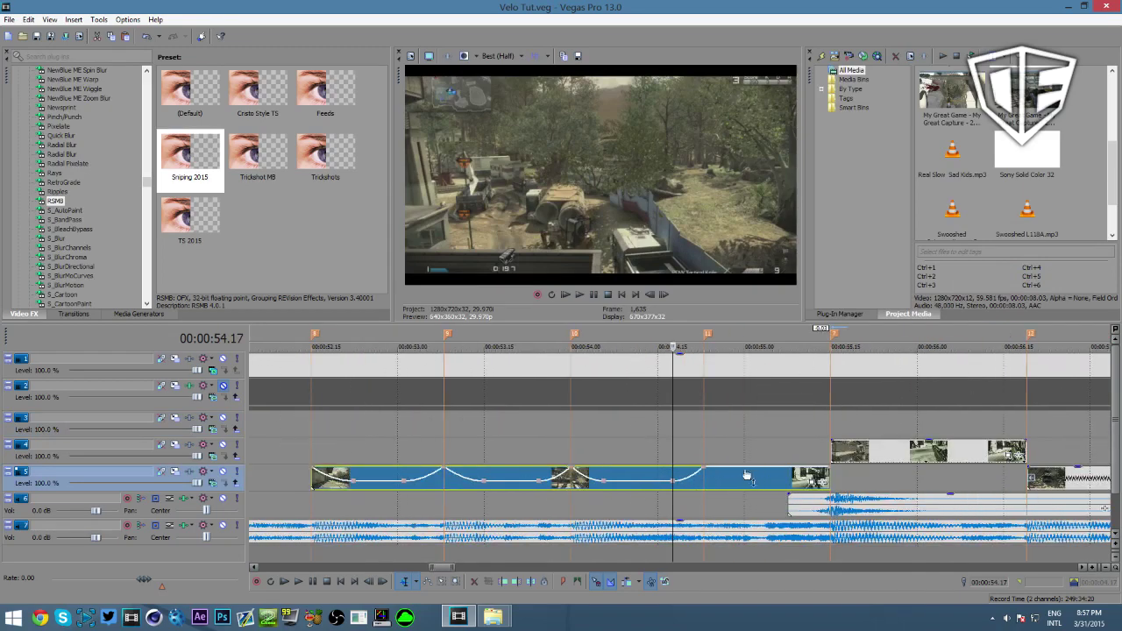
double_click(748, 470)
right_click(748, 469)
left_click(796, 268)
scroll(701, 479, "up", 3)
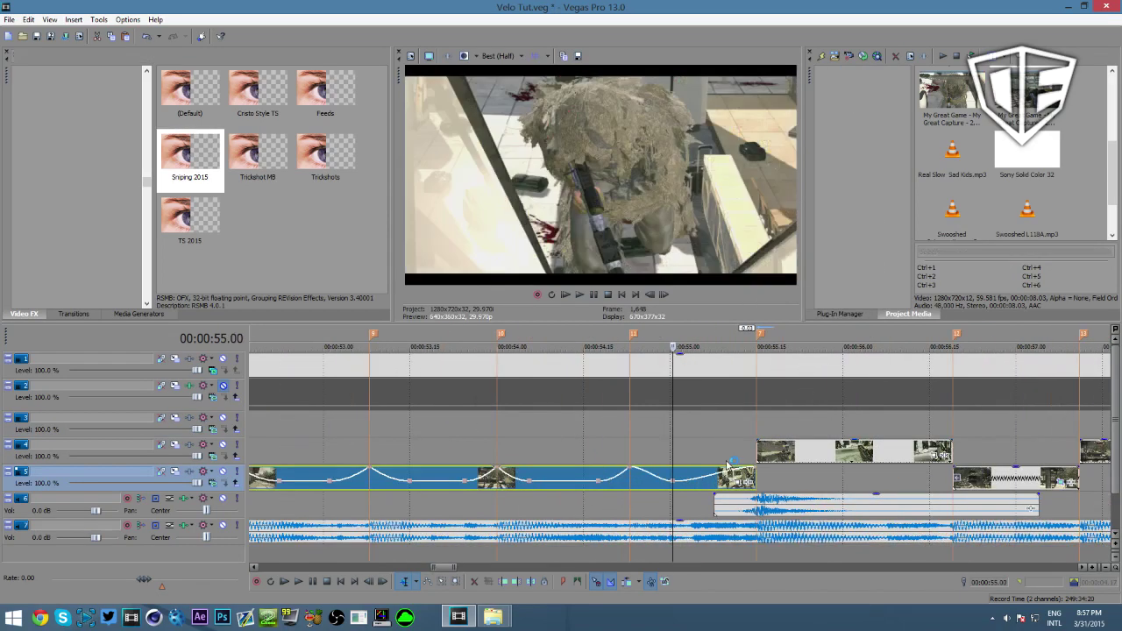
right_click(612, 474)
left_click(651, 365)
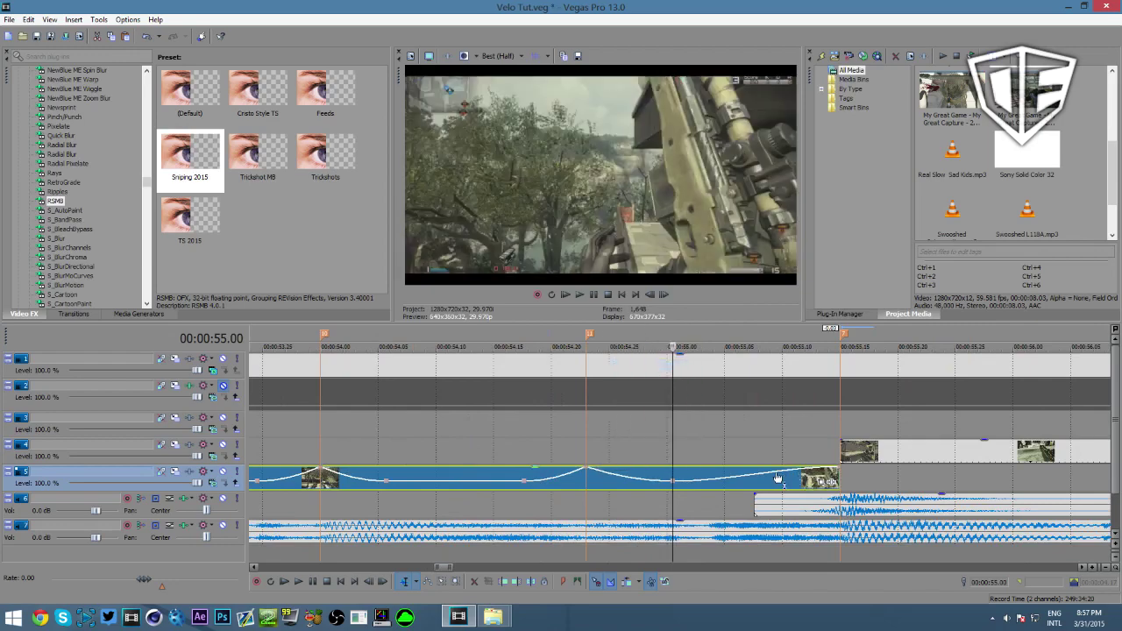
- Set a velocity point at 00:00:55.09 to 50% forward and apply a Slow Fade to the segment rising to the clip's end
right_click(777, 478)
left_click(819, 278)
right_click(694, 485)
left_click(760, 410)
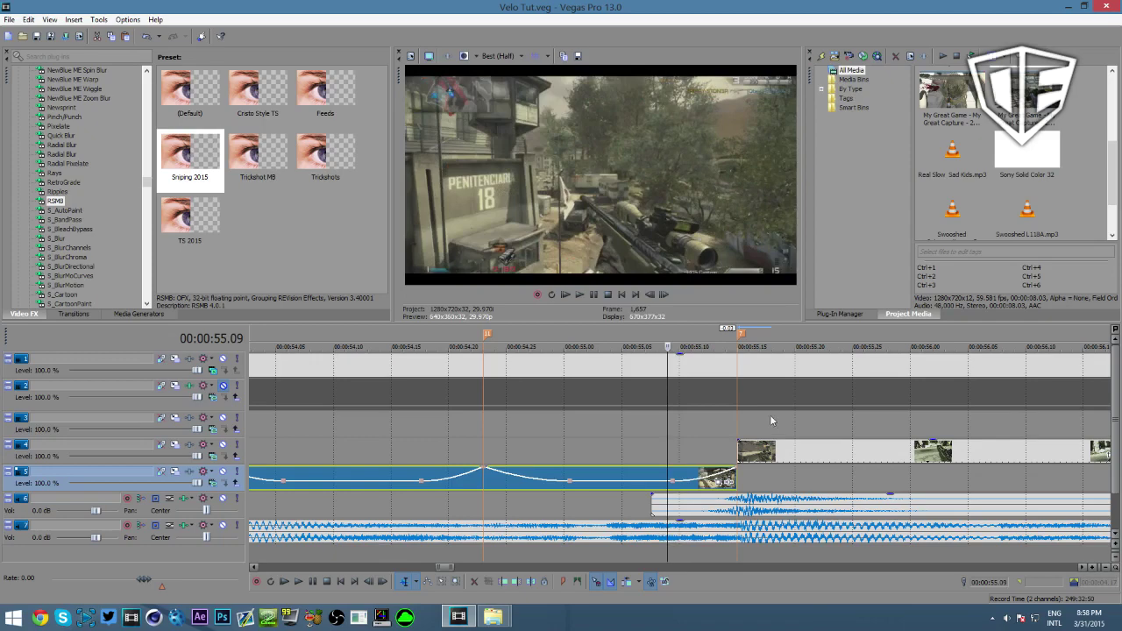
- Step frame by frame through the end of the first clip to check its motion before the cut at marker 7
scroll(815, 419, "down", 2)
key("Left")
key("Left")
key("Left")
key("Left")
key("Left")
key("Left")
key("Left")
key("Left")
key("Left")
key("Left")
key("Left")
key("Left")
key("Left")
key("Left")
key("Left")
key("Left")
key("Left")
key("Left")
key("Left")
key("Left")
scroll(848, 423, "up", 1)
key("Right")
key("Right")
key("Right")
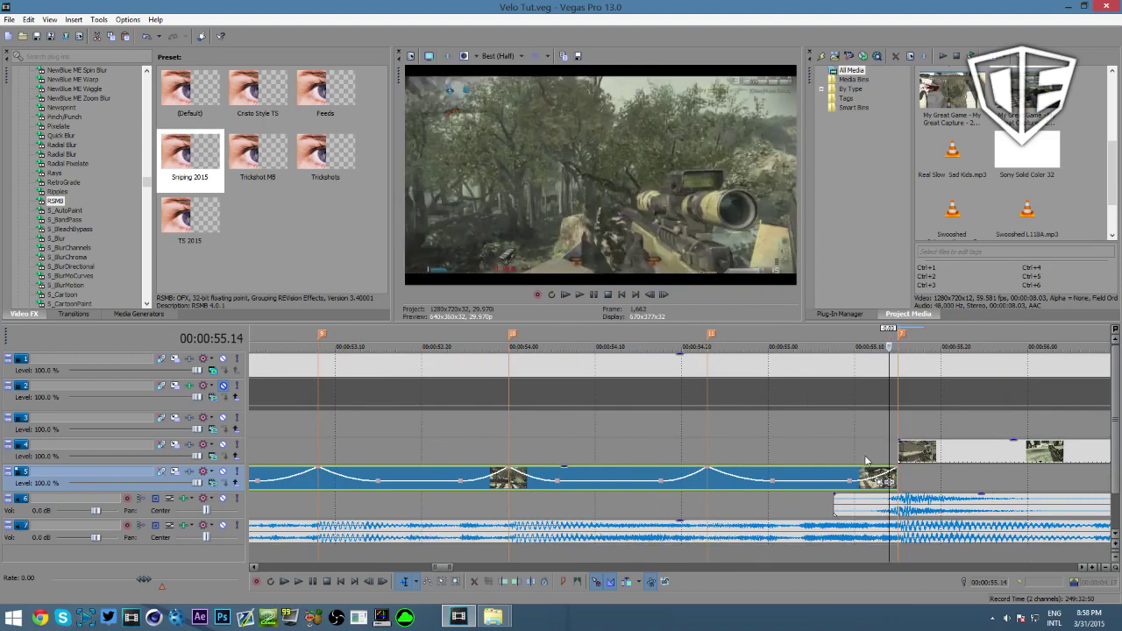
- Compare the frames at 00:00:55.14 and 00:00:55.15 on either side of the cut at marker 7
scroll(619, 473, "down", 3)
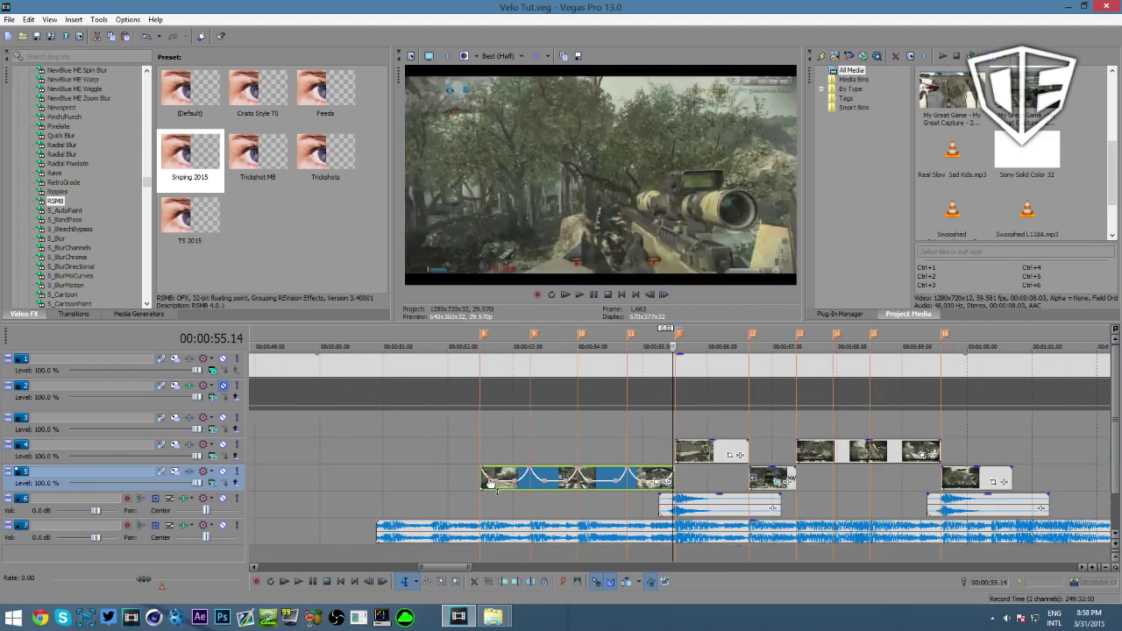
right_click(493, 482)
left_click(663, 432)
scroll(663, 433, "up", 5)
key("Right")
key("Right")
key("Right")
key("Right")
key("Right")
key("Right")
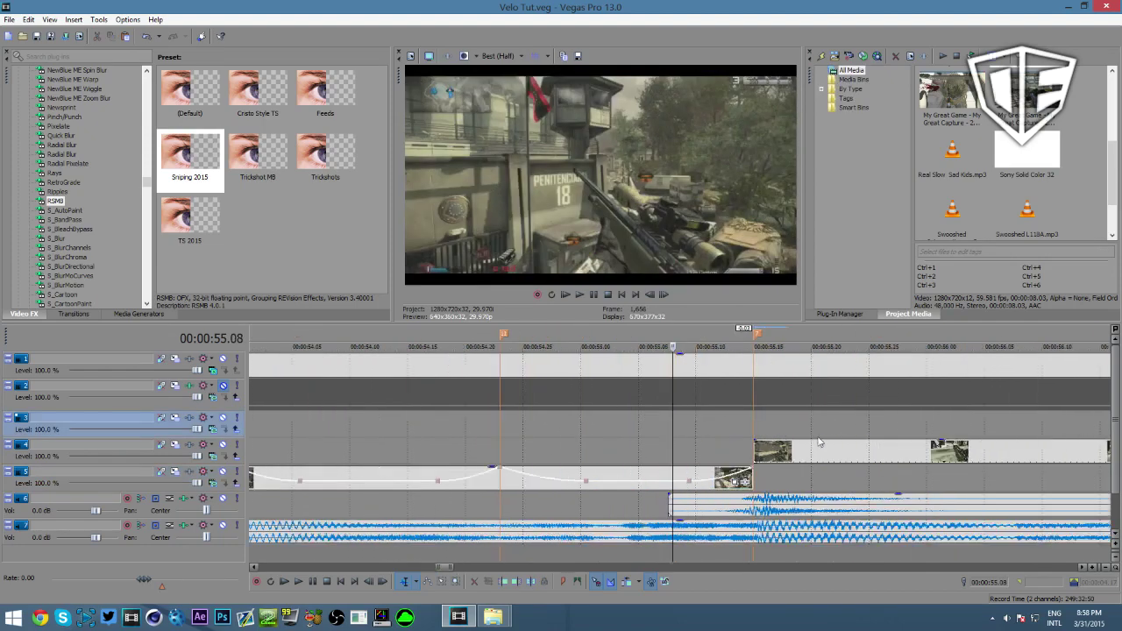
key("Right")
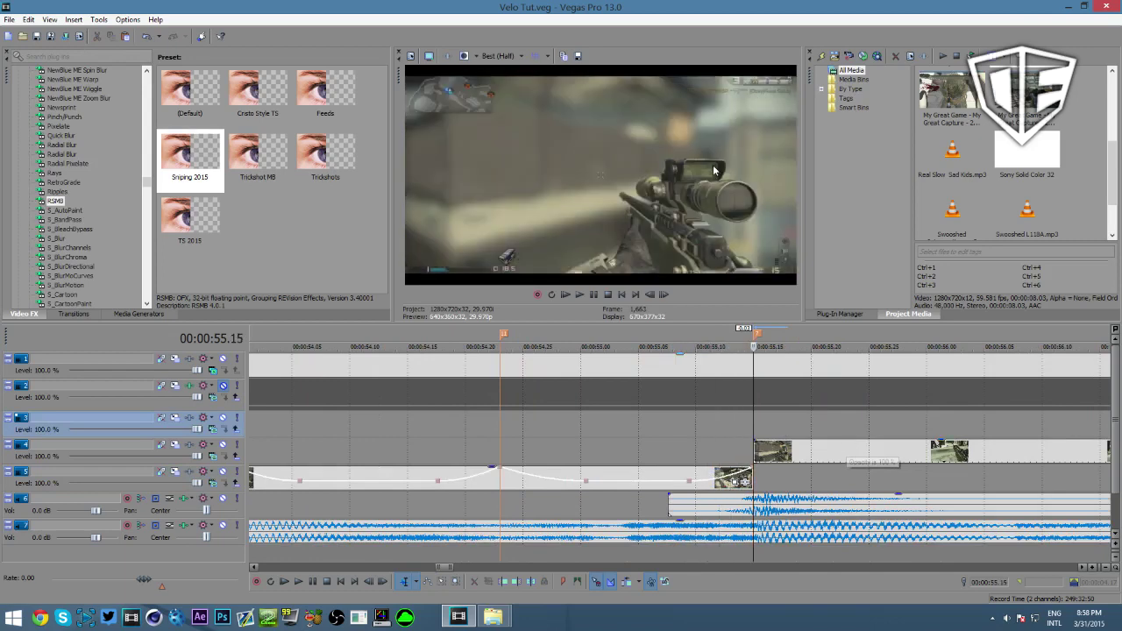
key("Left")
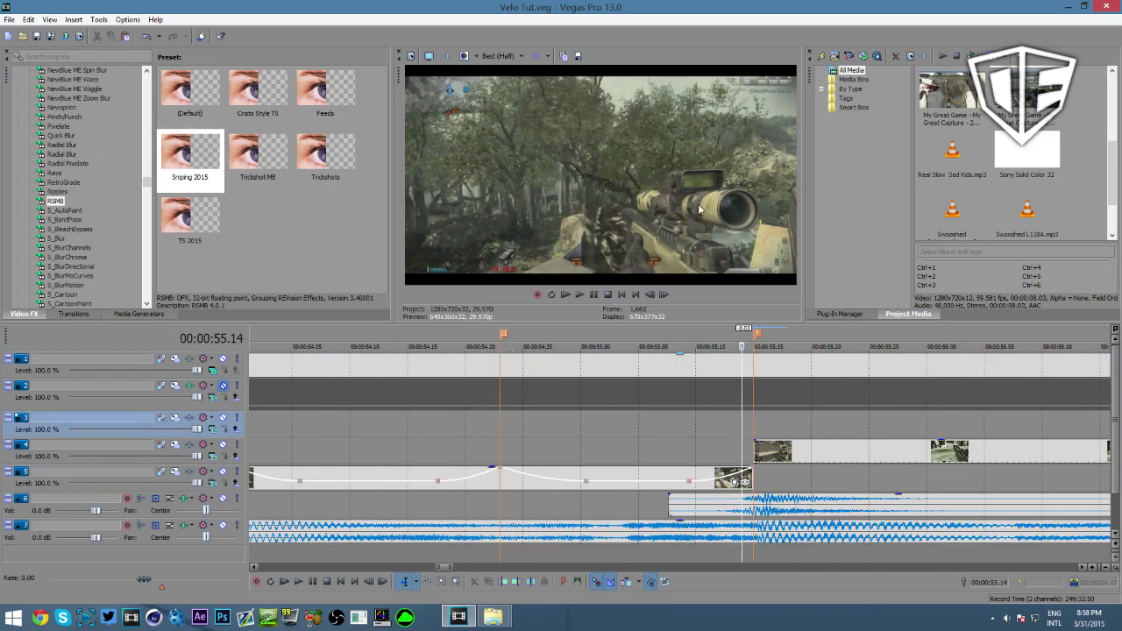
- Change the first clip's opening velocity segment, starting at marker 8, to Slow Fade
scroll(744, 522, "down", 5)
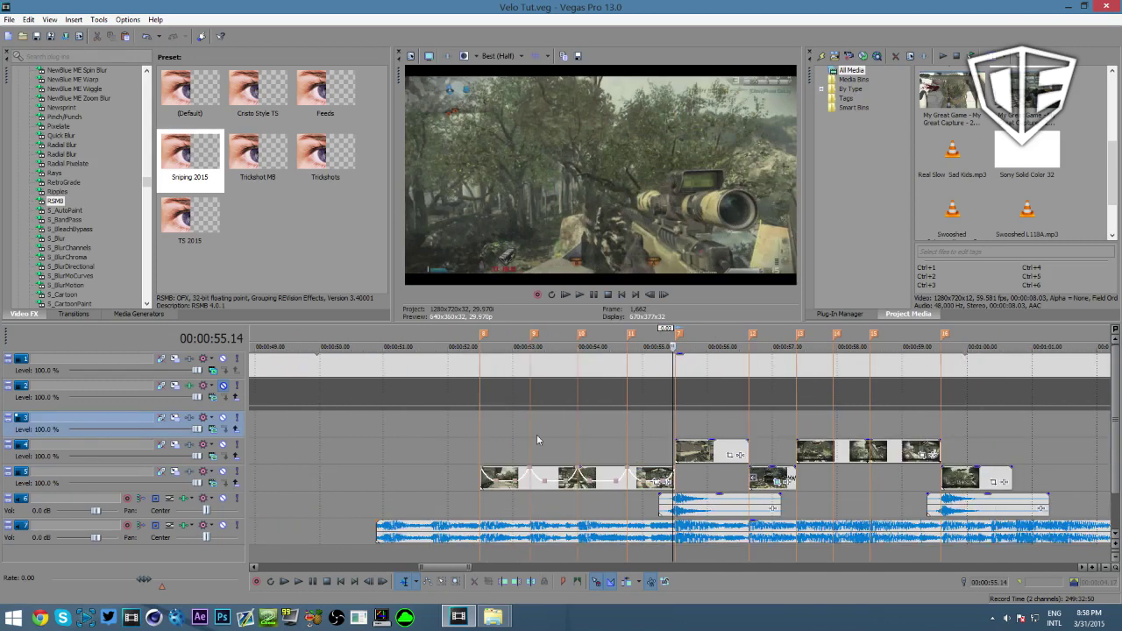
right_click(488, 480)
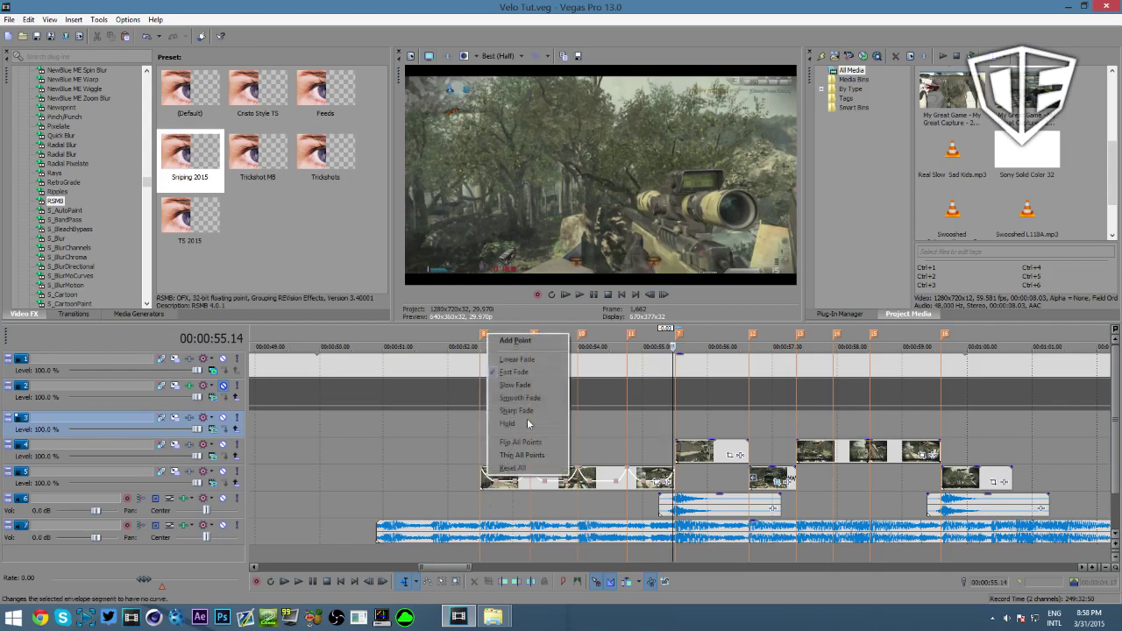
left_click(533, 388)
scroll(587, 424, "up", 4)
scroll(586, 421, "up", 3)
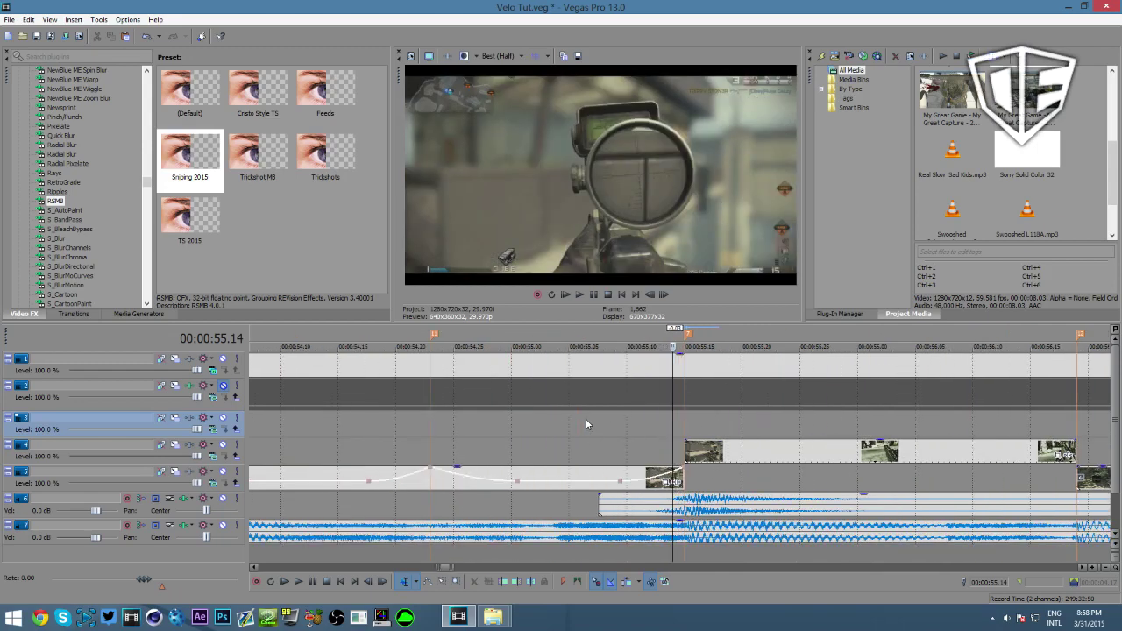
- Step back and forth over the cut at marker 7 to check which frame the first clip ends on
key("Left")
key("Left")
key("Left")
key("Right")
key("Right")
key("Right")
key("Right")
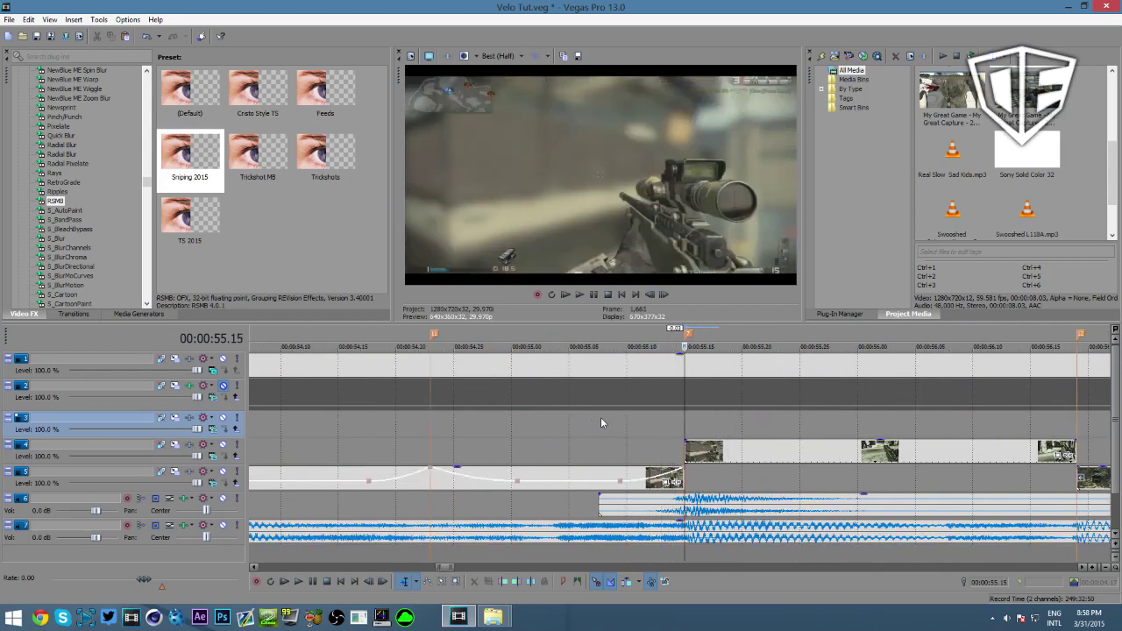
key("Left")
key("Right")
- Move the clip starting at marker 7 to track 5, insert a velocity envelope on it and raise it to 300%
scroll(669, 441, "down", 3)
scroll(673, 451, "up", 3)
scroll(679, 464, "down", 5)
scroll(679, 471, "up", 2)
left_click_drag(698, 458, 702, 483)
right_click(701, 483)
mouse_move(843, 351)
left_click(882, 350)
scroll(764, 468, "up", 2)
scroll(715, 486, "down", 1)
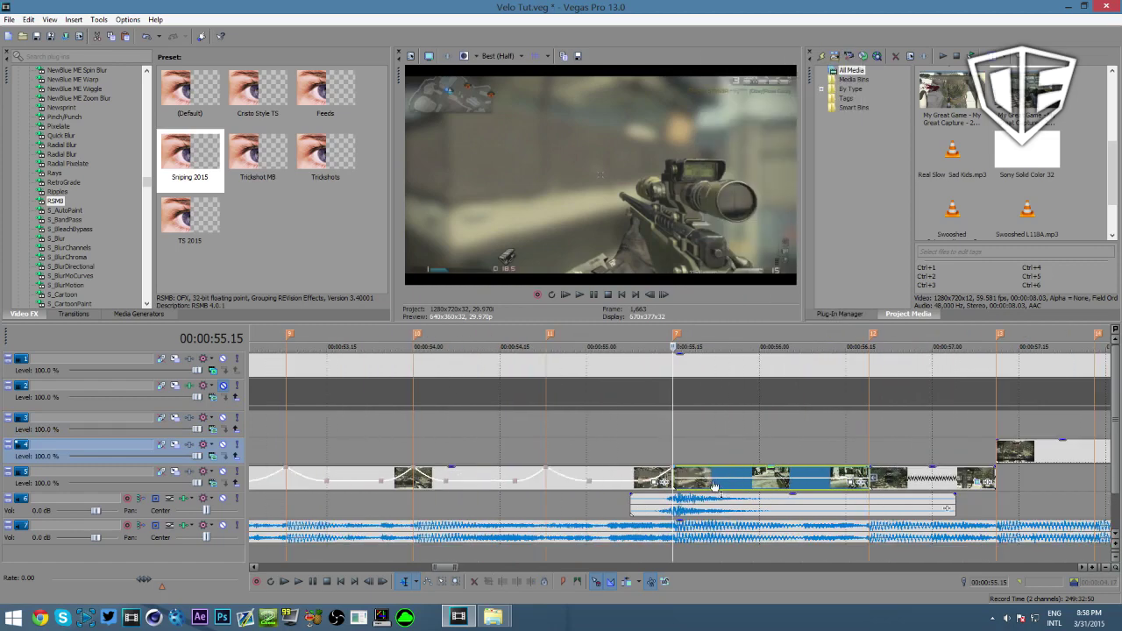
left_click_drag(715, 486, 712, 440)
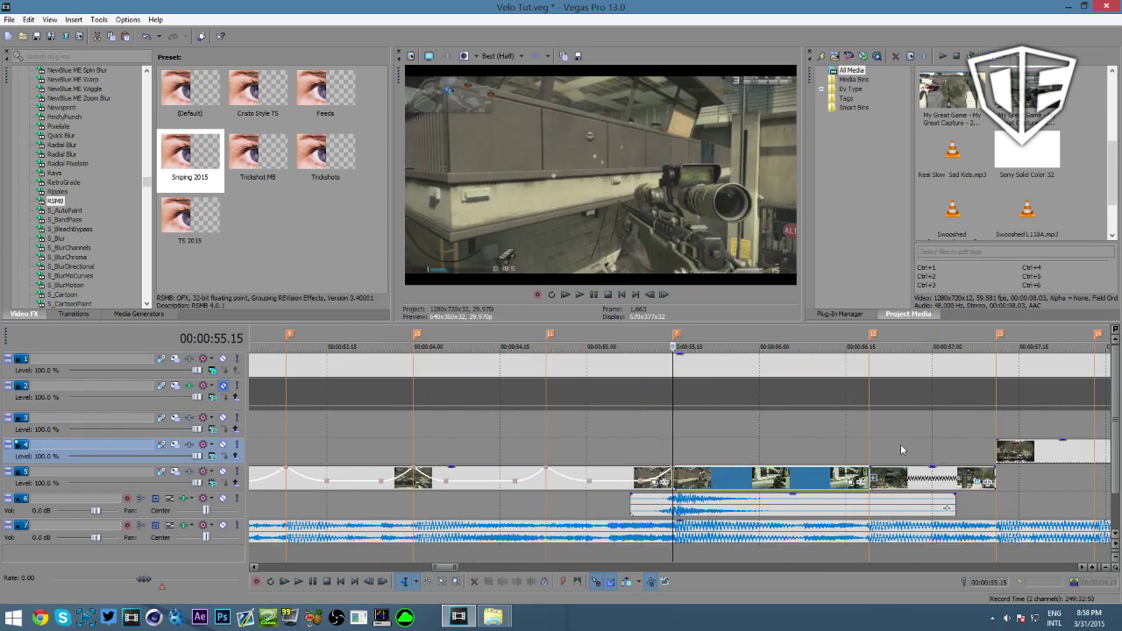
- Set a velocity point at 00:00:55.22 to 50% forward and apply a Fast Fade to the segment falling from marker 7
left_click(719, 473)
right_click(719, 477)
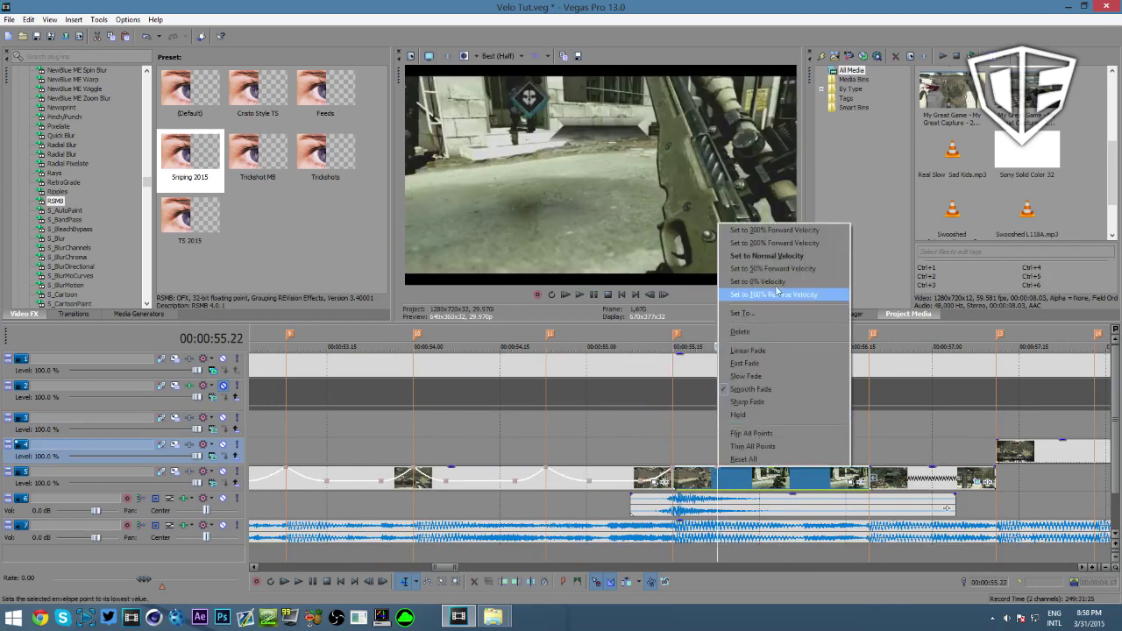
left_click(772, 270)
right_click(690, 474)
left_click(728, 369)
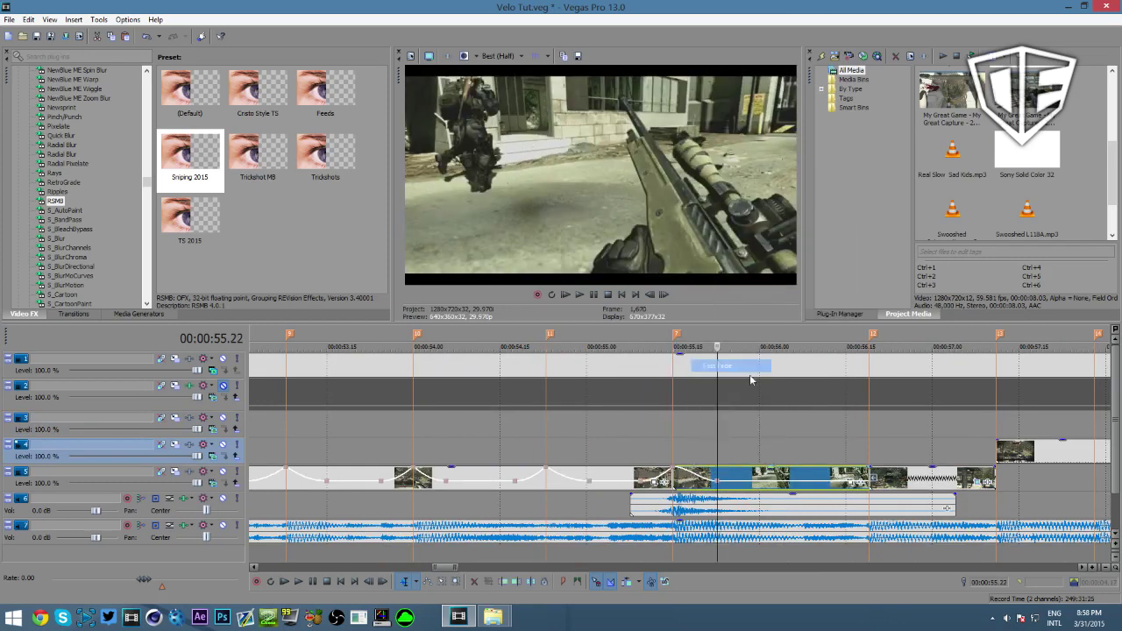
- Scrub and play back the transition around marker 7 to review the velocity ramp
mouse_move(717, 435)
left_mouse_down()
mouse_move(663, 436)
mouse_move(799, 436)
mouse_move(526, 447)
mouse_move(562, 460)
mouse_move(619, 448)
mouse_move(474, 436)
mouse_move(558, 432)
mouse_move(584, 414)
mouse_move(545, 408)
mouse_move(585, 406)
left_mouse_up()
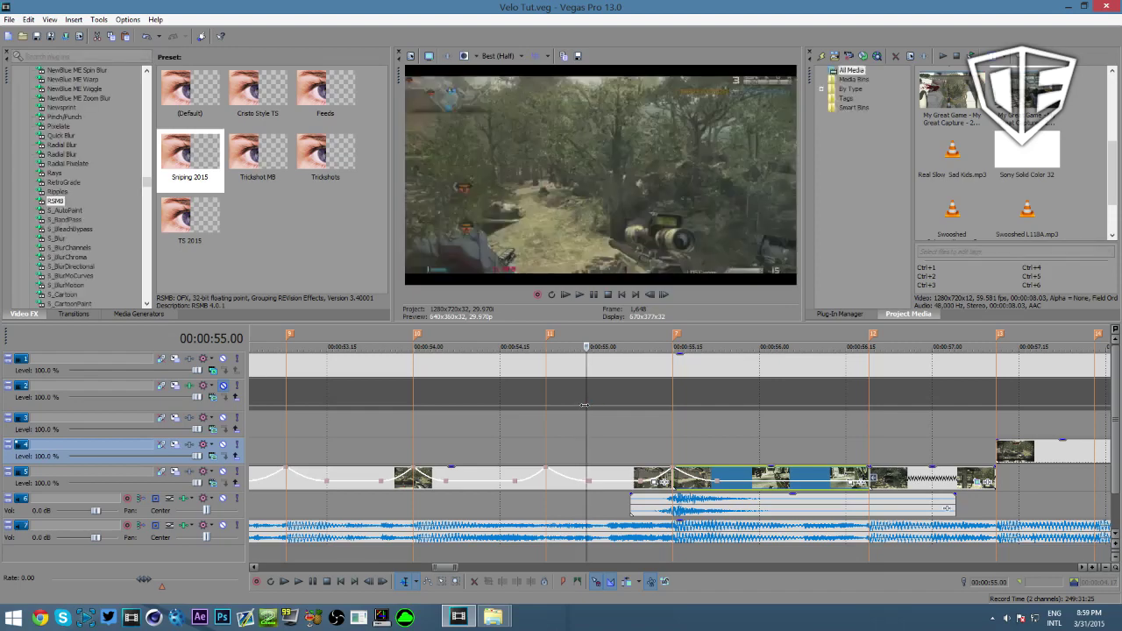
left_click(672, 414)
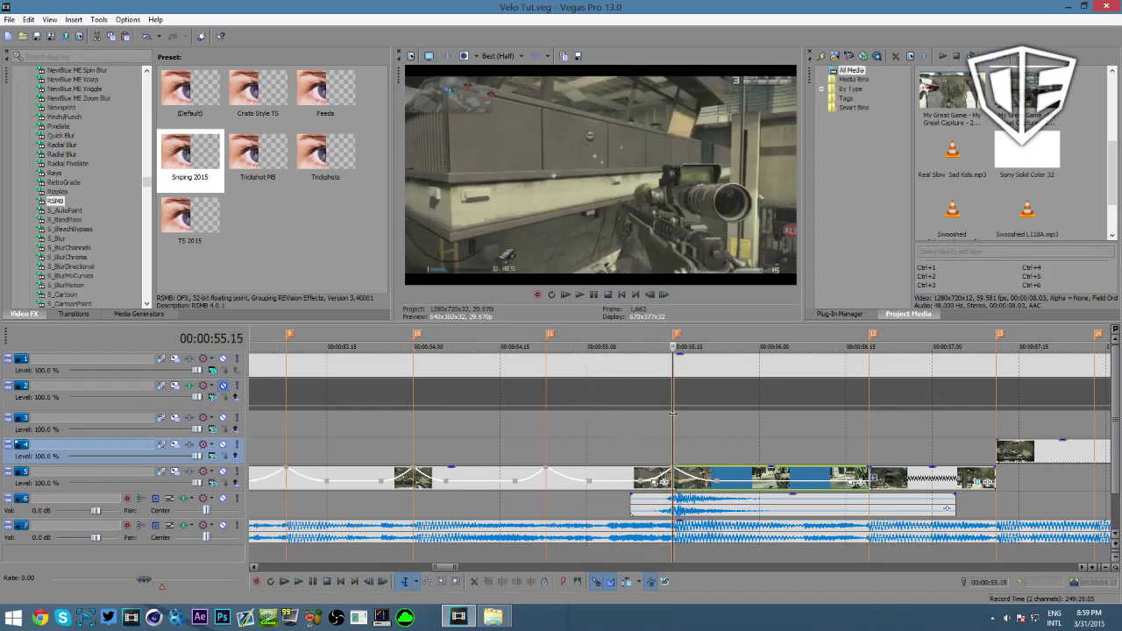
key("space")
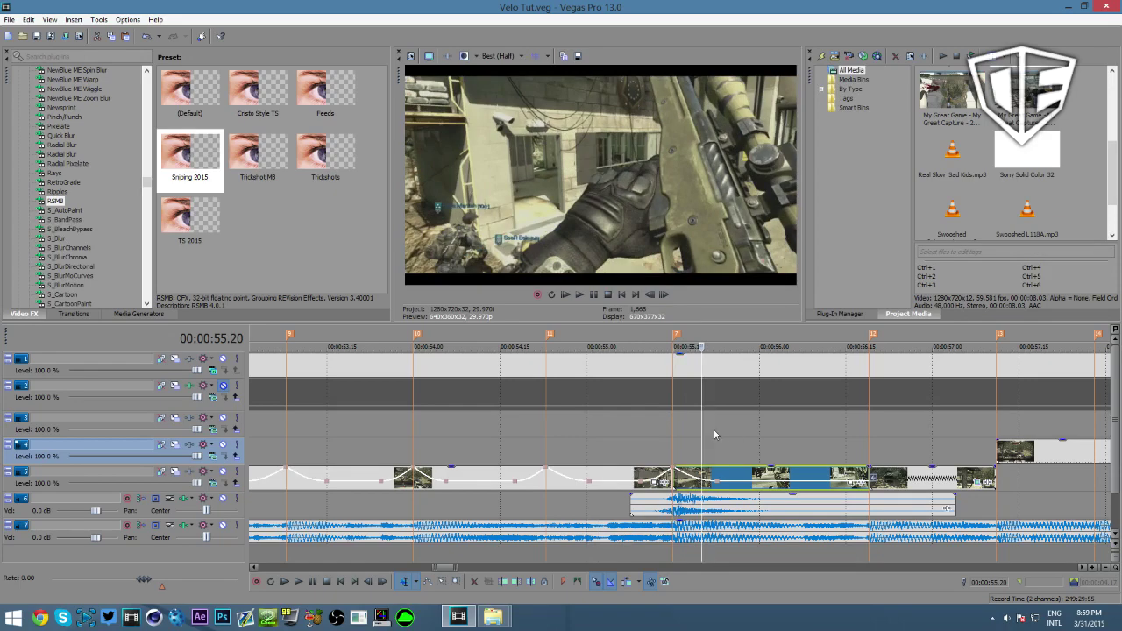
left_click_drag(702, 425, 721, 458)
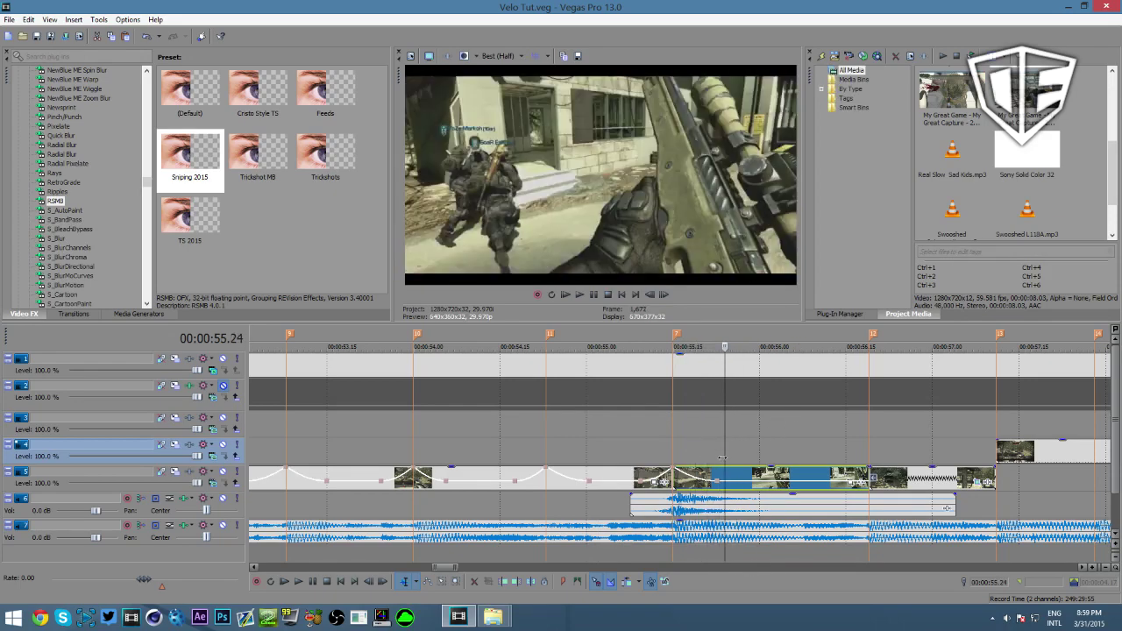
- Set a velocity point at 00:00:56.10 to 50% forward and apply a Slow Fade to the segment rising to marker 12
left_click(817, 483)
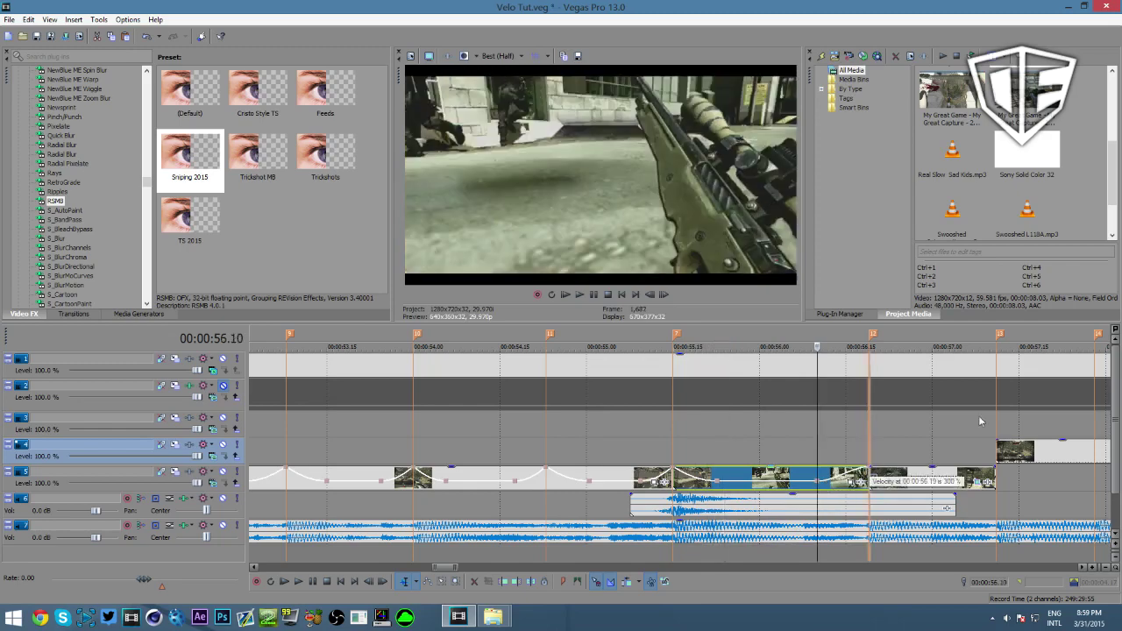
right_click(838, 484)
left_click(829, 479)
right_click(834, 479)
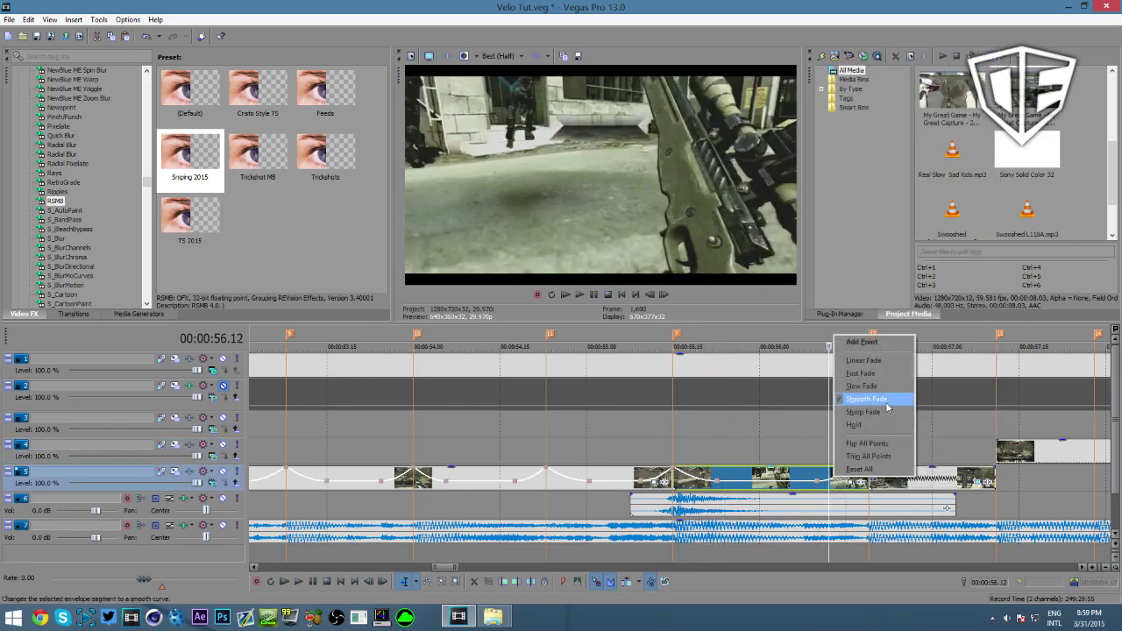
left_click(884, 390)
left_click(904, 428)
key("ctrl+s")
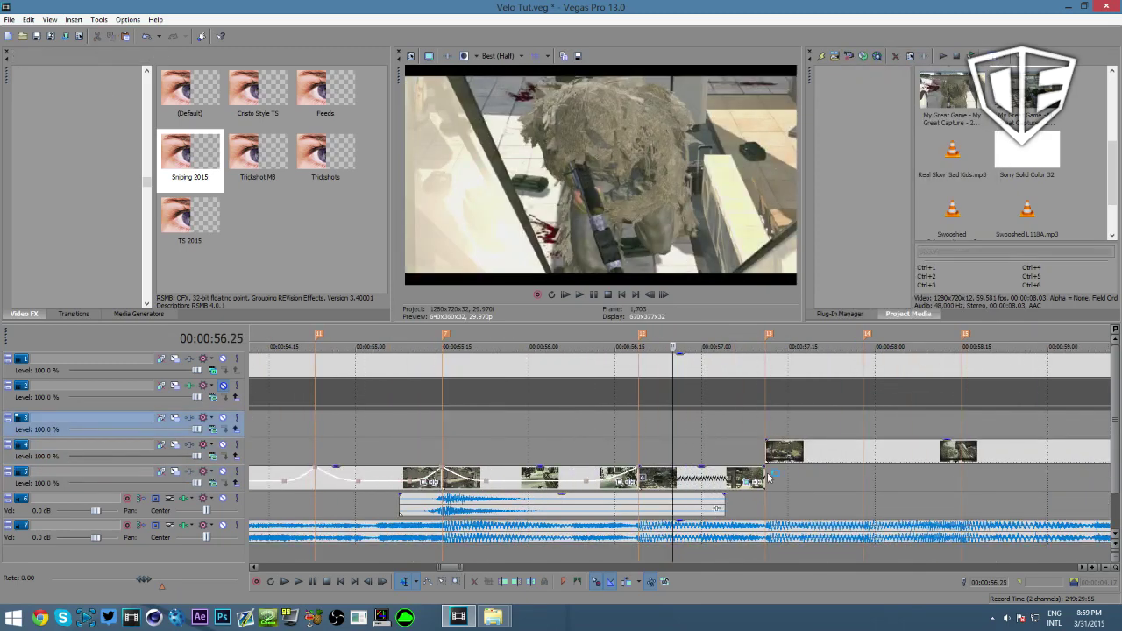
- Insert a velocity envelope on the reversed clip between markers 12 and 13 and raise it to its maximum
right_click(702, 482)
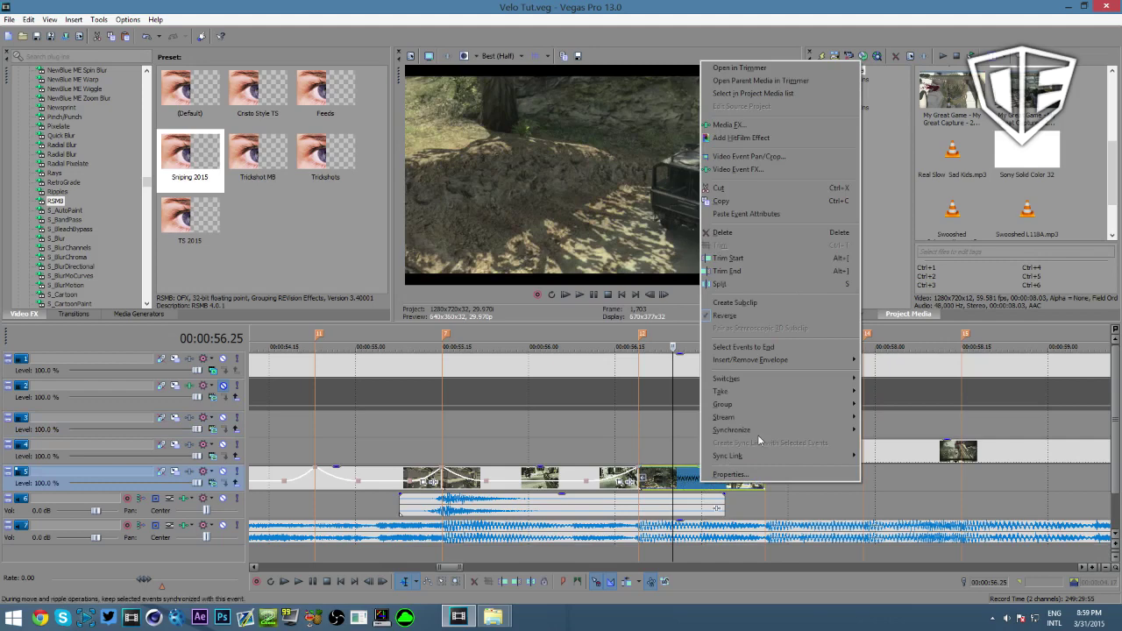
left_click(883, 361)
scroll(702, 455, "up", 2)
left_click_drag(688, 479, 1014, 384)
- Set a velocity point at 00:00:56.23 to 50% forward and apply a Slow Fade to the segment falling from marker 12
double_click(705, 469)
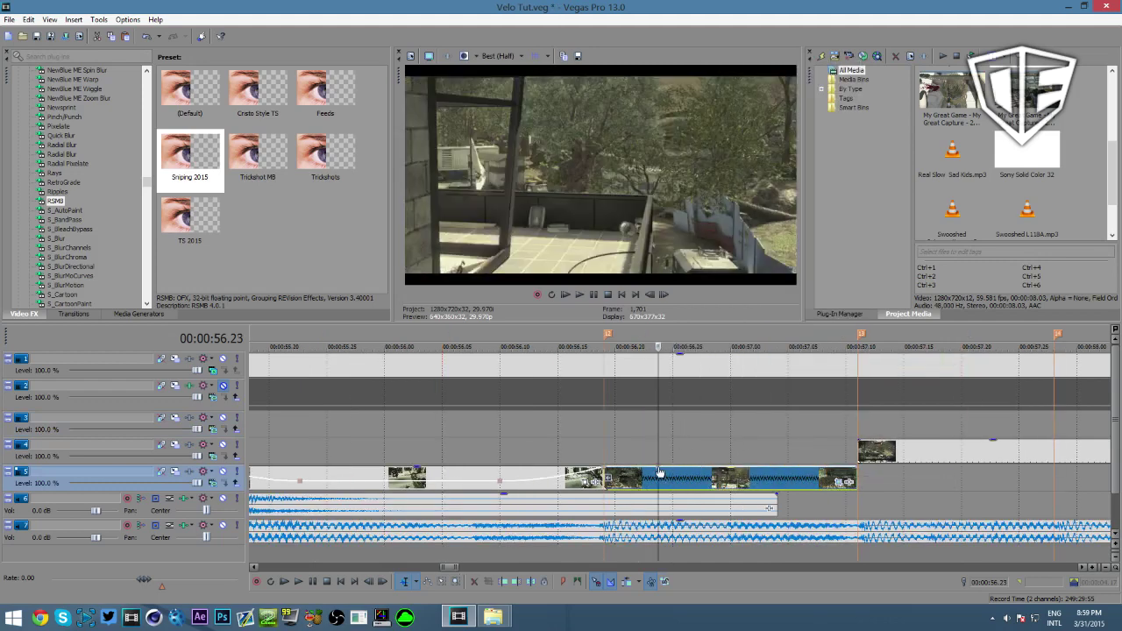
double_click(660, 467)
right_click(671, 453)
left_click(660, 467)
right_click(659, 466)
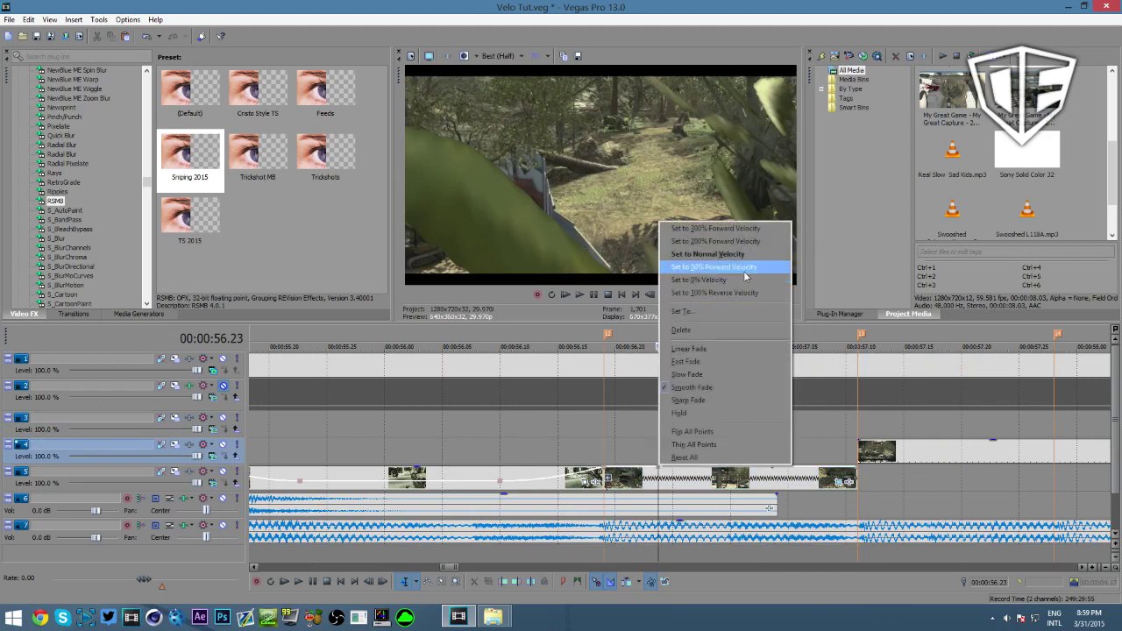
left_click(744, 279)
right_click(634, 473)
right_click(639, 473)
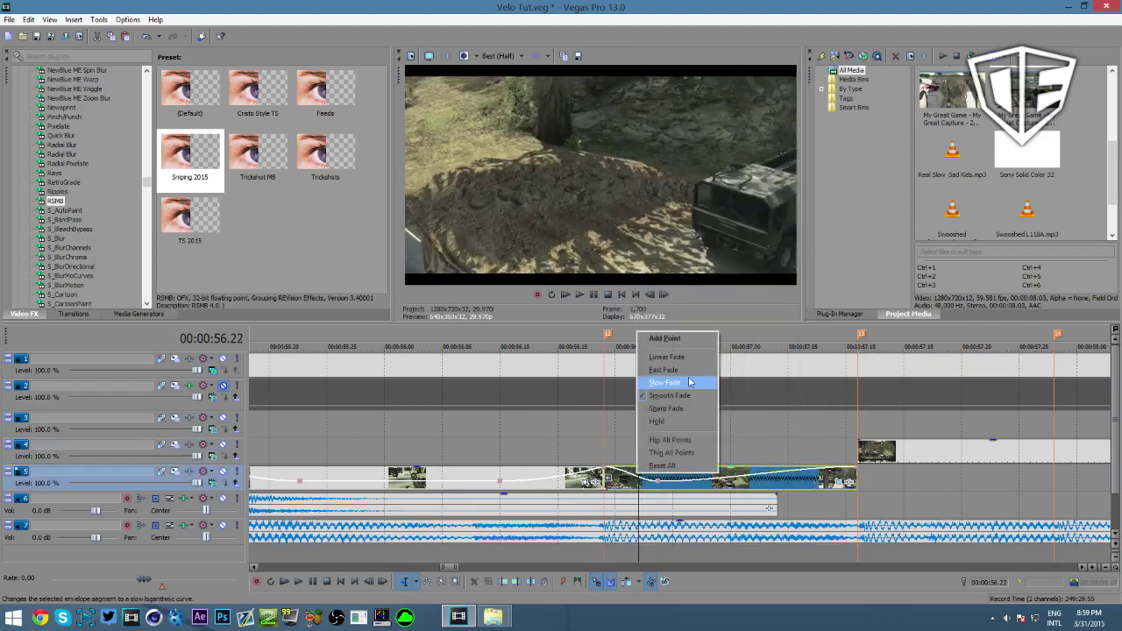
left_click(690, 382)
- Set a velocity point at 00:00:57.06 to 50% forward and apply a Slow Fade to the segment rising to marker 13
right_click(802, 473)
left_click(921, 246)
right_click(813, 483)
left_click(874, 391)
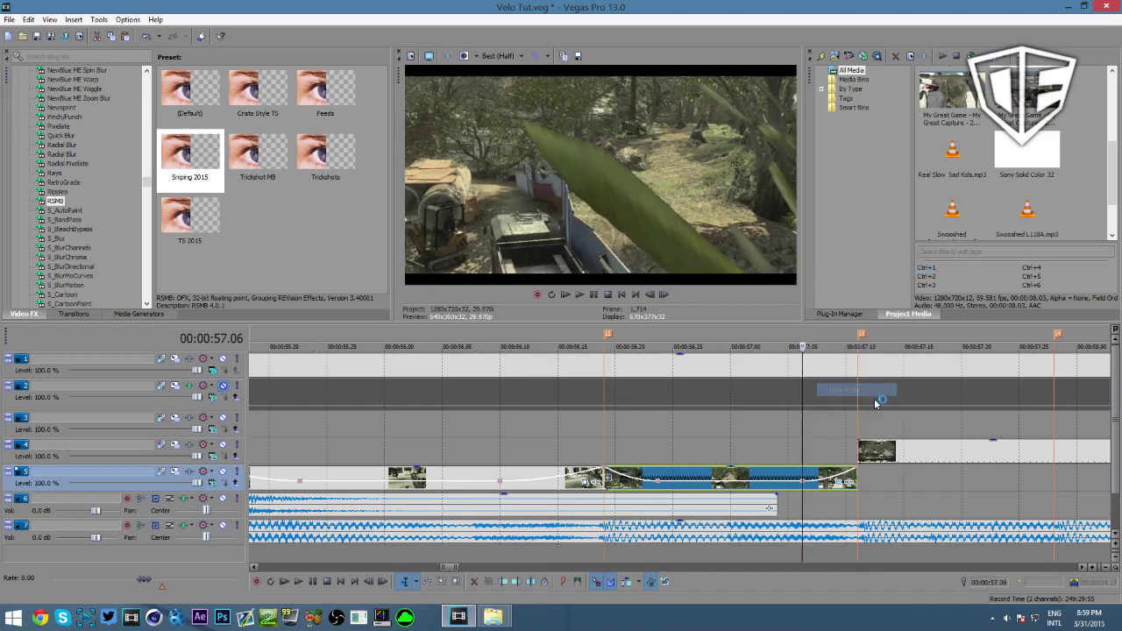
- Move the clip starting at marker 13 to track 5 and insert a velocity envelope on it
key("Right")
key("Right")
key("Right")
key("Right")
key("Right")
scroll(868, 413, "down", 5)
scroll(815, 428, "up", 4)
scroll(739, 454, "down", 3)
right_click(706, 464)
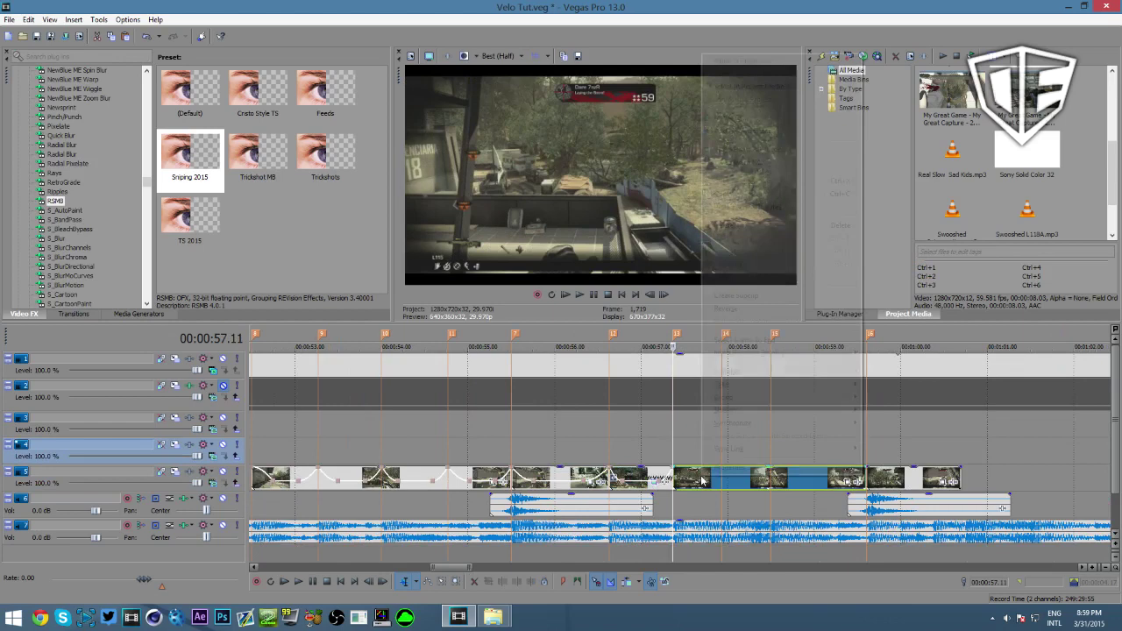
left_click(890, 359)
left_click(773, 433)
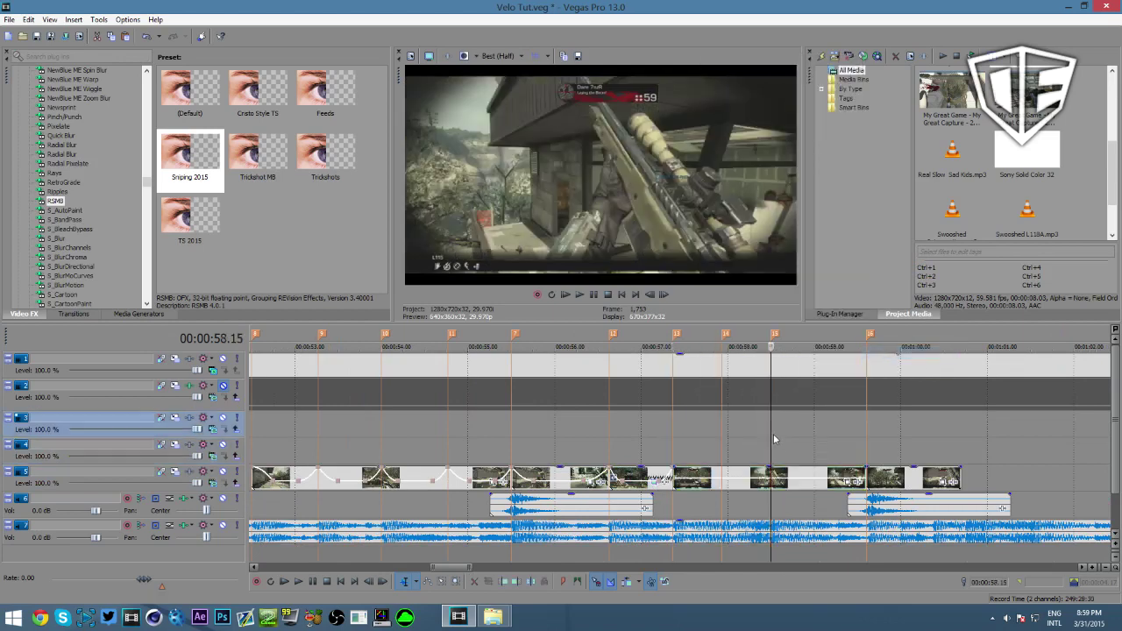
- Raise the velocity envelope of the clip after marker 13 to its maximum and add a point at marker 14
scroll(773, 436, "up", 3)
key("ctrl+s")
scroll(656, 498, "down", 2)
left_click_drag(650, 480, 605, 470)
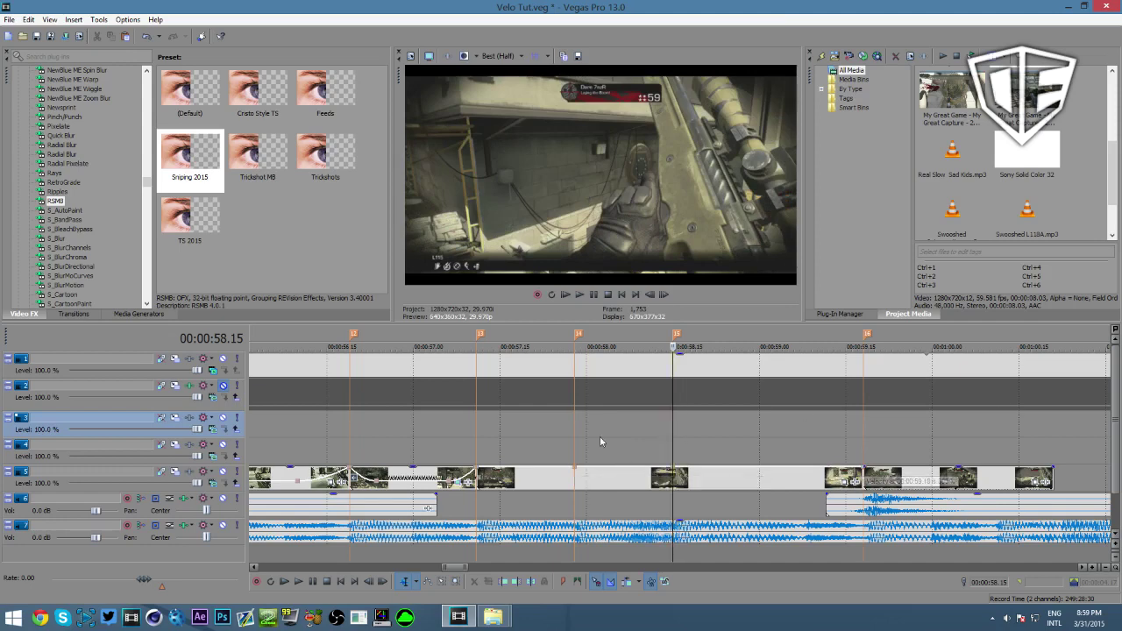
- Add a velocity point at 00:00:57.16 and set it to 50% forward velocity
right_click(509, 474)
left_click(561, 243)
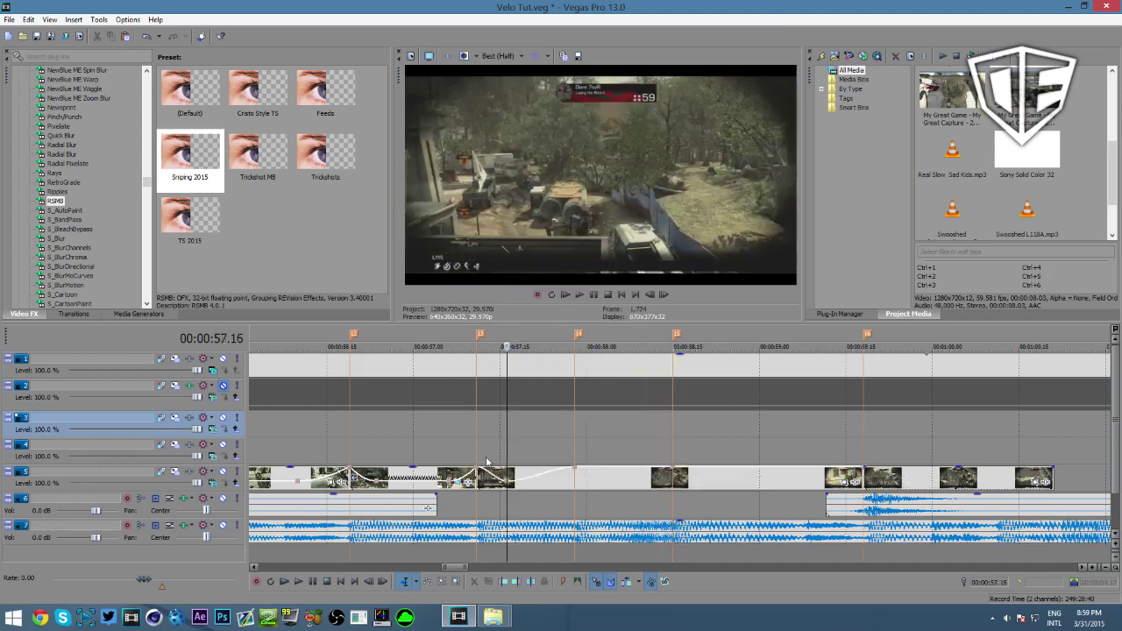